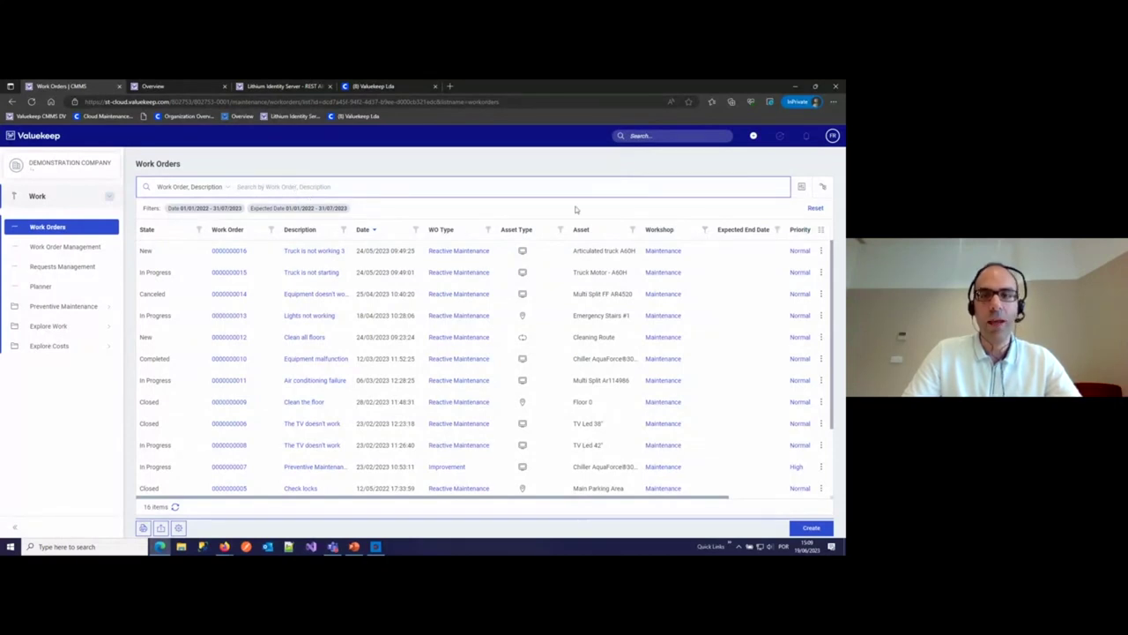
# - Collapse the filter settings to a summary and hide the side navigation to widen the table
pyautogui.click(800, 188)
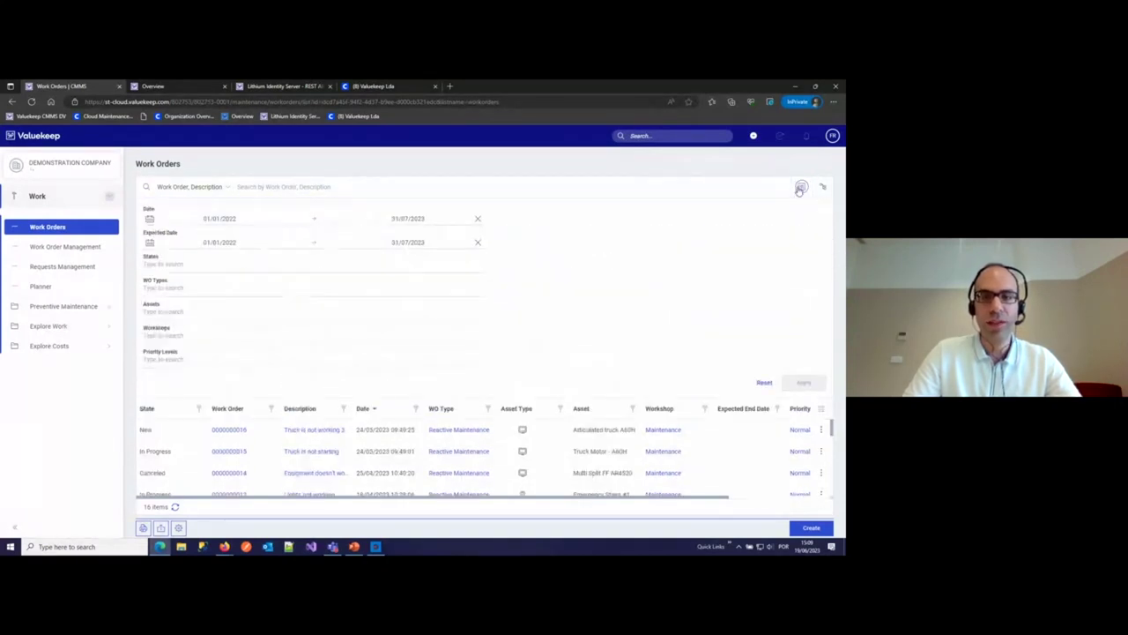
pyautogui.click(800, 188)
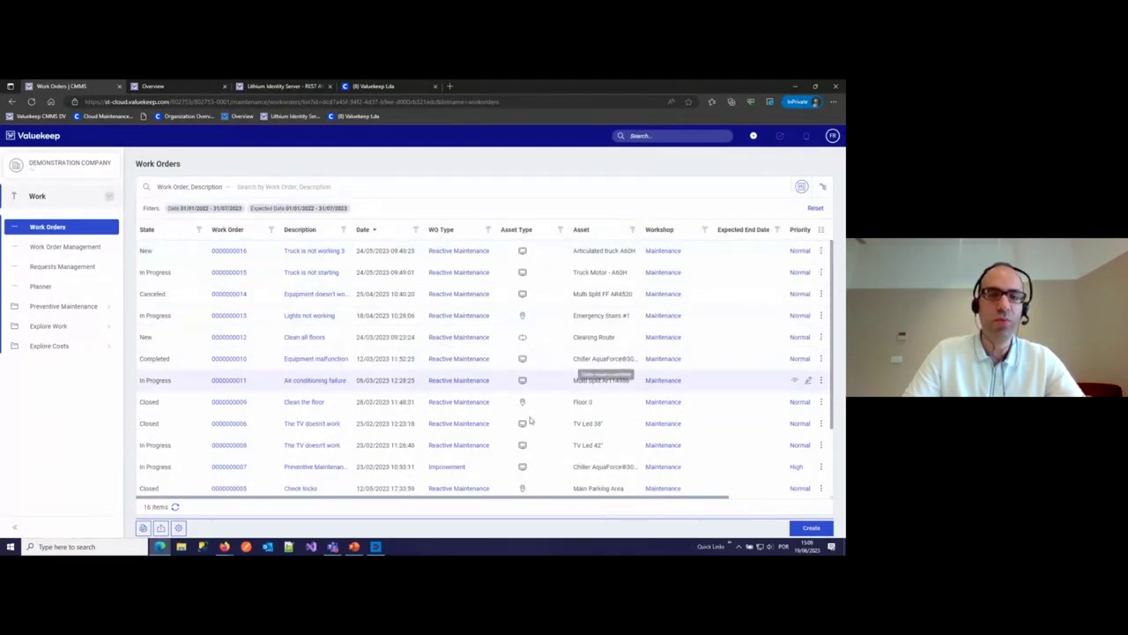
pyautogui.click(14, 527)
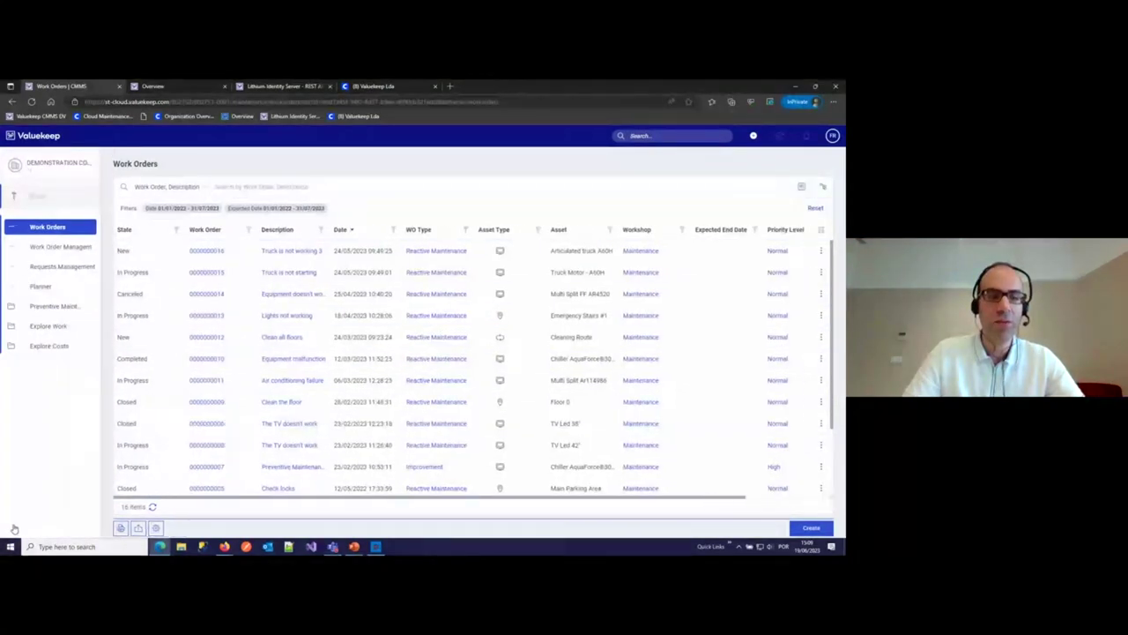
pyautogui.click(199, 187)
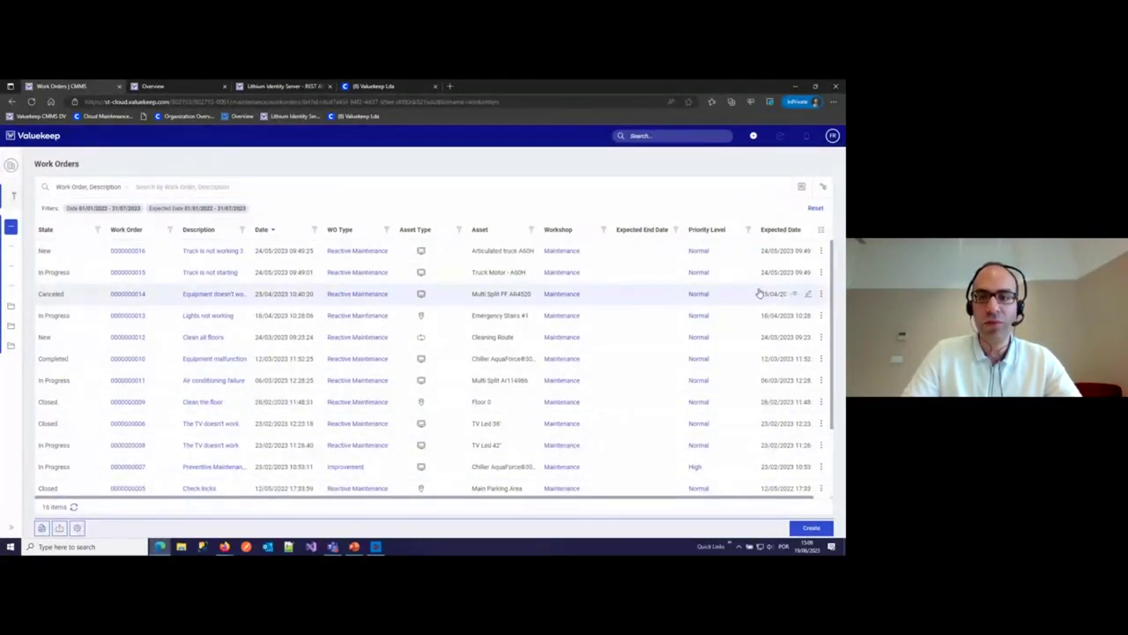
# - Test a Priority Level filter containing 'hig', then reset it to show all orders
pyautogui.click(749, 230)
pyautogui.write('high')
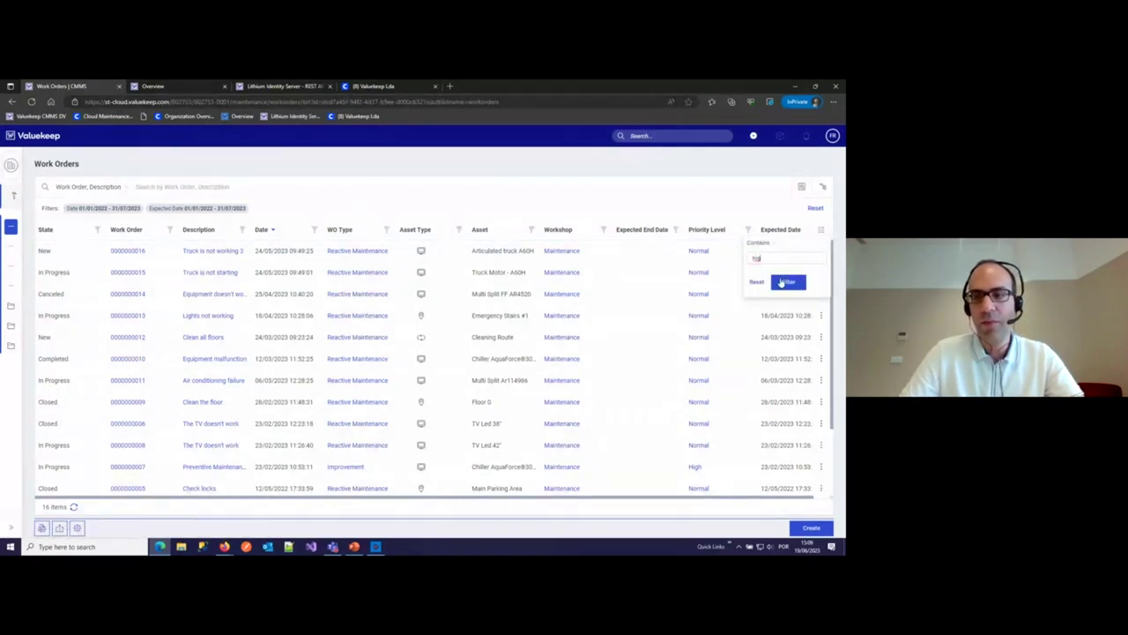
pyautogui.click(788, 282)
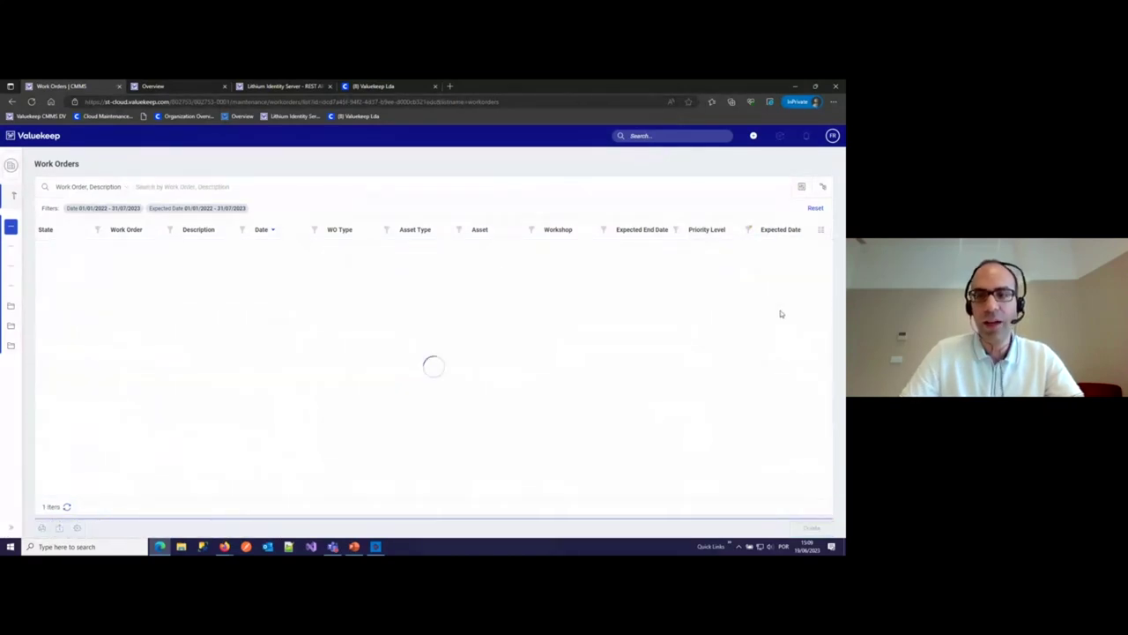
pyautogui.click(748, 231)
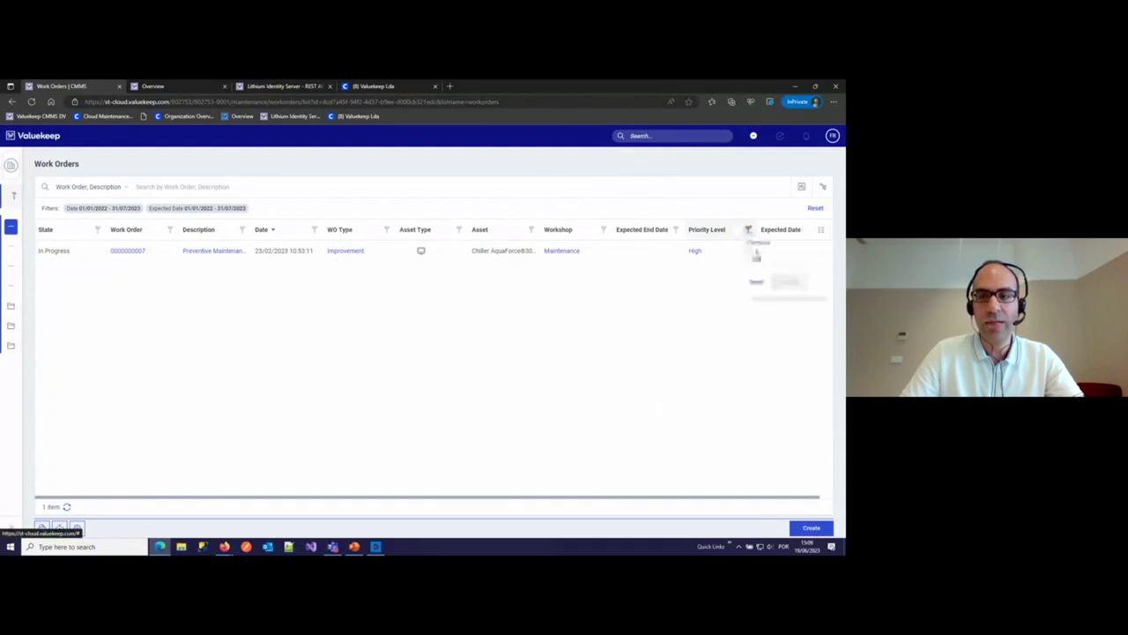
pyautogui.click(754, 283)
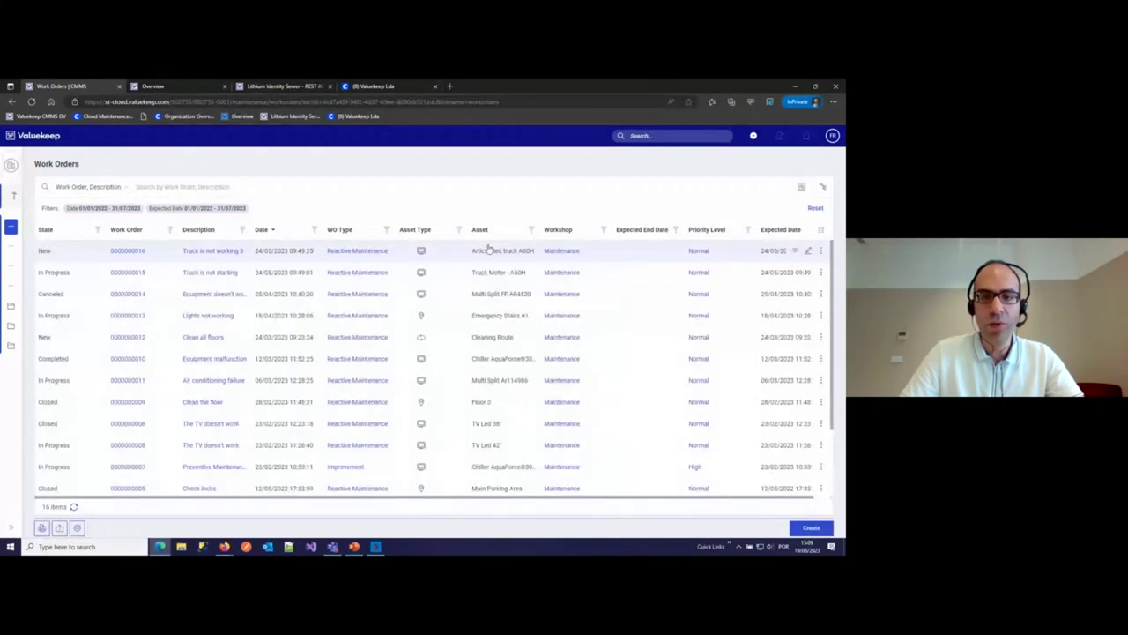
# - Apply a Priority Level column filter for Normal priority orders
pyautogui.click(749, 231)
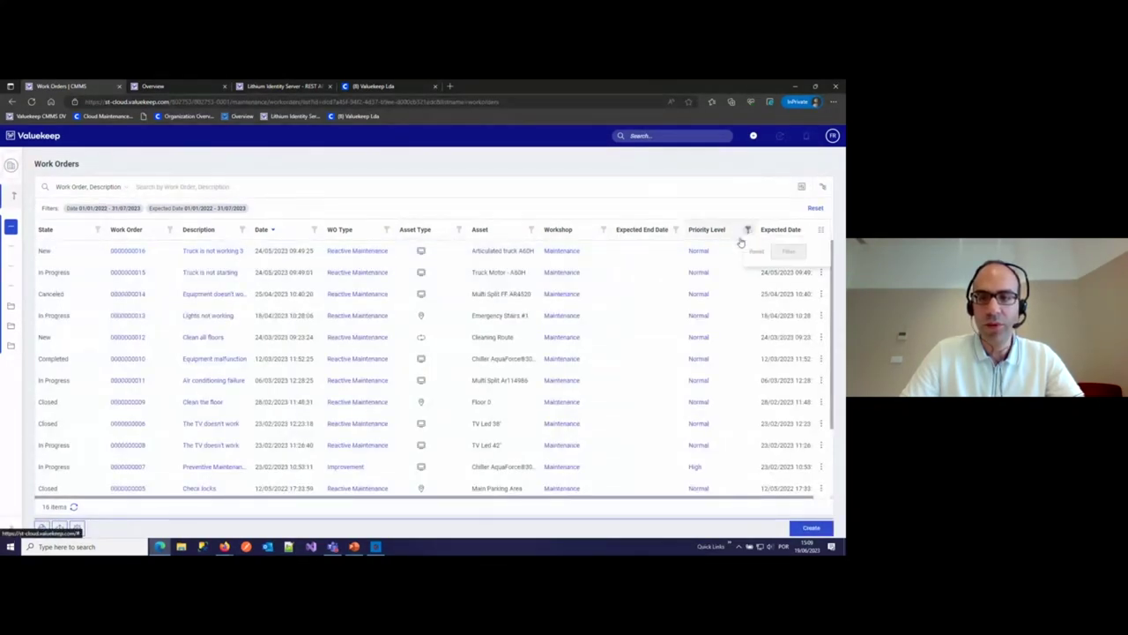
pyautogui.write('H')
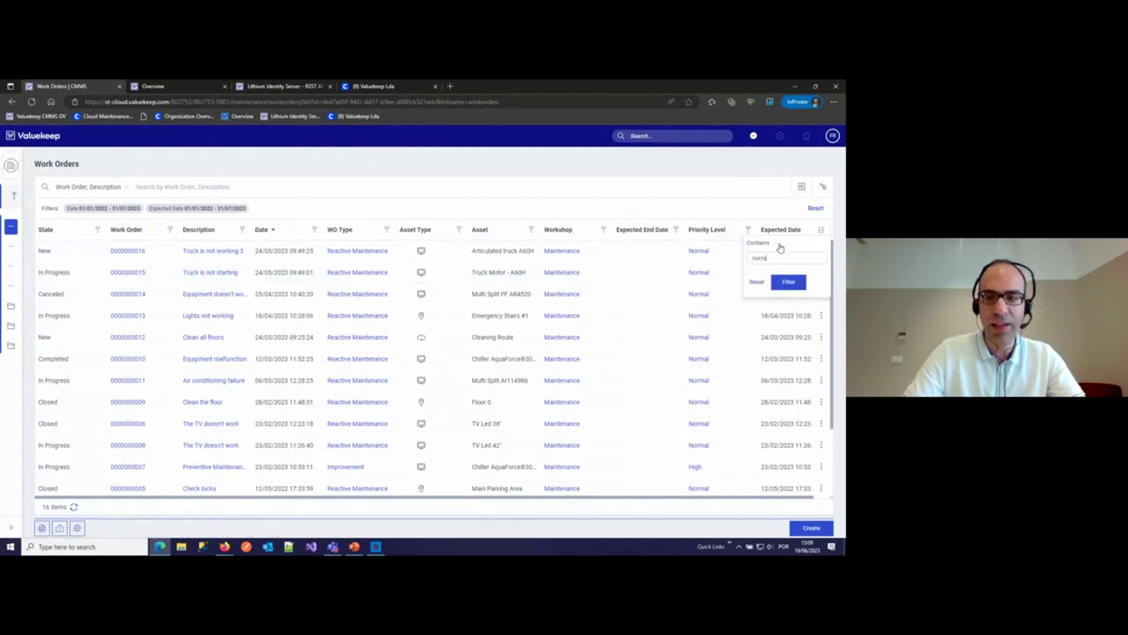
pyautogui.click(788, 282)
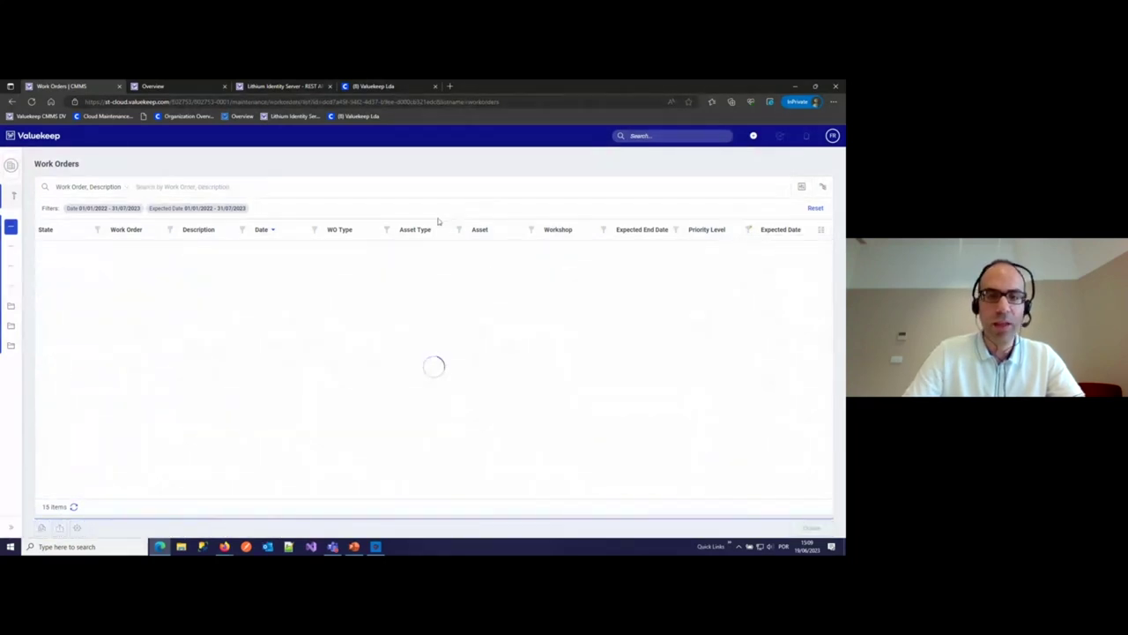
# - Filter the Date column to orders 'Is after than' 01/03/2023
pyautogui.click(315, 230)
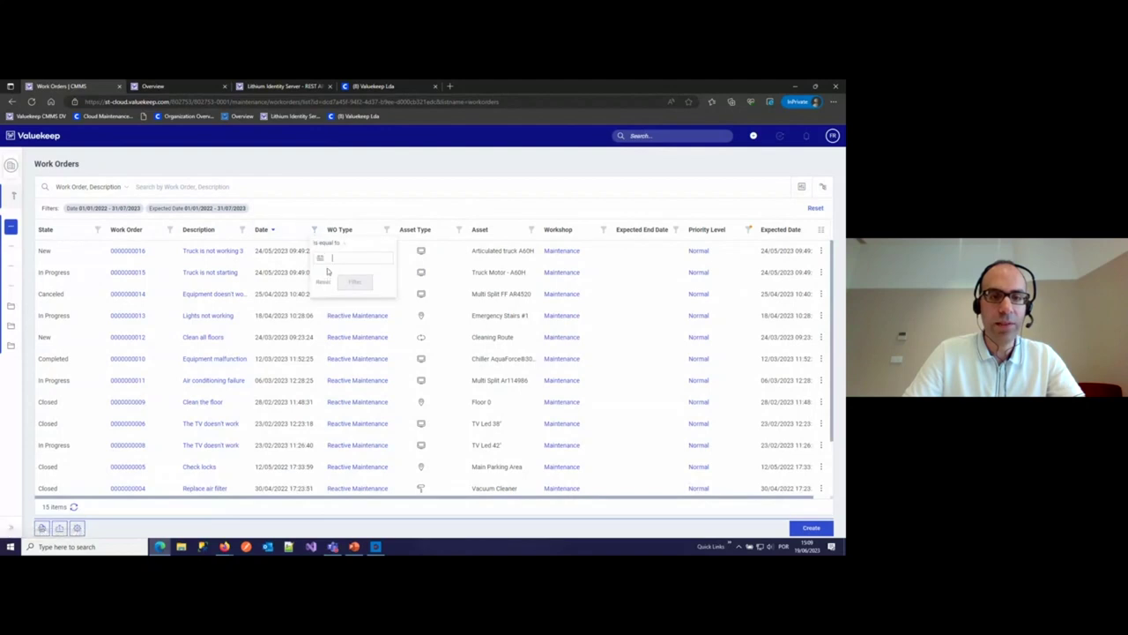
pyautogui.click(320, 259)
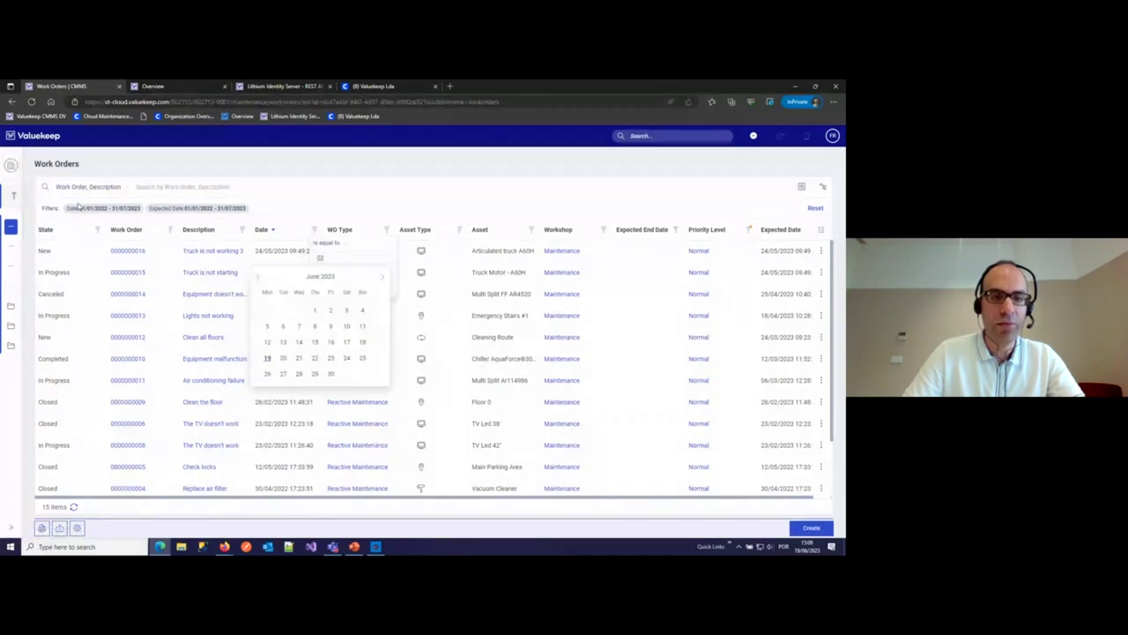
pyautogui.click(257, 279)
pyautogui.click(258, 279)
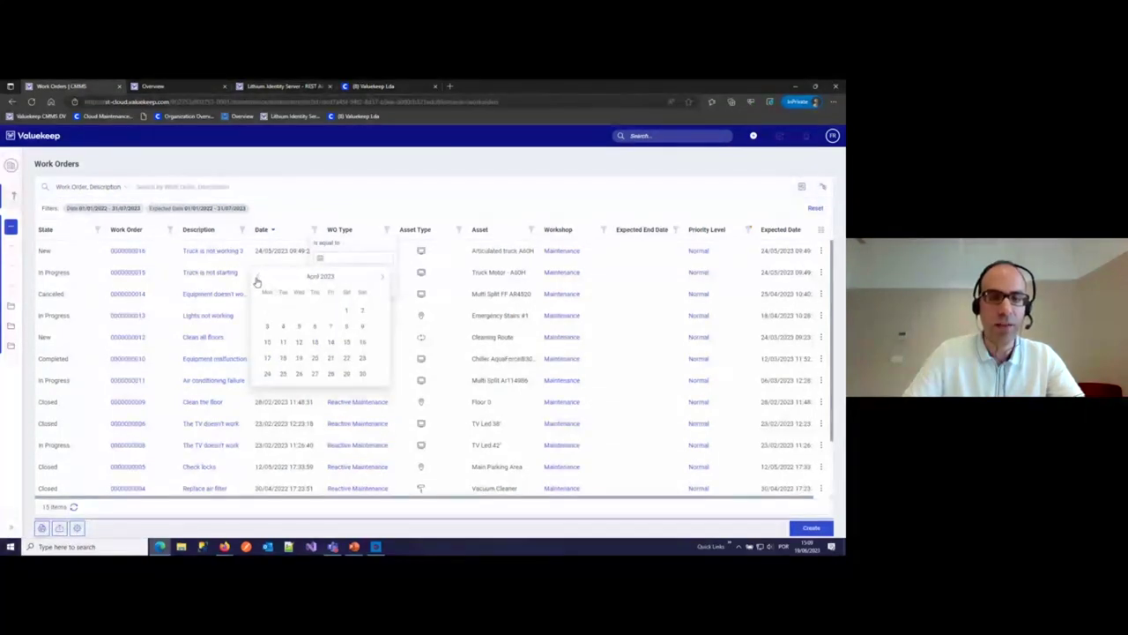
pyautogui.click(257, 278)
pyautogui.click(300, 311)
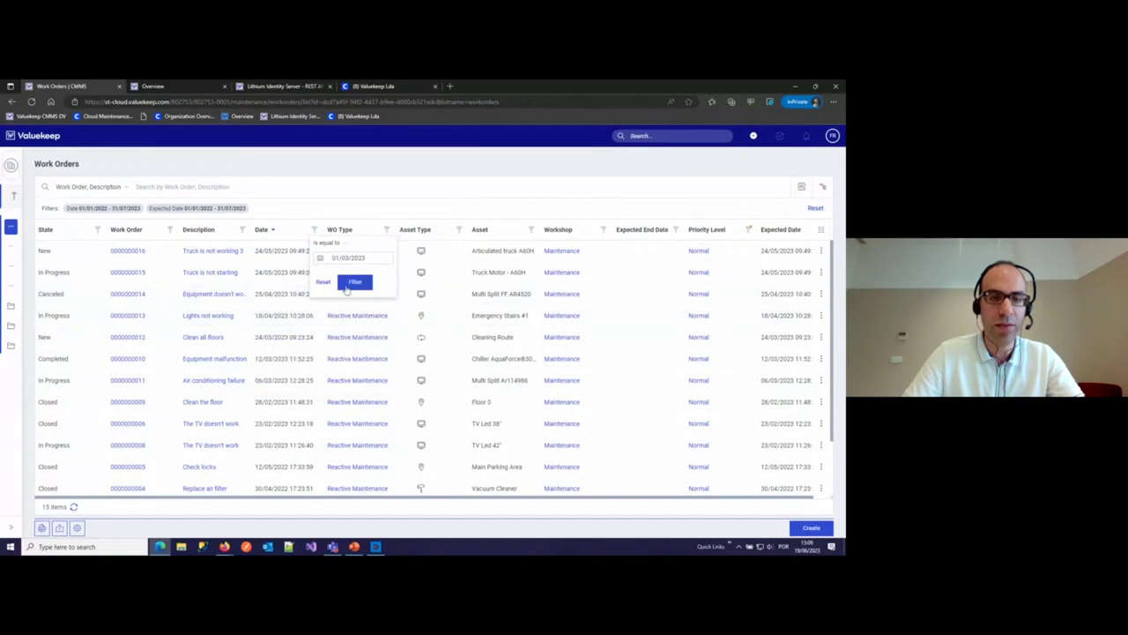
pyautogui.click(335, 250)
pyautogui.click(348, 269)
pyautogui.click(355, 282)
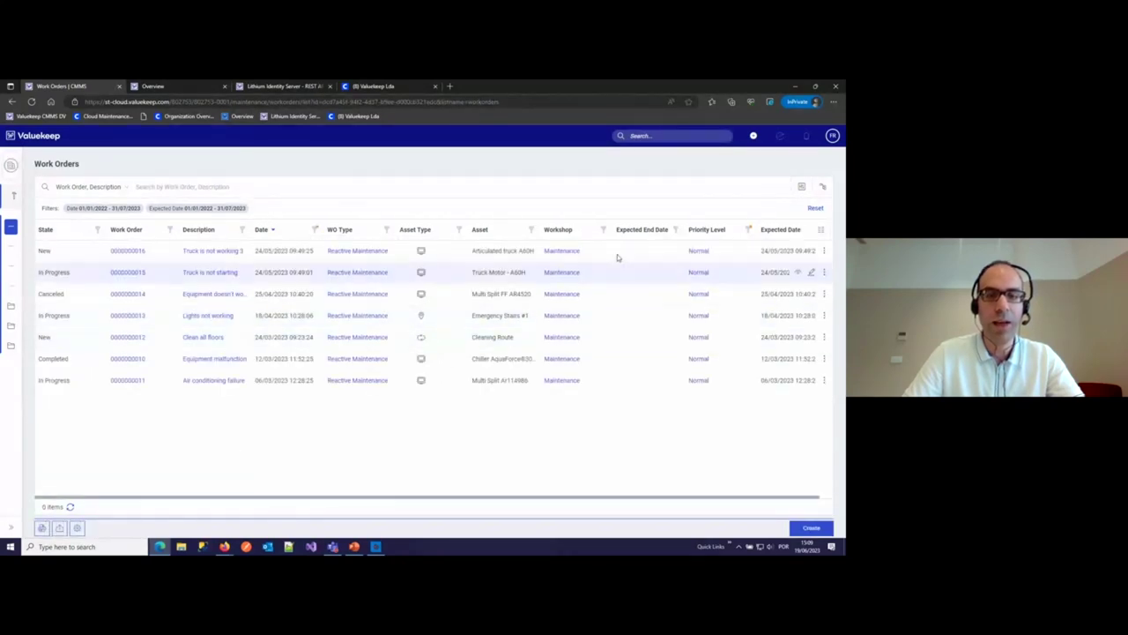
# - Reset the Priority Level and Date column filters to list all 16 orders
pyautogui.click(749, 230)
pyautogui.write('normal')
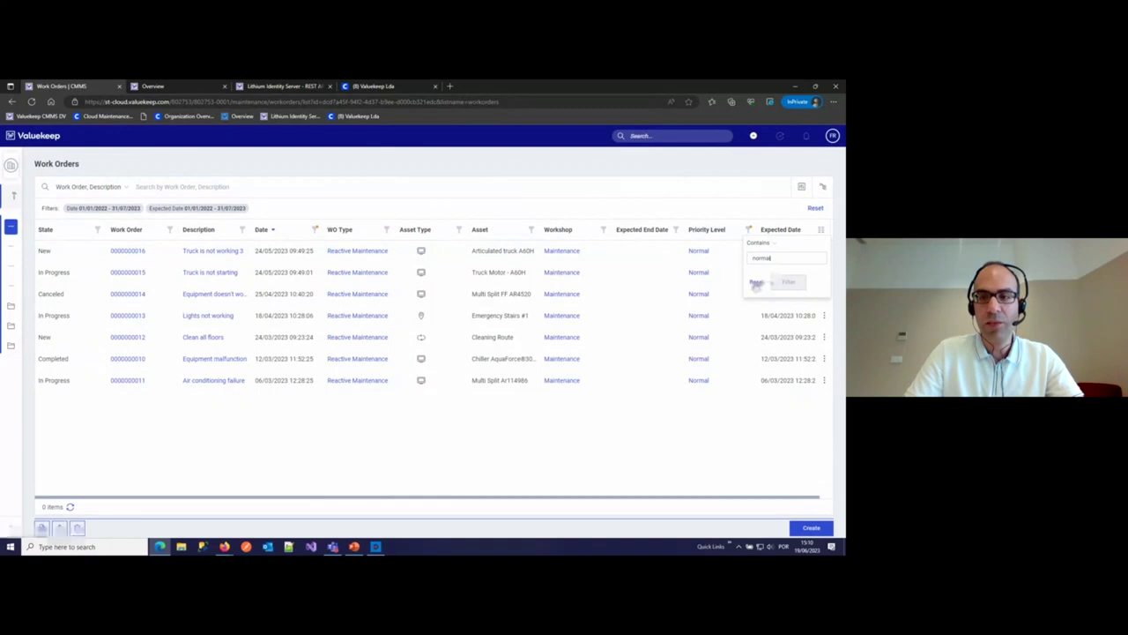
pyautogui.click(756, 283)
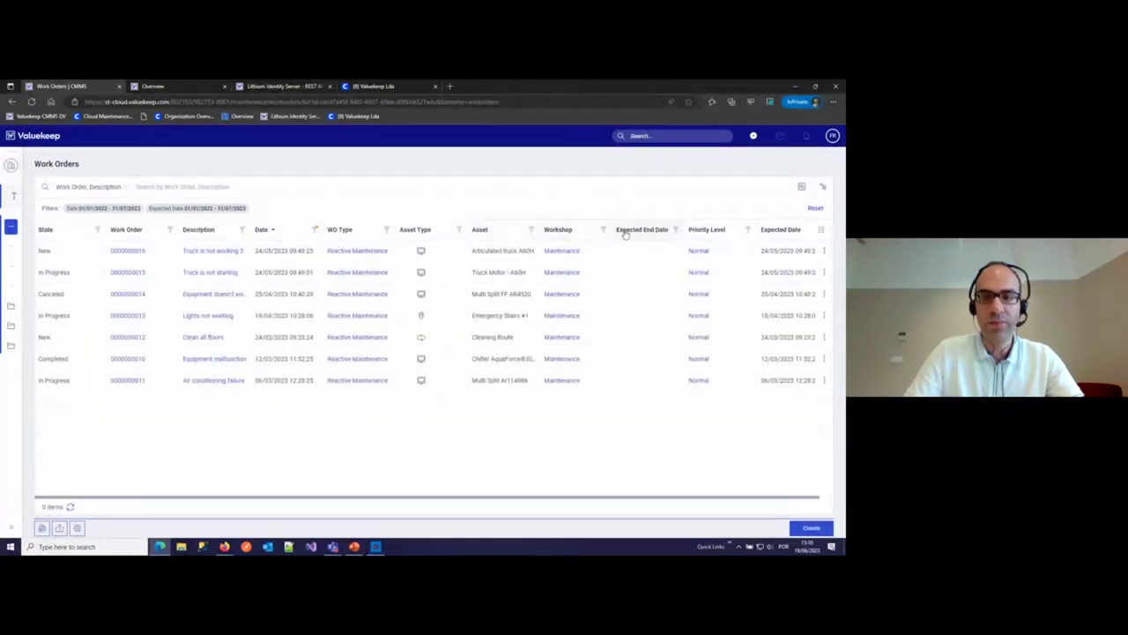
pyautogui.click(314, 229)
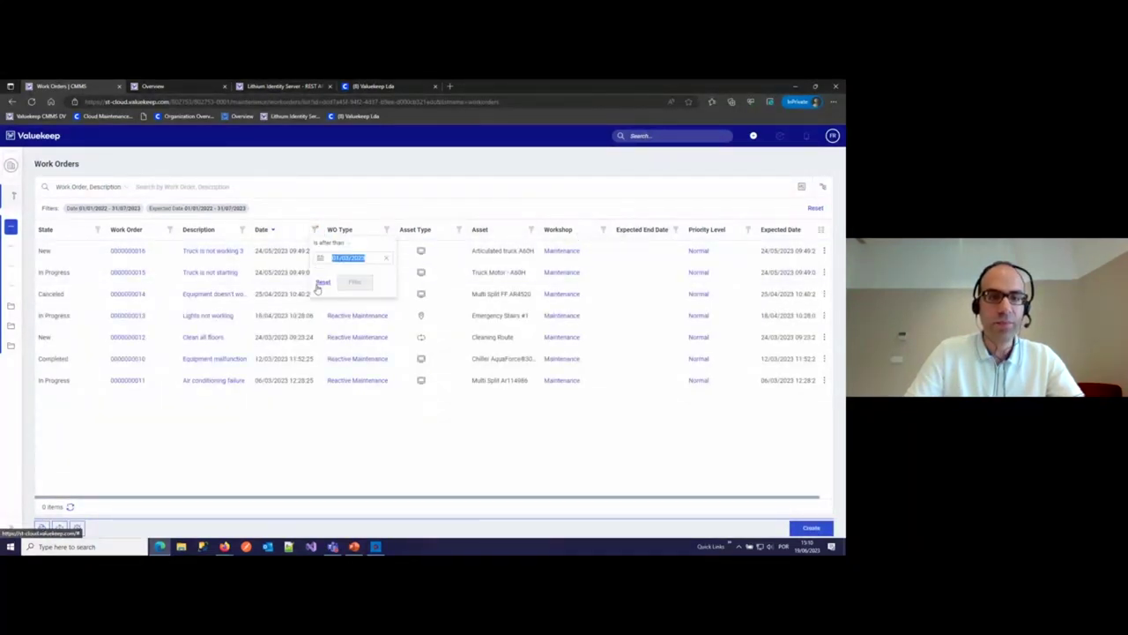
pyautogui.click(323, 282)
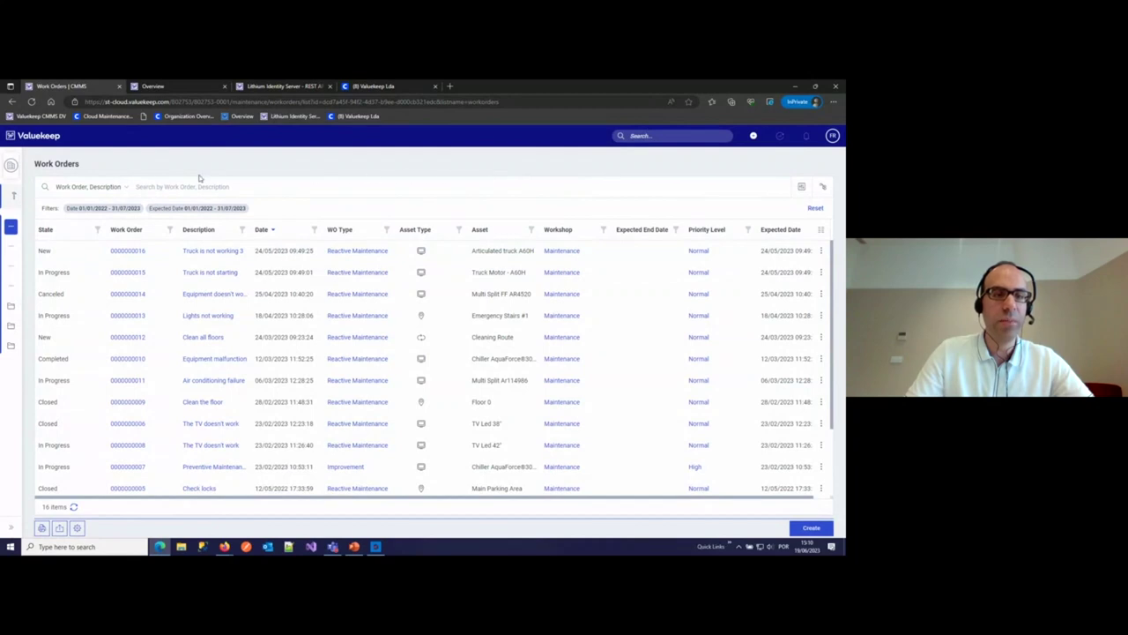
pyautogui.click(125, 188)
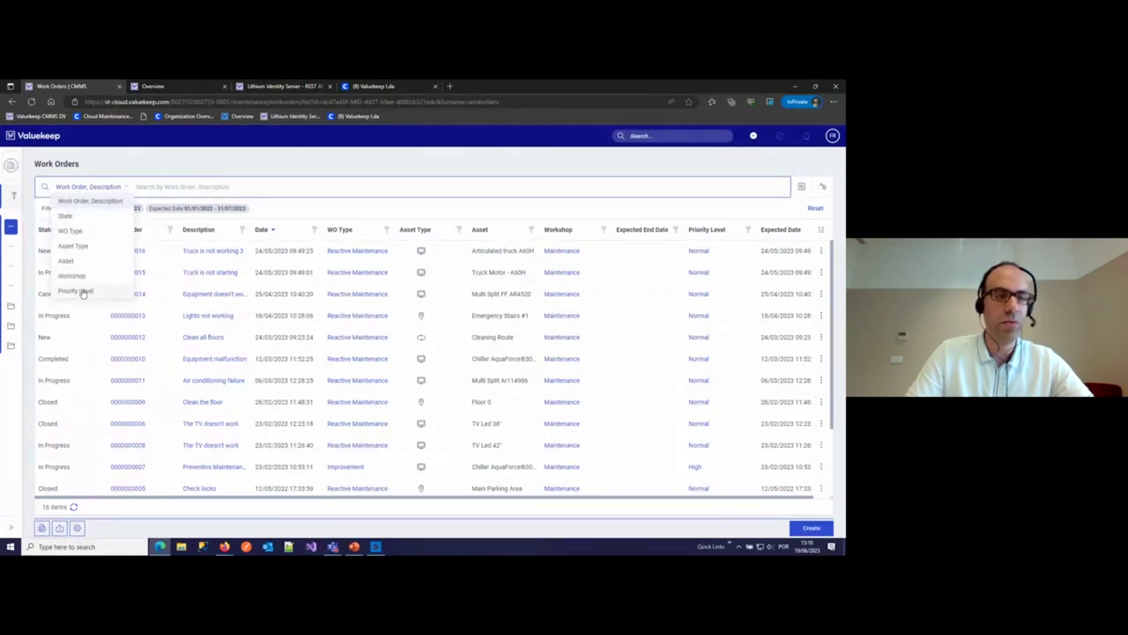
pyautogui.click(215, 186)
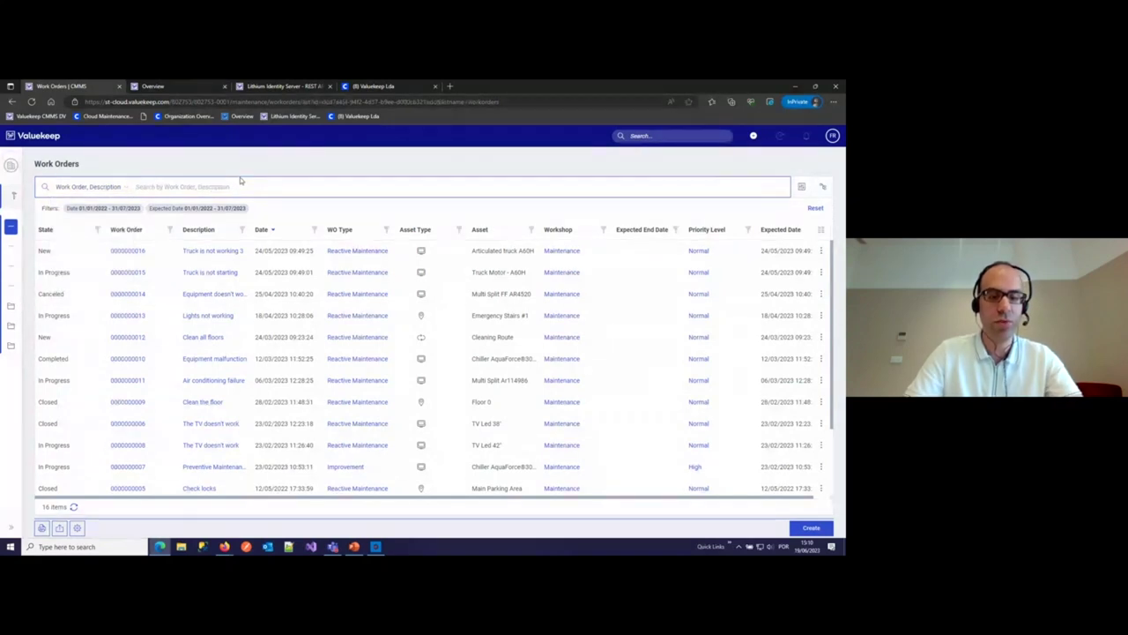
pyautogui.write('flook')
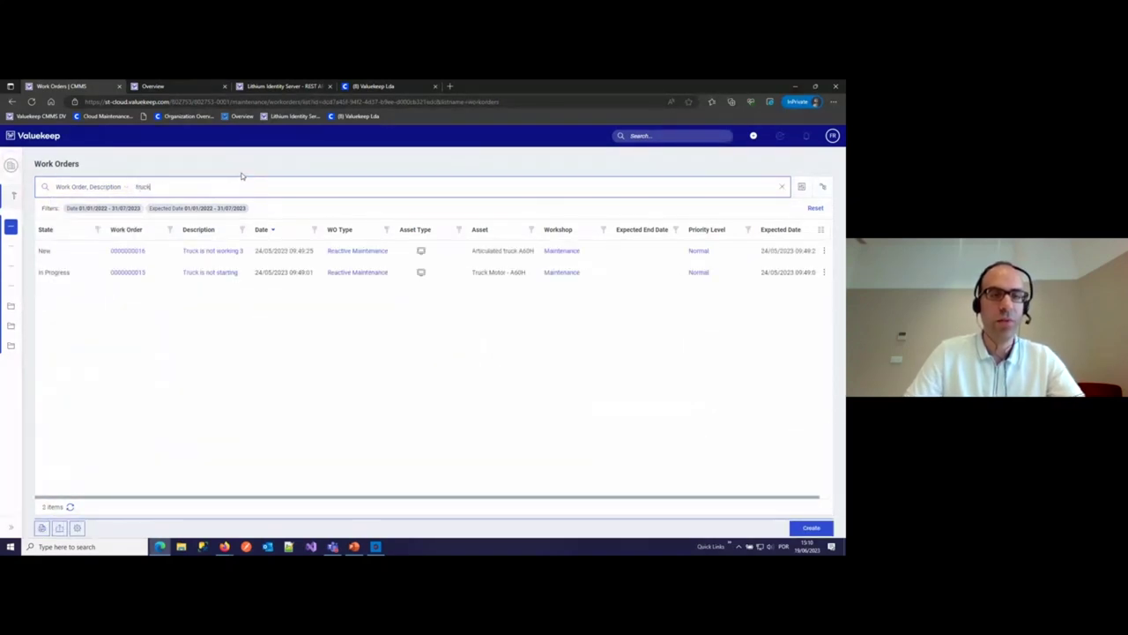
pyautogui.press('BackSpace')
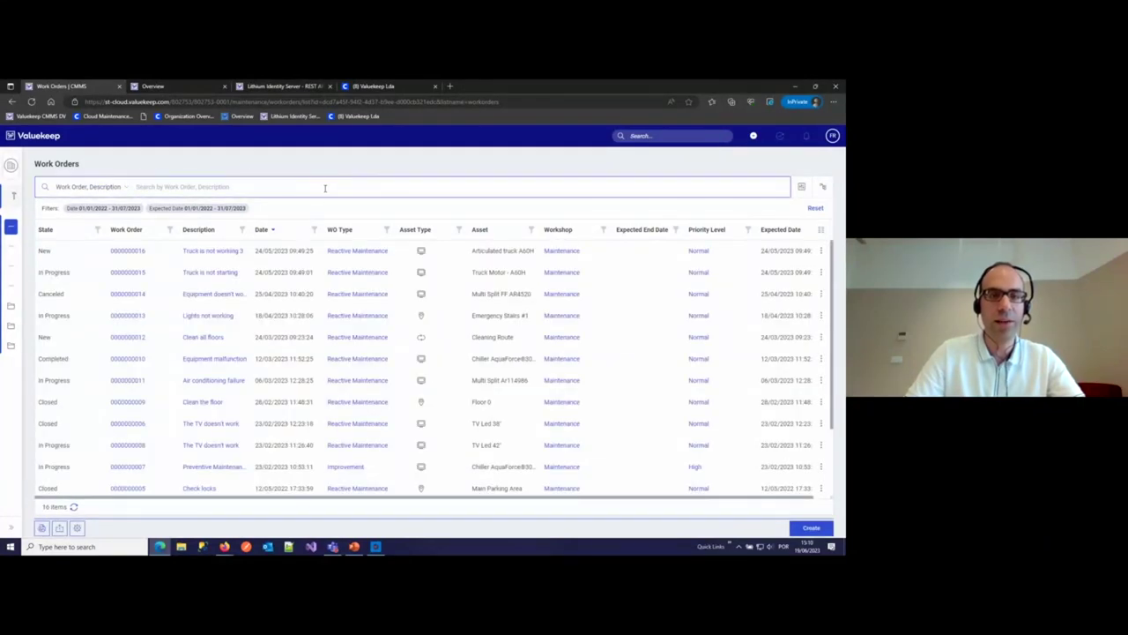
pyautogui.click(802, 187)
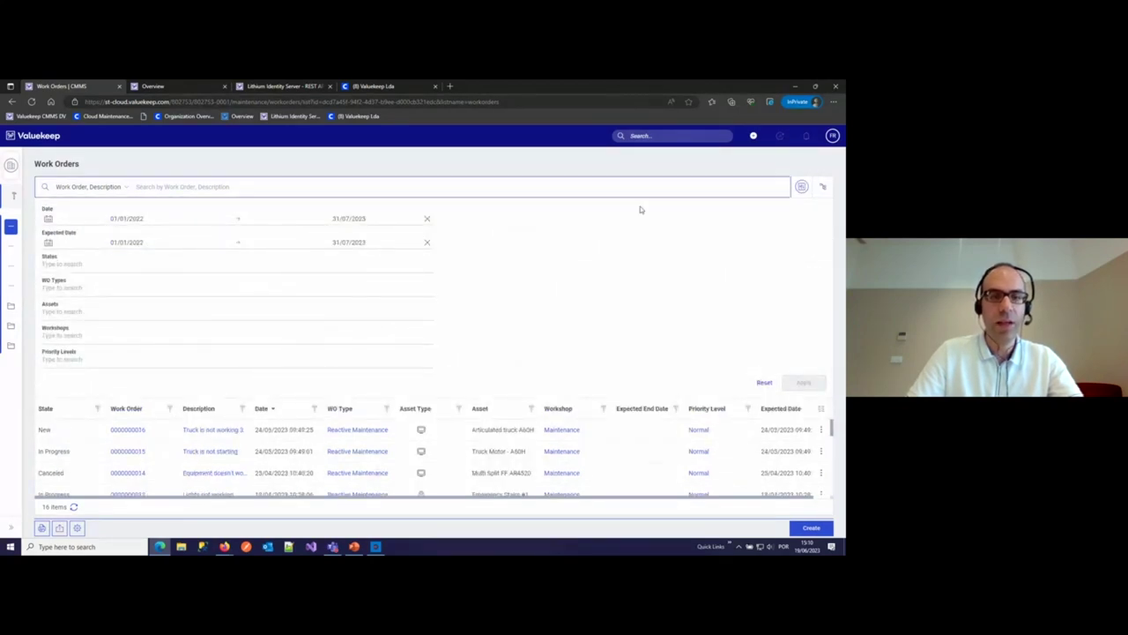
pyautogui.click(802, 187)
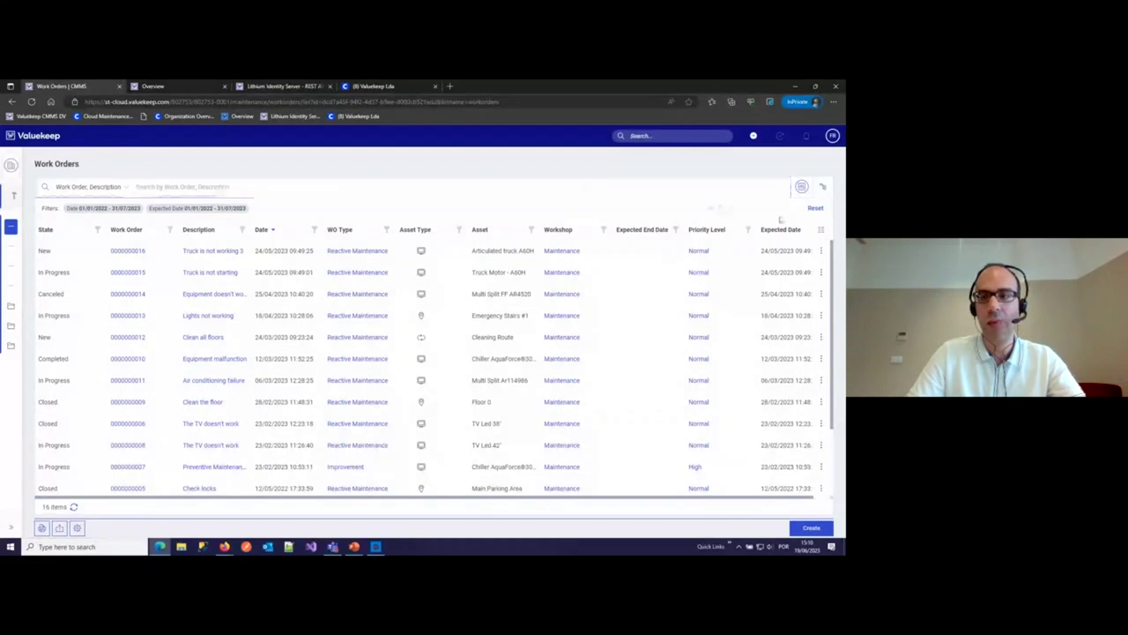
pyautogui.click(818, 209)
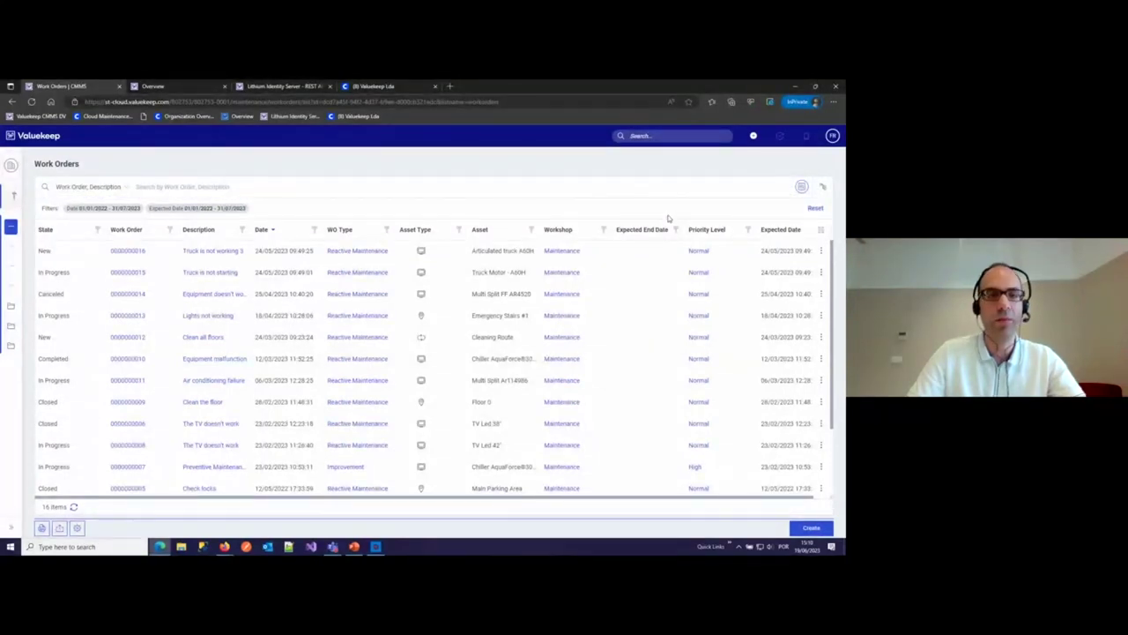
pyautogui.click(823, 188)
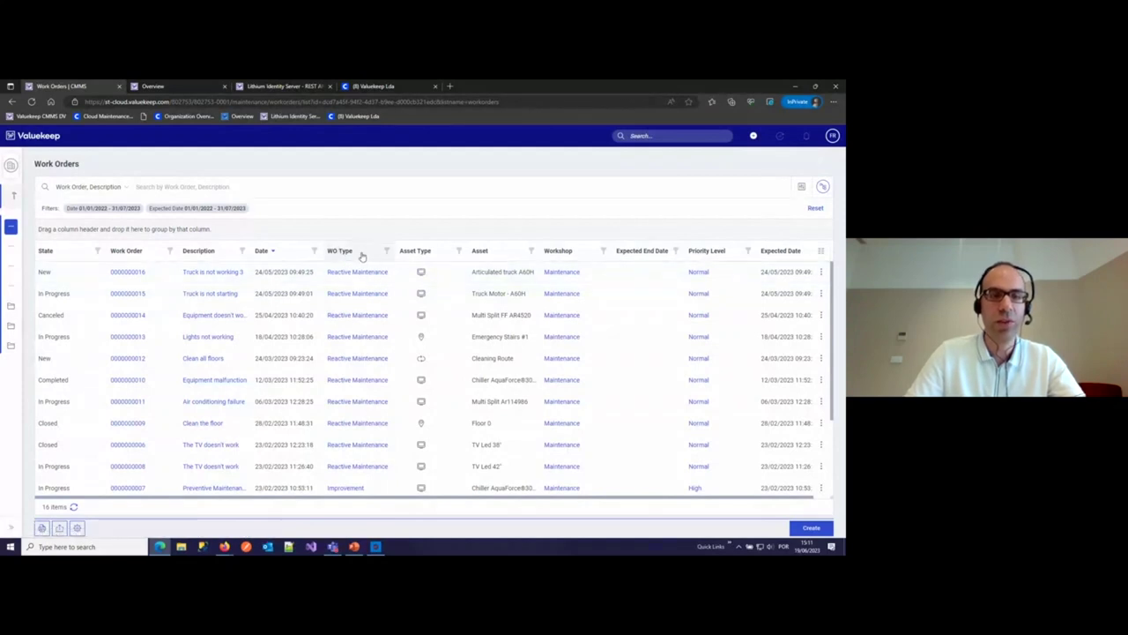
pyautogui.moveTo(361, 255); pyautogui.dragTo(238, 234)
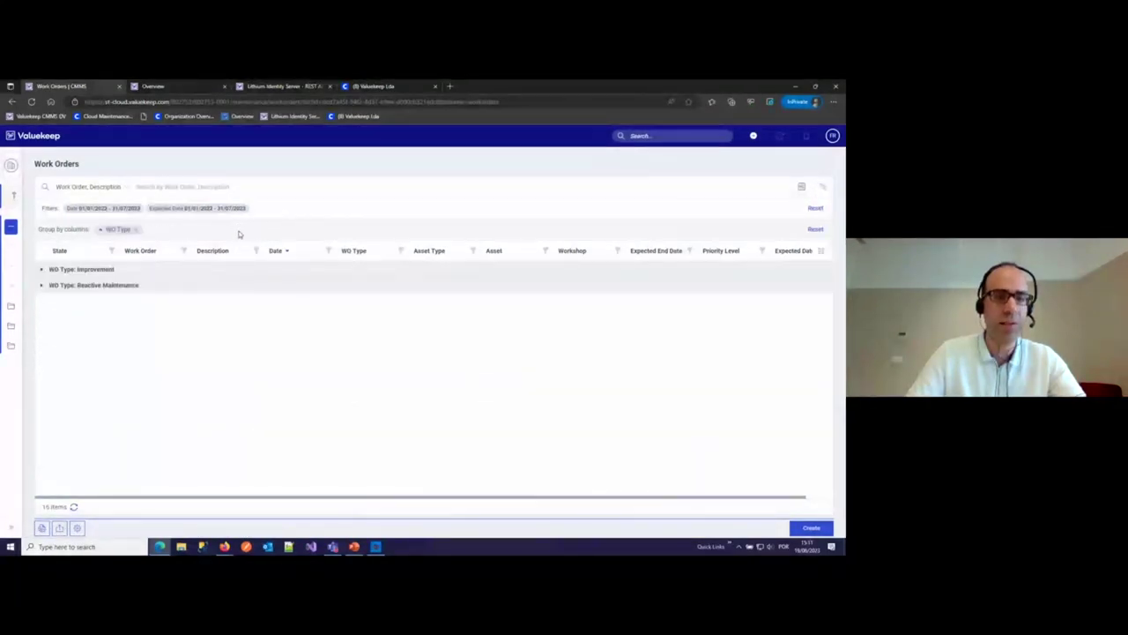
pyautogui.click(43, 287)
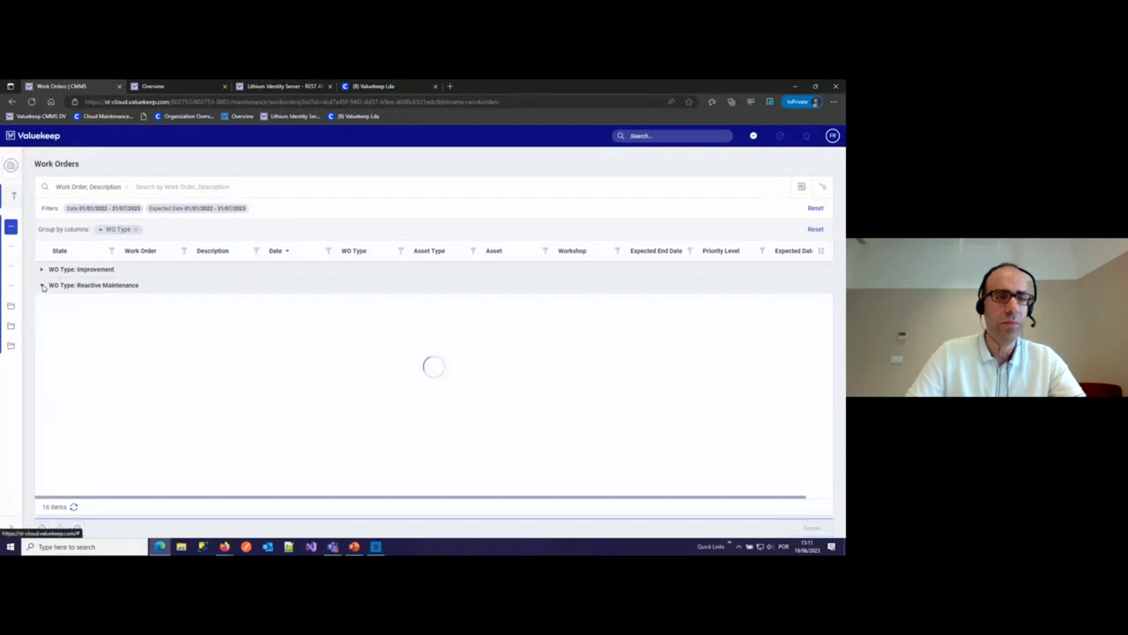
pyautogui.click(136, 229)
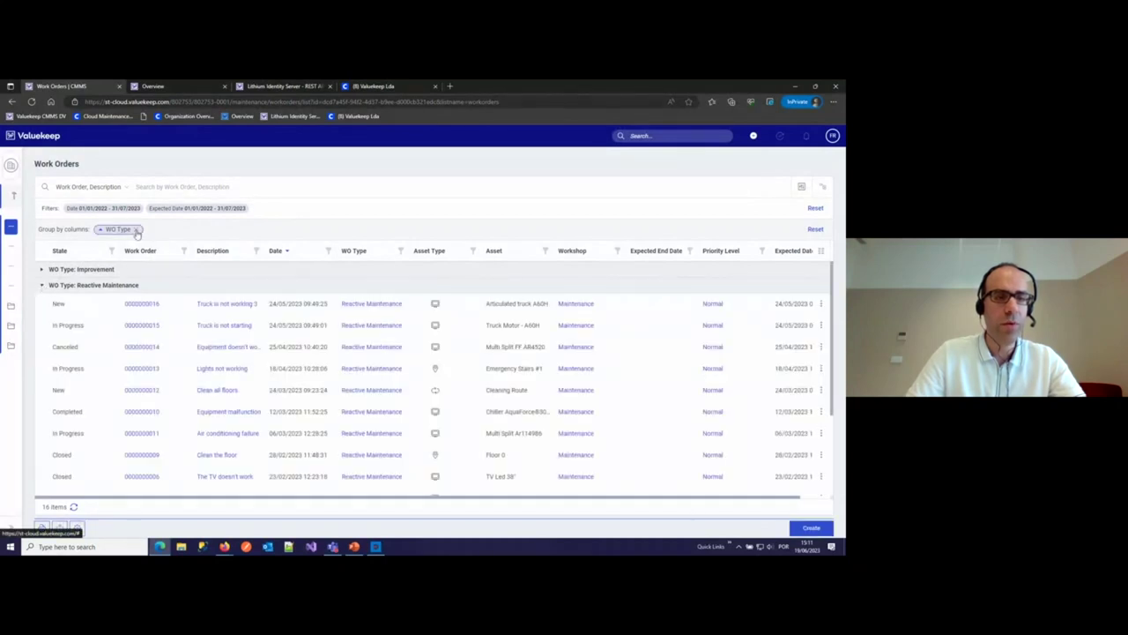
pyautogui.click(824, 187)
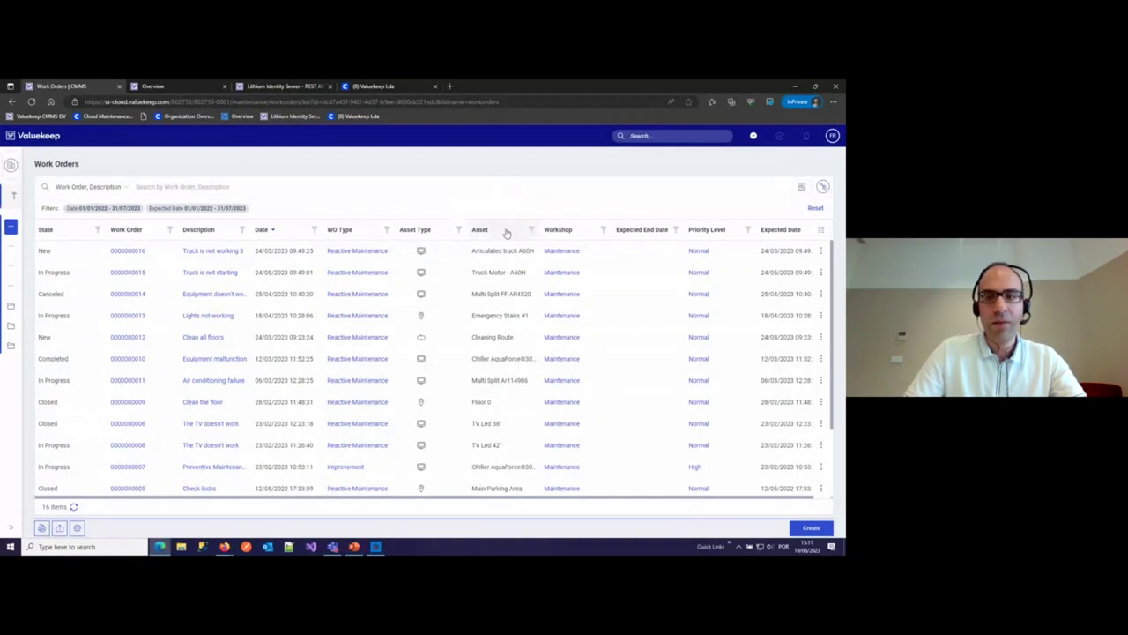
pyautogui.click(821, 230)
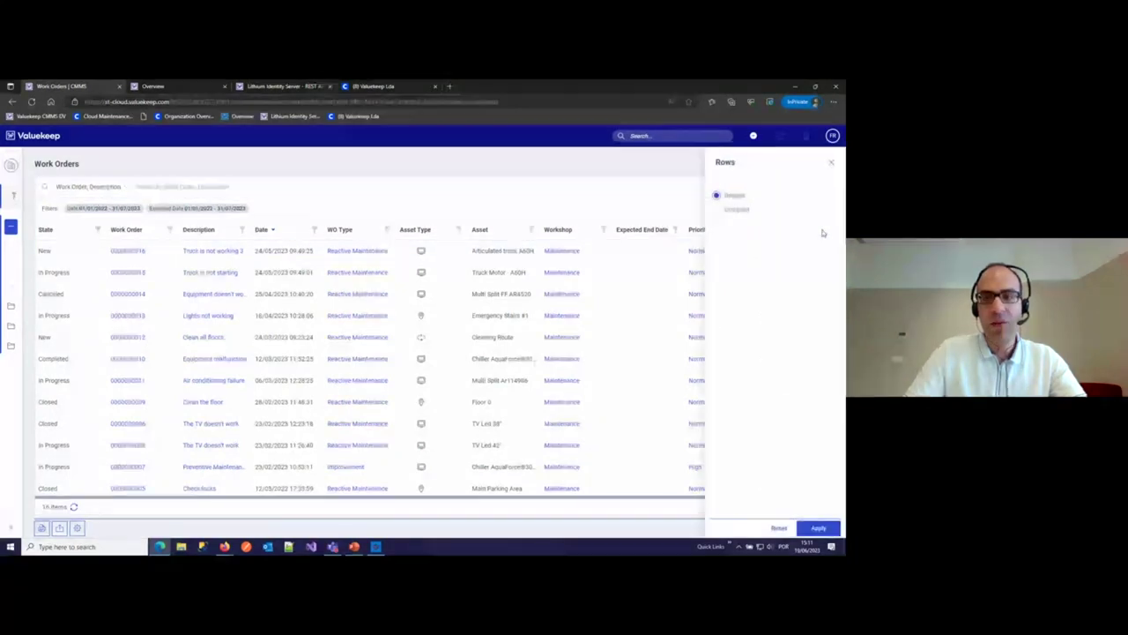
pyautogui.click(717, 210)
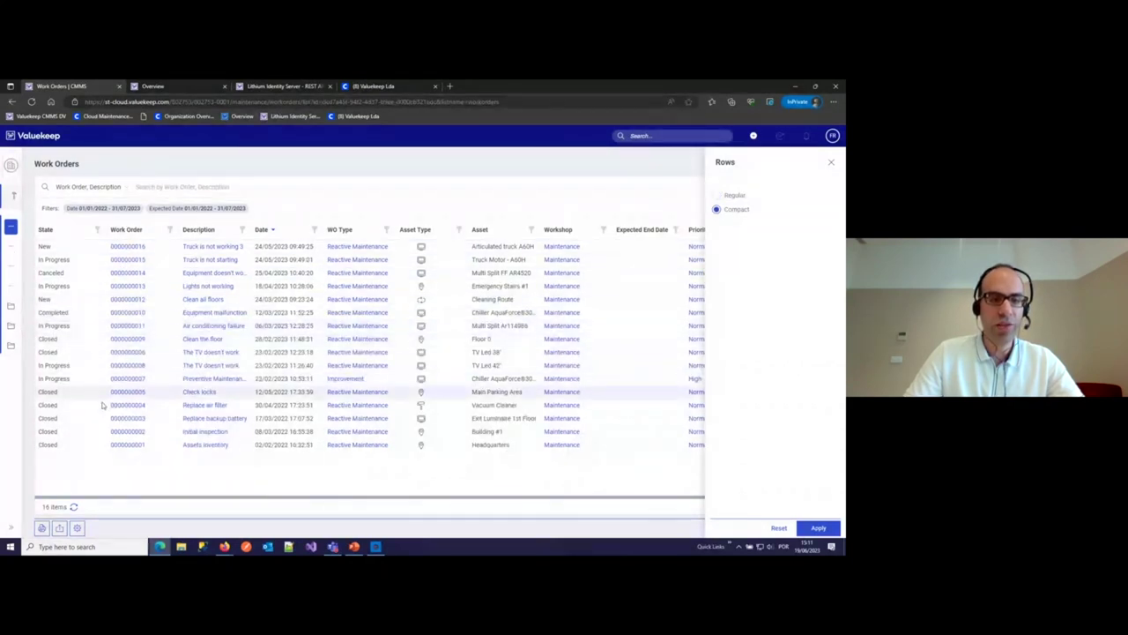
pyautogui.click(717, 196)
pyautogui.click(831, 165)
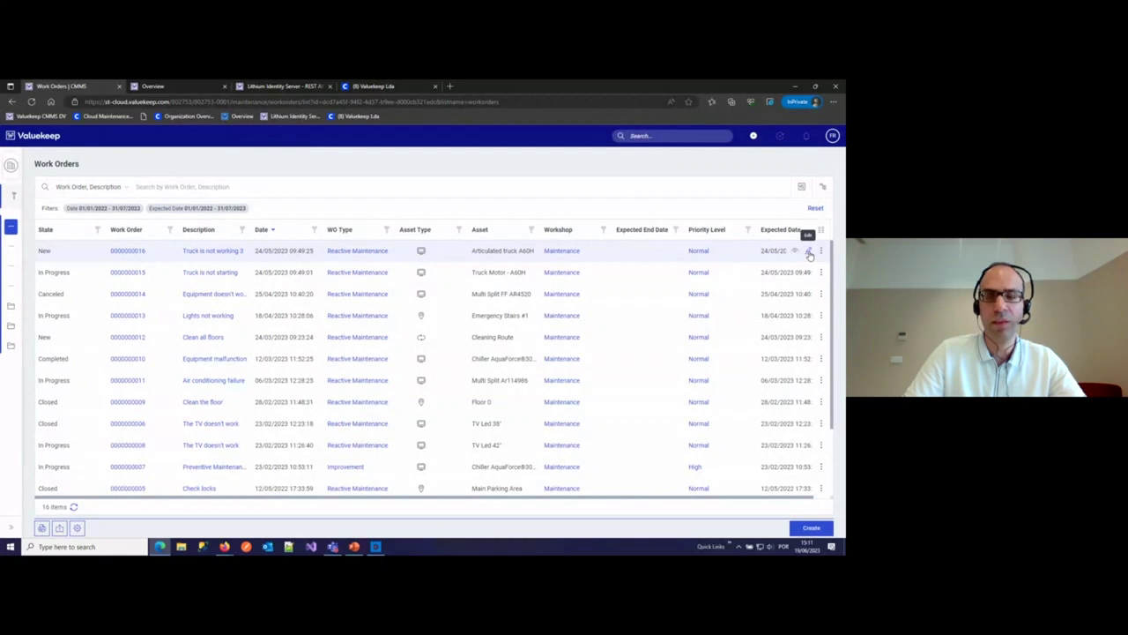
pyautogui.click(810, 252)
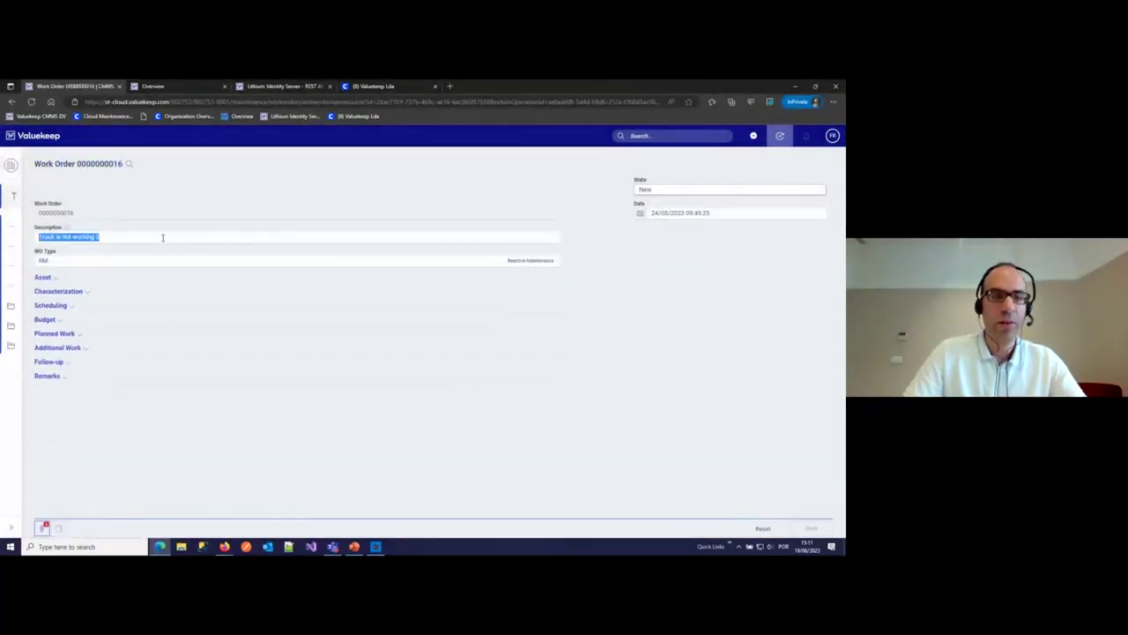
pyautogui.click(162, 238)
pyautogui.press('BackSpace')
pyautogui.write('4')
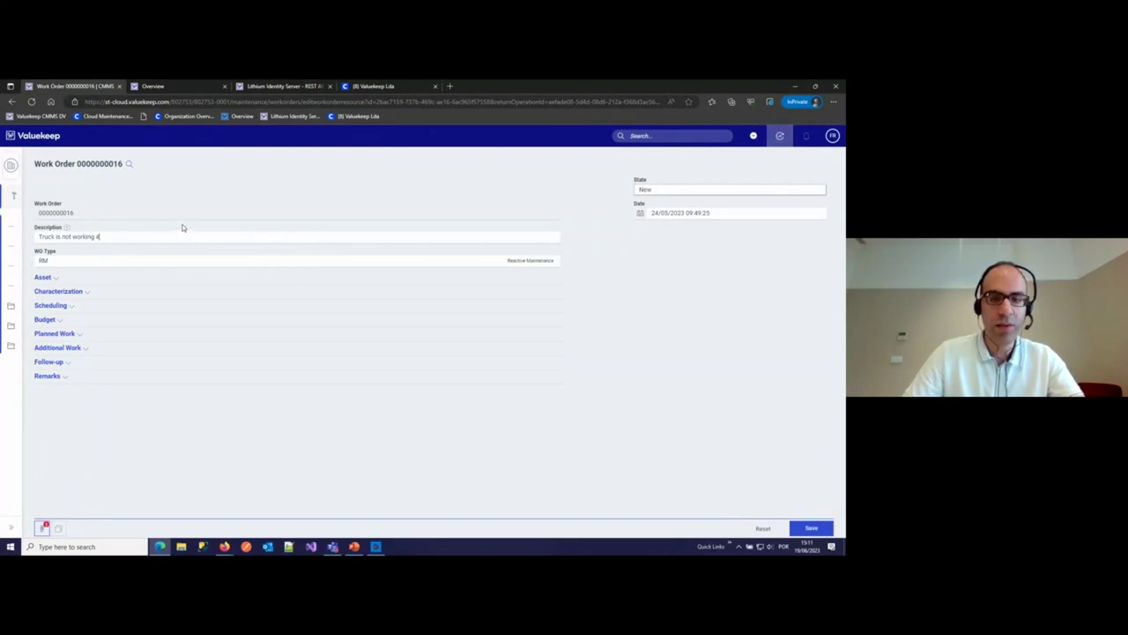
pyautogui.click(811, 529)
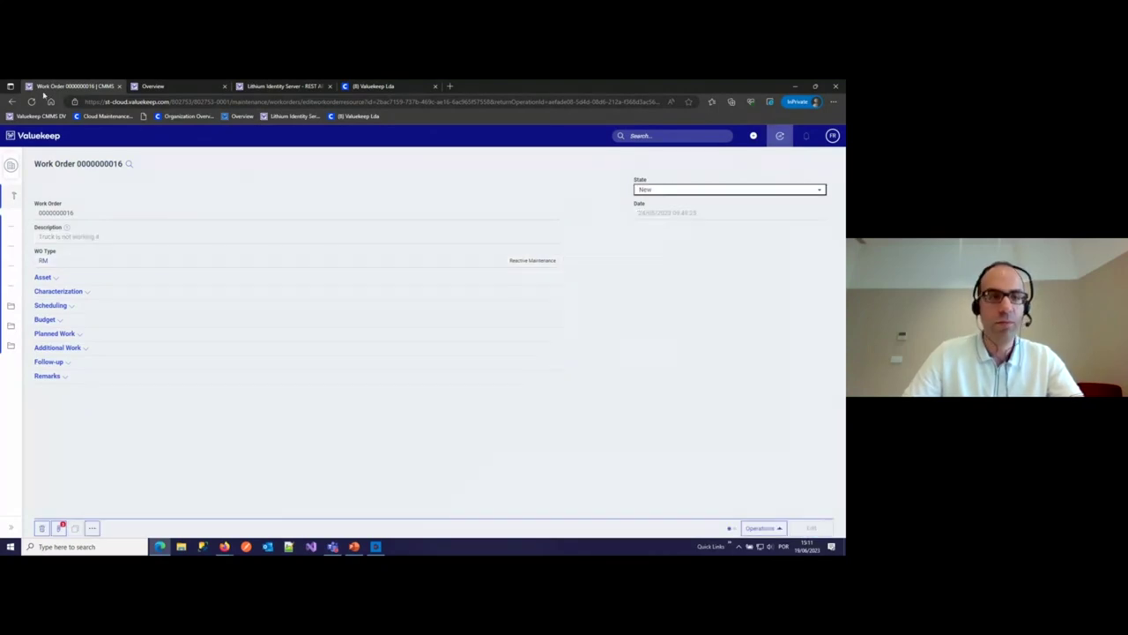
pyautogui.click(12, 103)
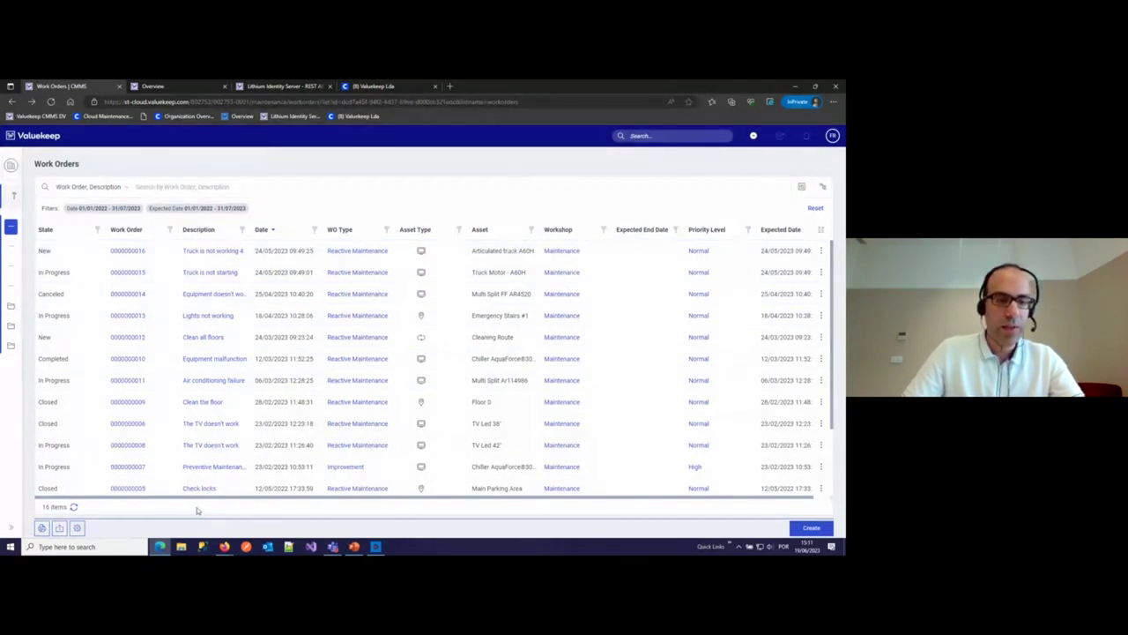
# - Show the list's Print and Export (csv or Excel) options in the bottom toolbar
pyautogui.click(41, 528)
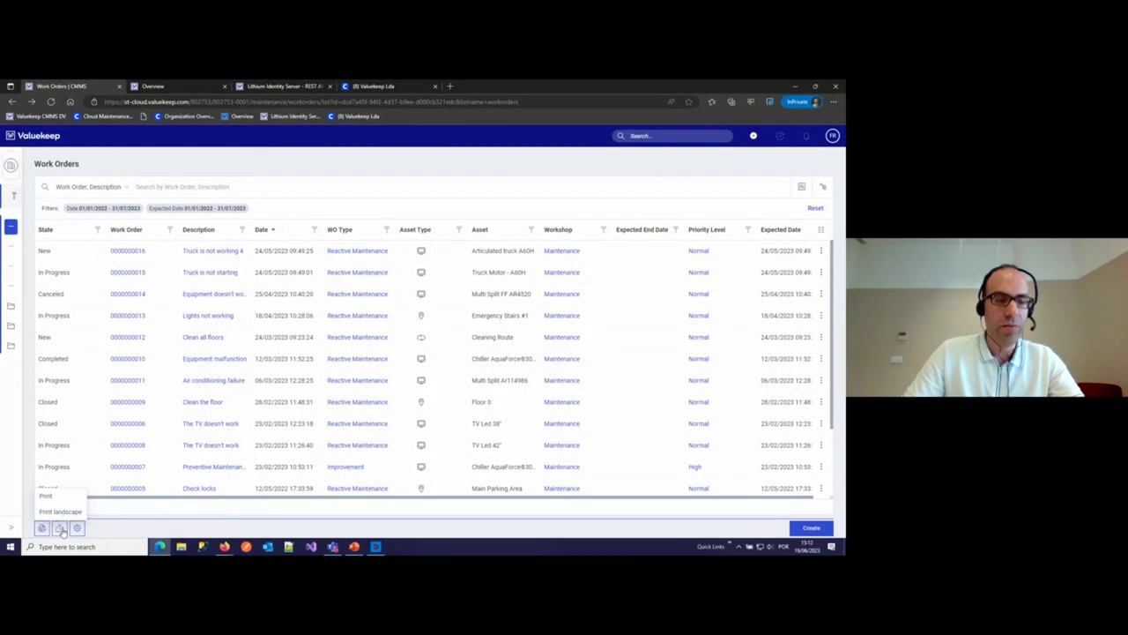
pyautogui.click(60, 527)
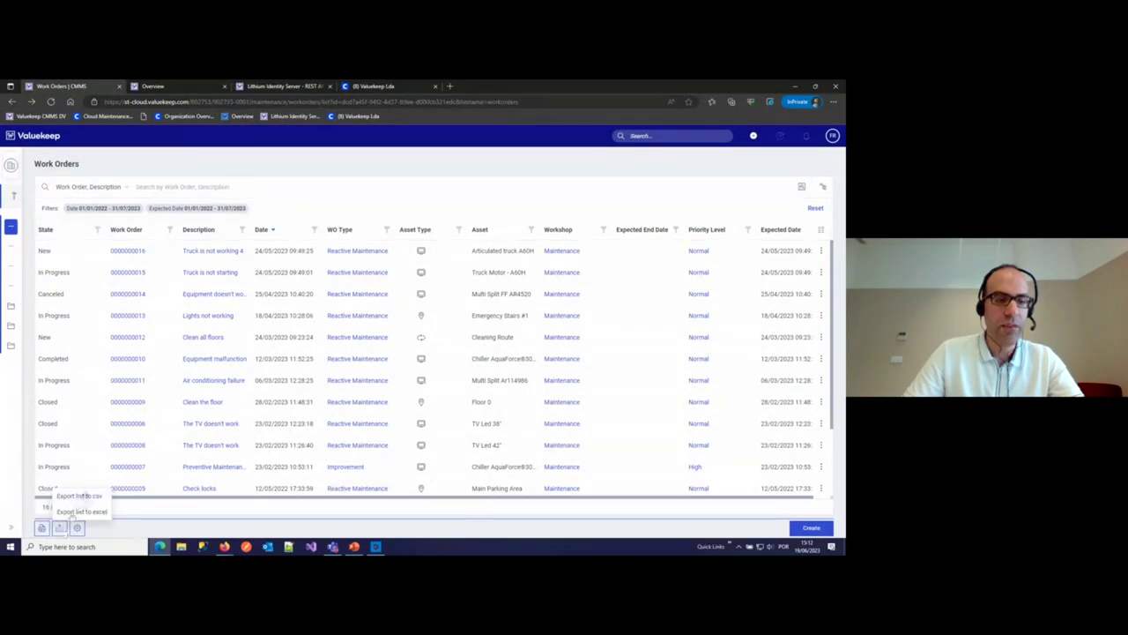
pyautogui.click(60, 527)
pyautogui.click(42, 528)
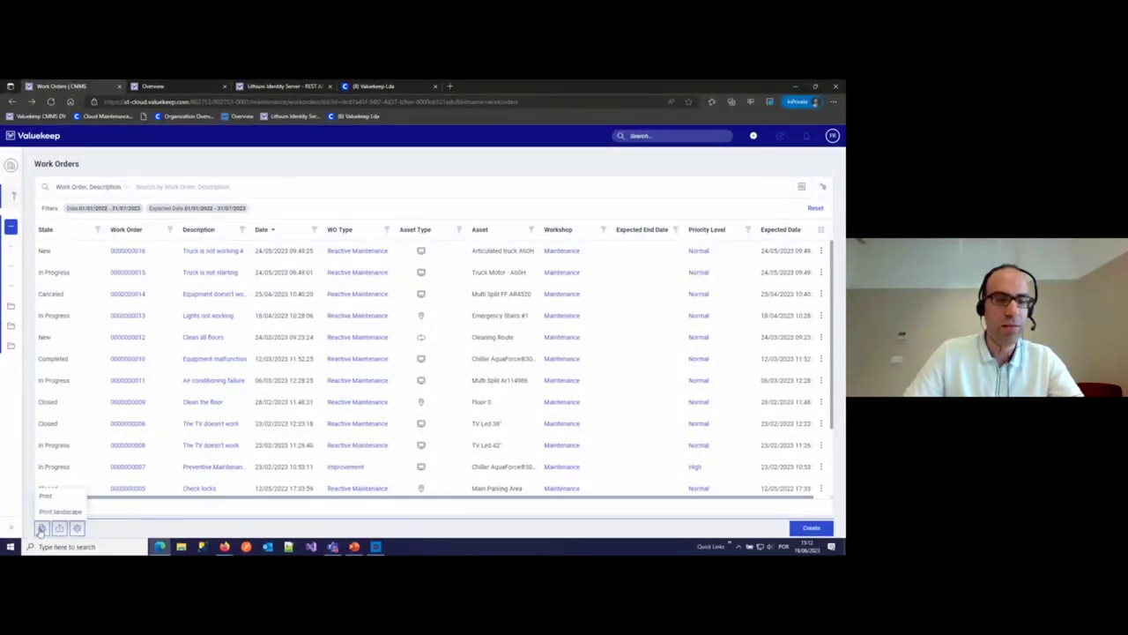
pyautogui.click(59, 527)
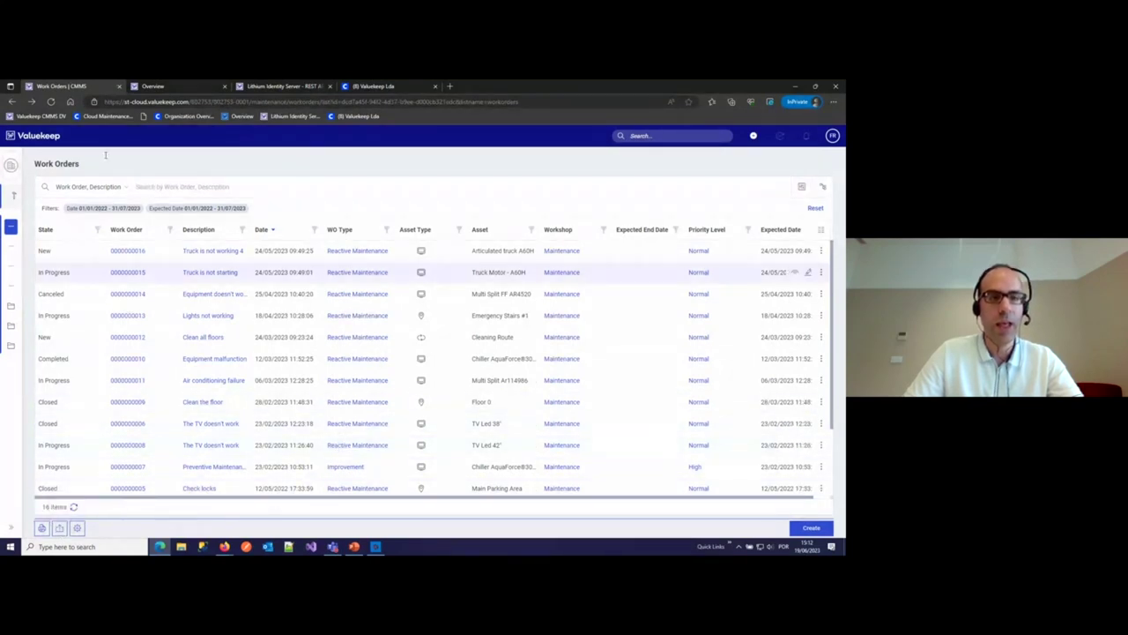
# - Run the PowerPoint slide show and advance to the Users and Groups slide
pyautogui.click(354, 546)
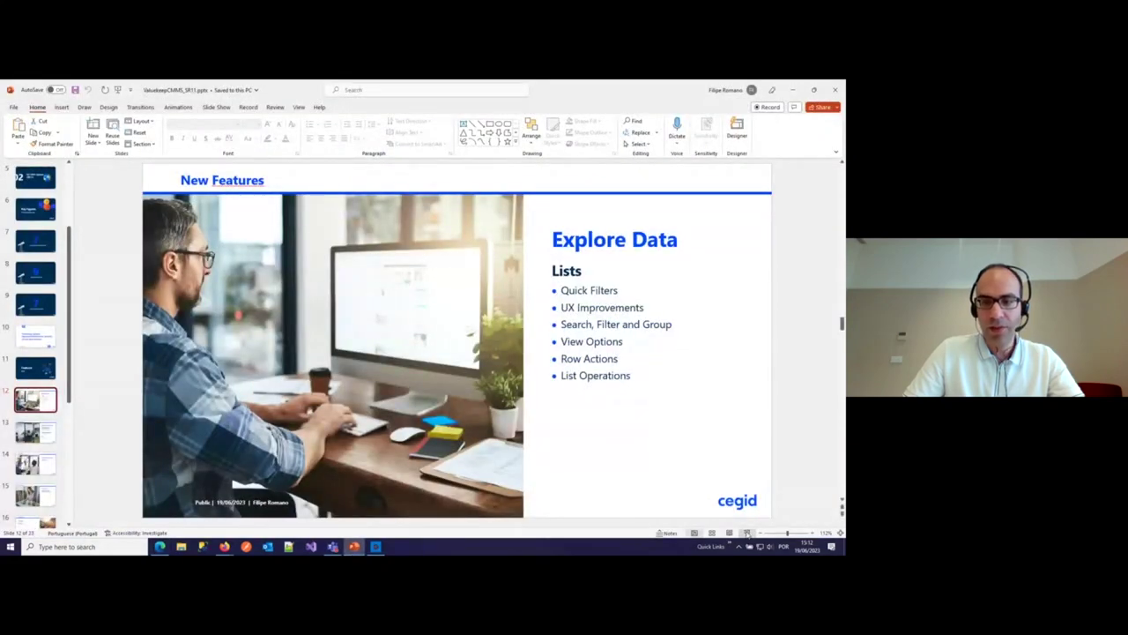
pyautogui.click(746, 534)
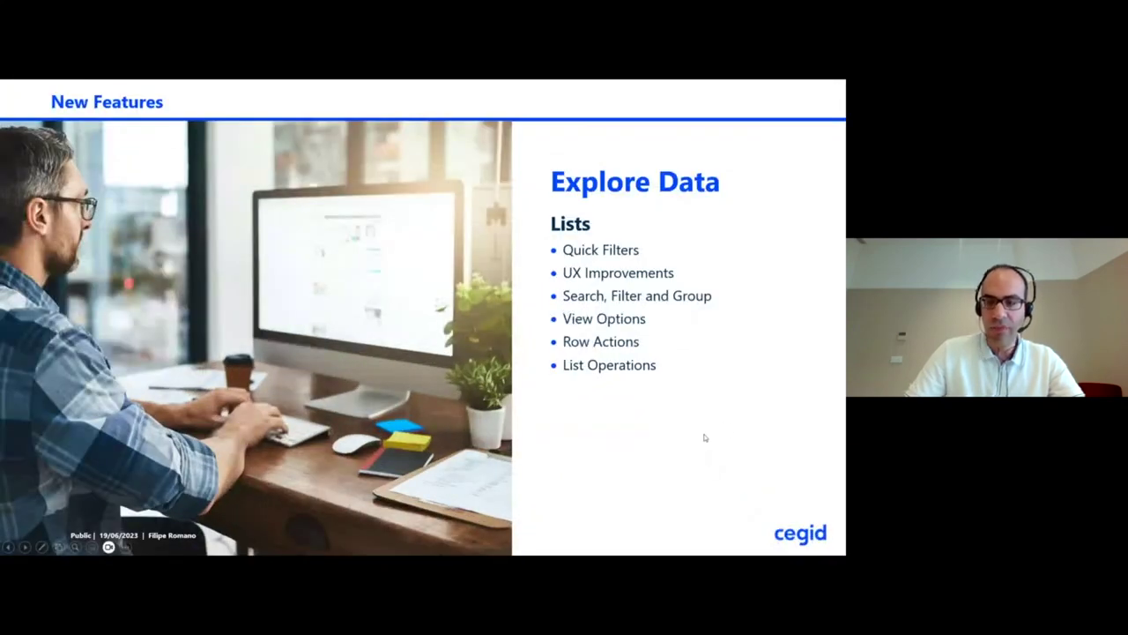
pyautogui.click(705, 437)
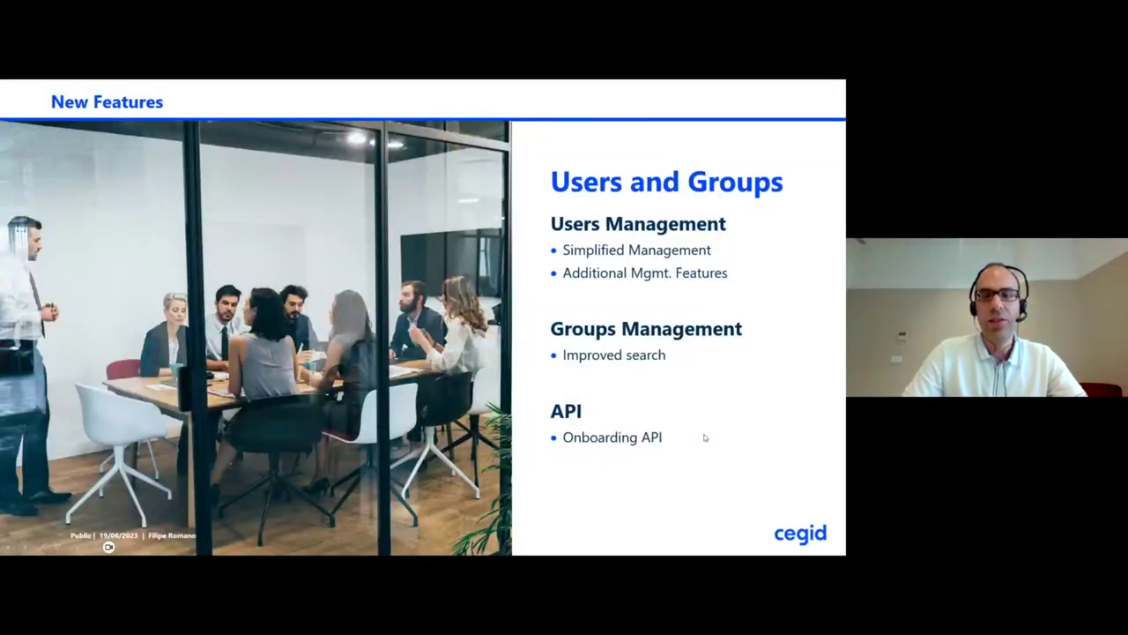
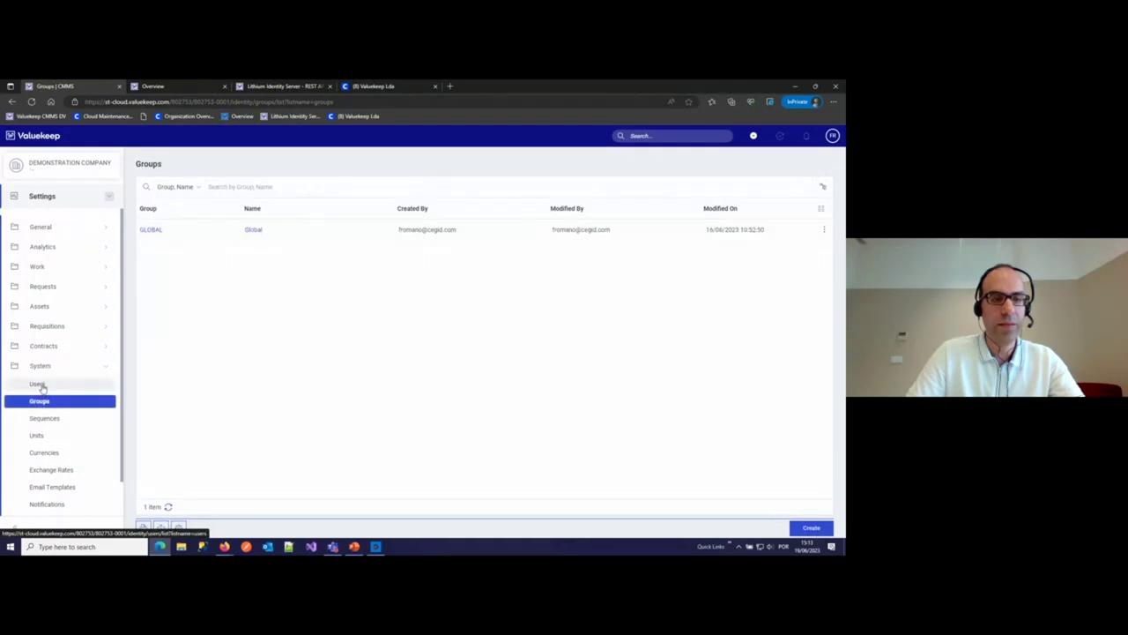
# - Open the Users list, try searching by a user's name, then clear the search
pyautogui.click(39, 384)
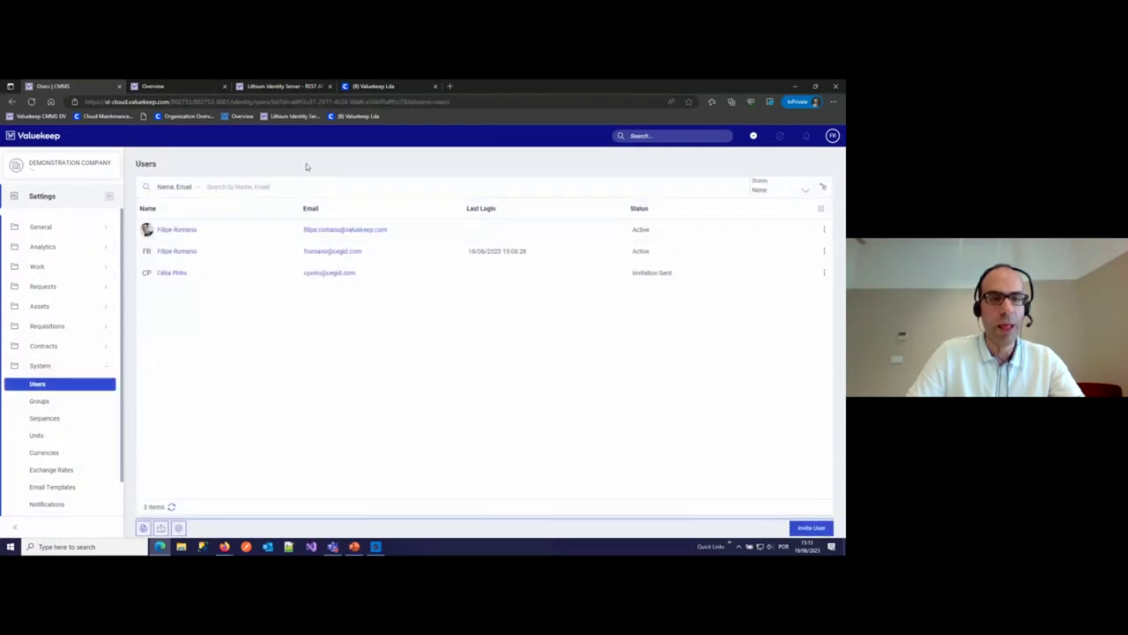
pyautogui.click(261, 187)
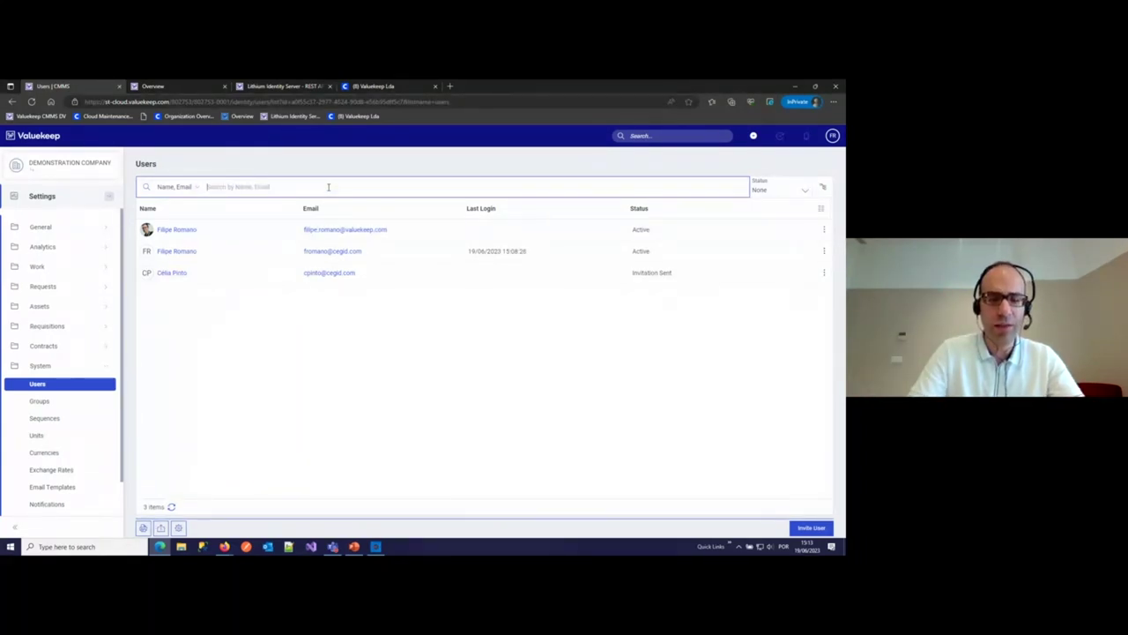
pyautogui.write('filipe')
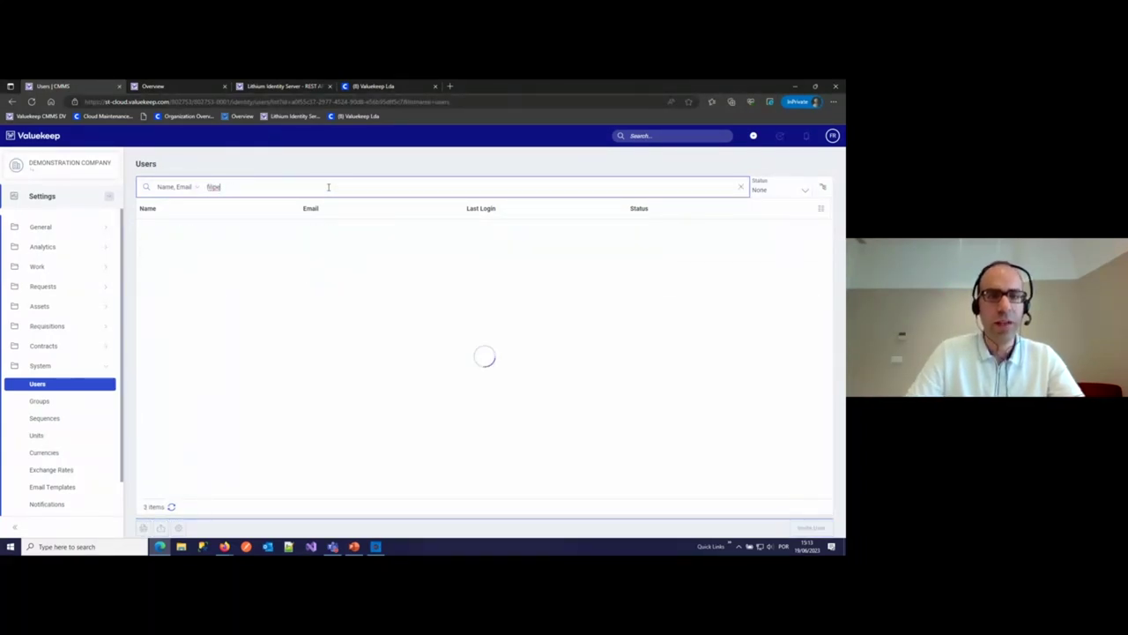
pyautogui.moveTo(224, 187); pyautogui.dragTo(176, 187)
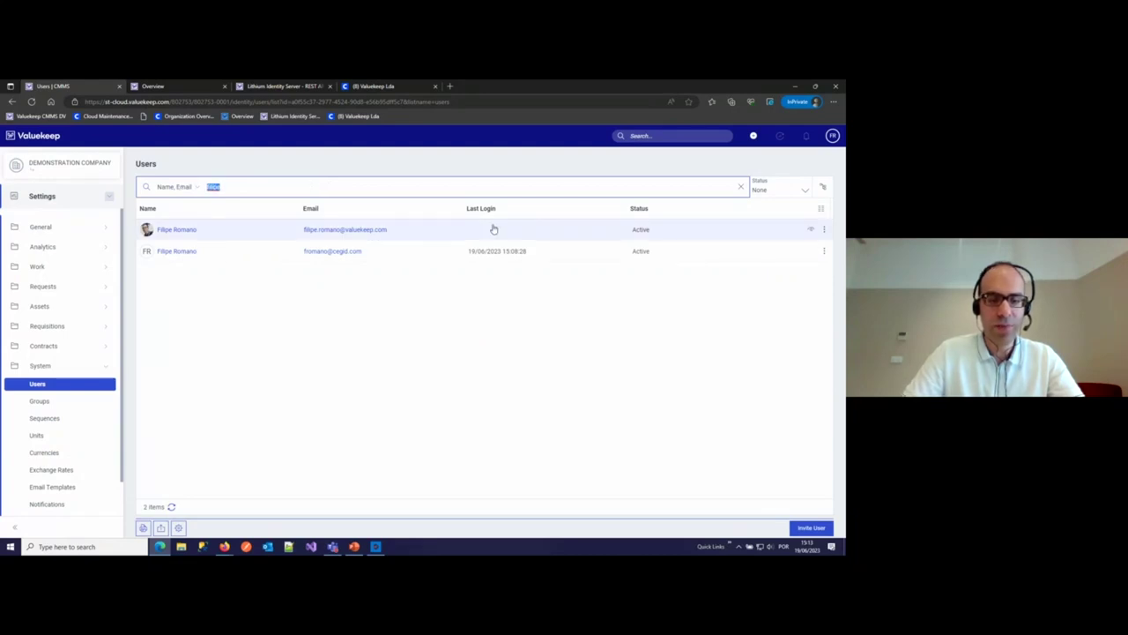
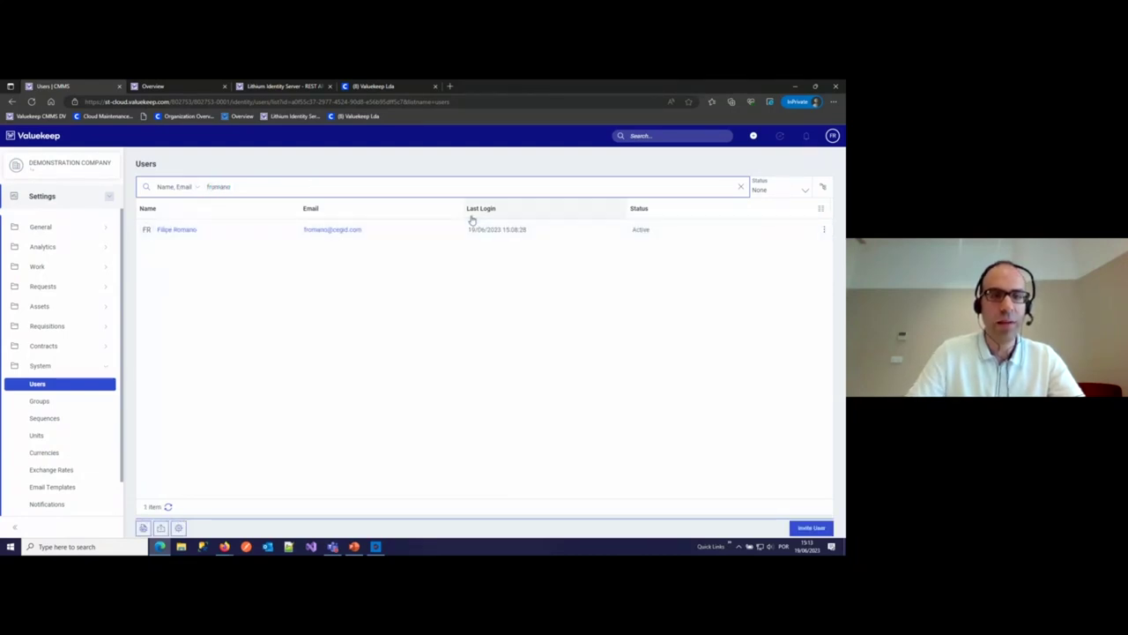
pyautogui.moveTo(231, 187); pyautogui.dragTo(173, 188)
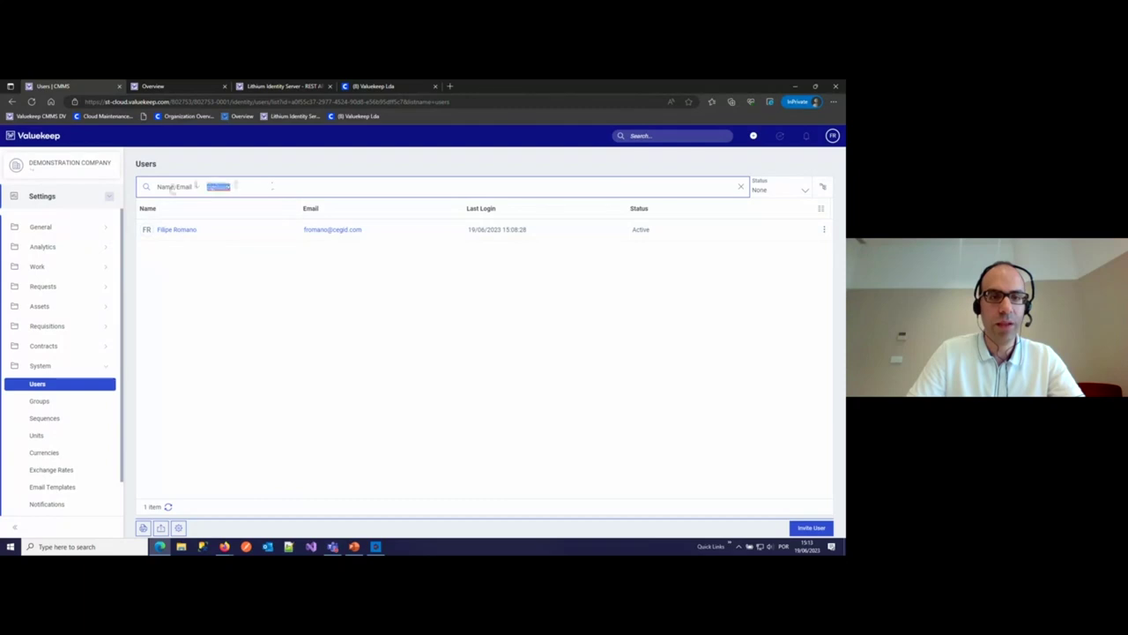
pyautogui.press('BackSpace')
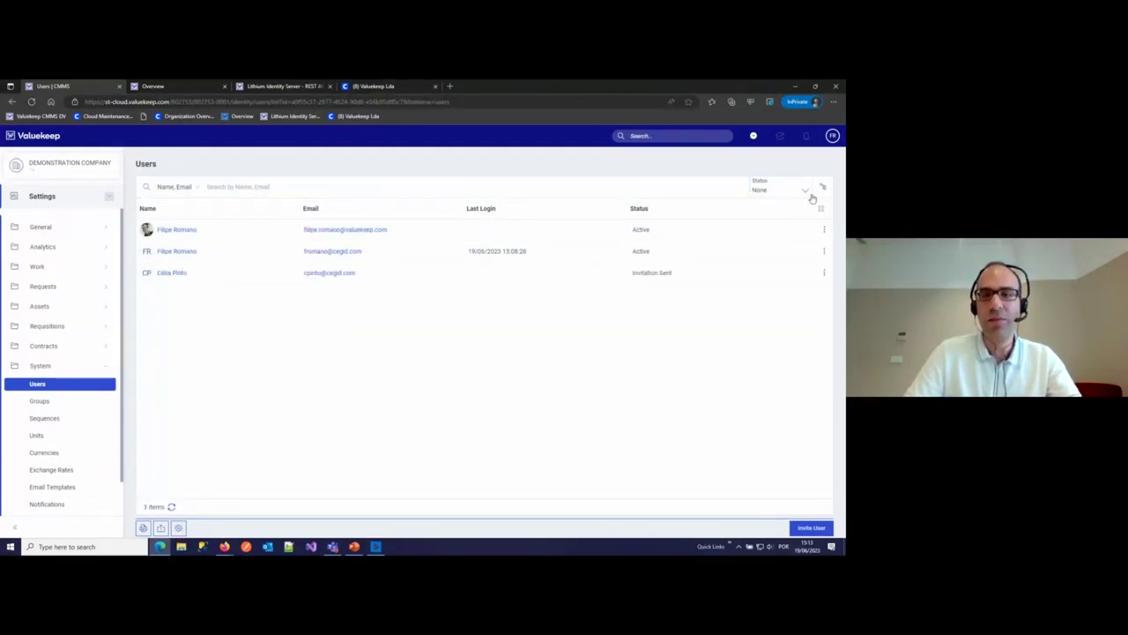
# - Filter users to Invitation Sent status, then remove the filter to show all users
pyautogui.click(781, 195)
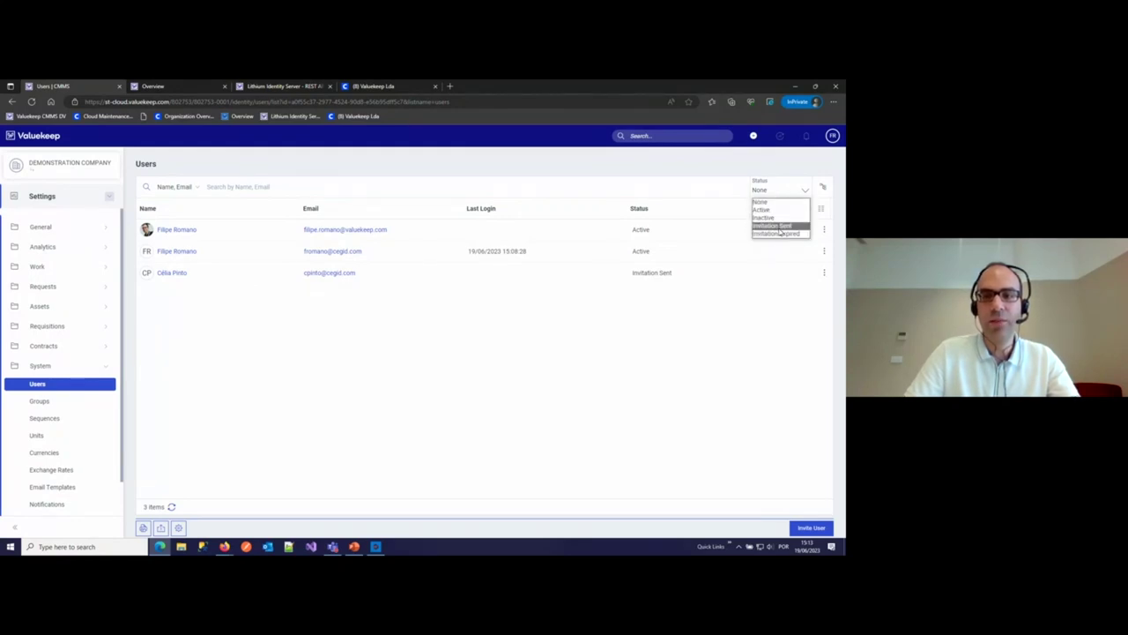
pyautogui.click(779, 228)
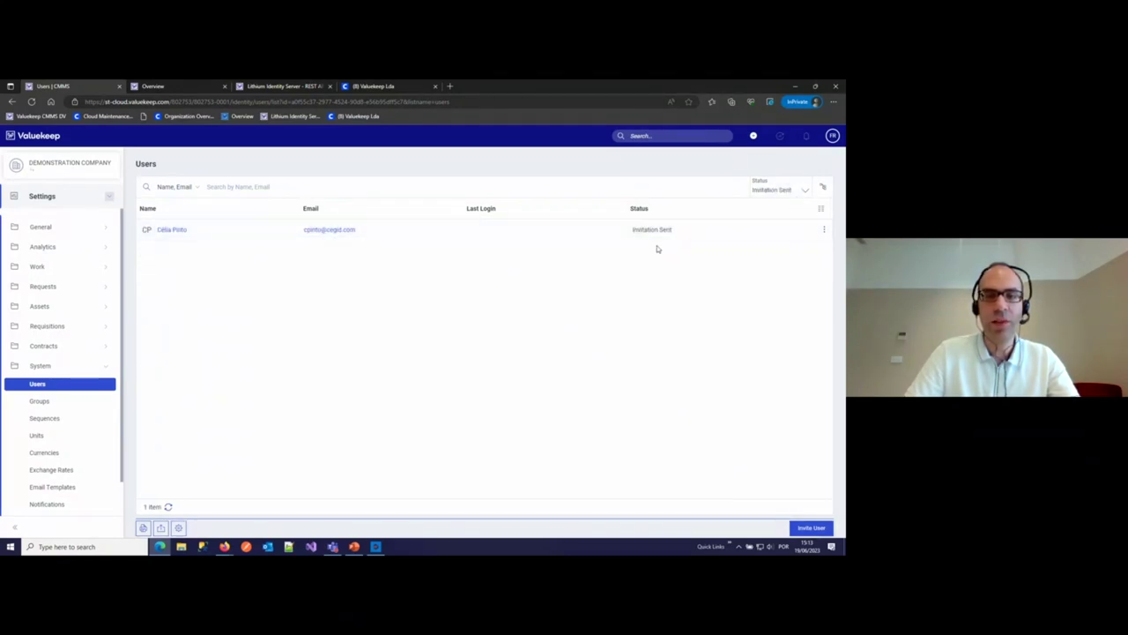
pyautogui.click(778, 196)
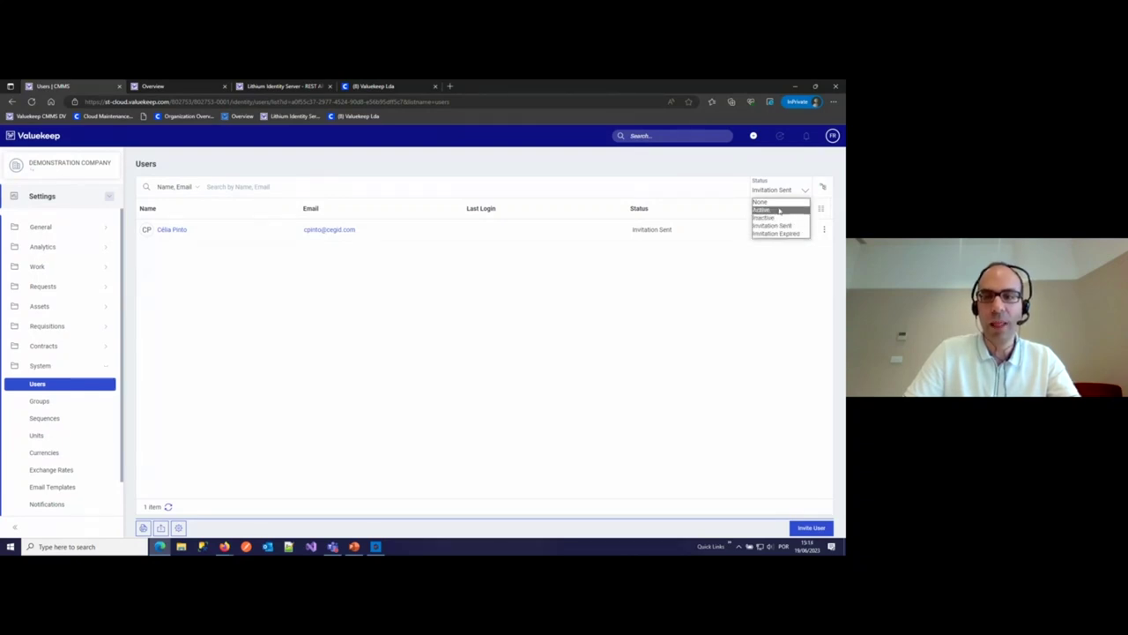
pyautogui.click(769, 202)
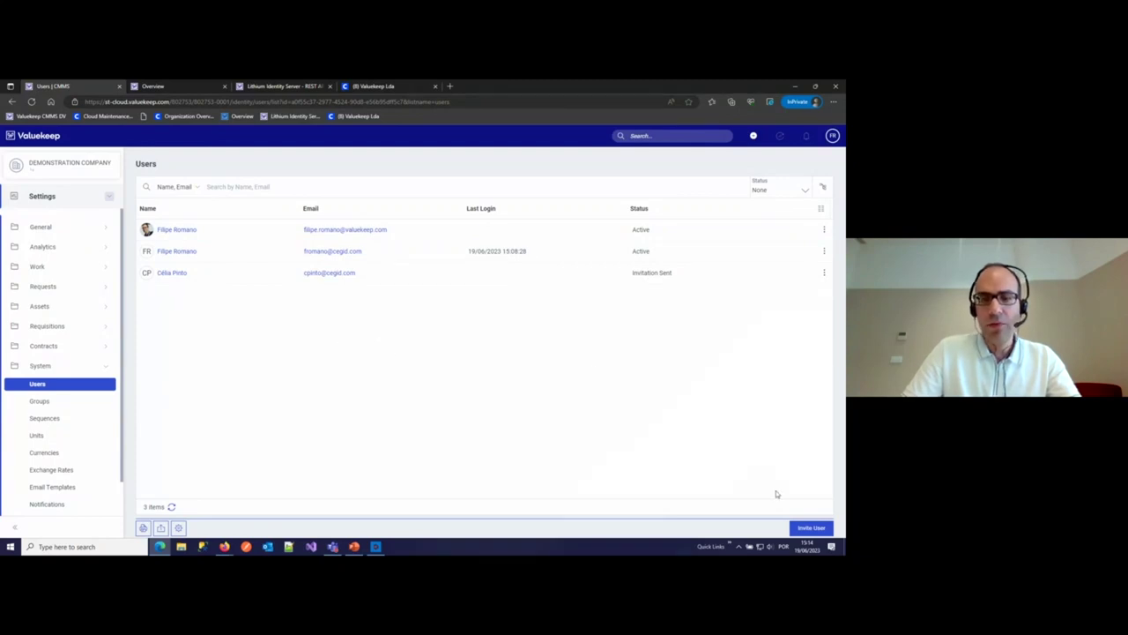
pyautogui.click(818, 529)
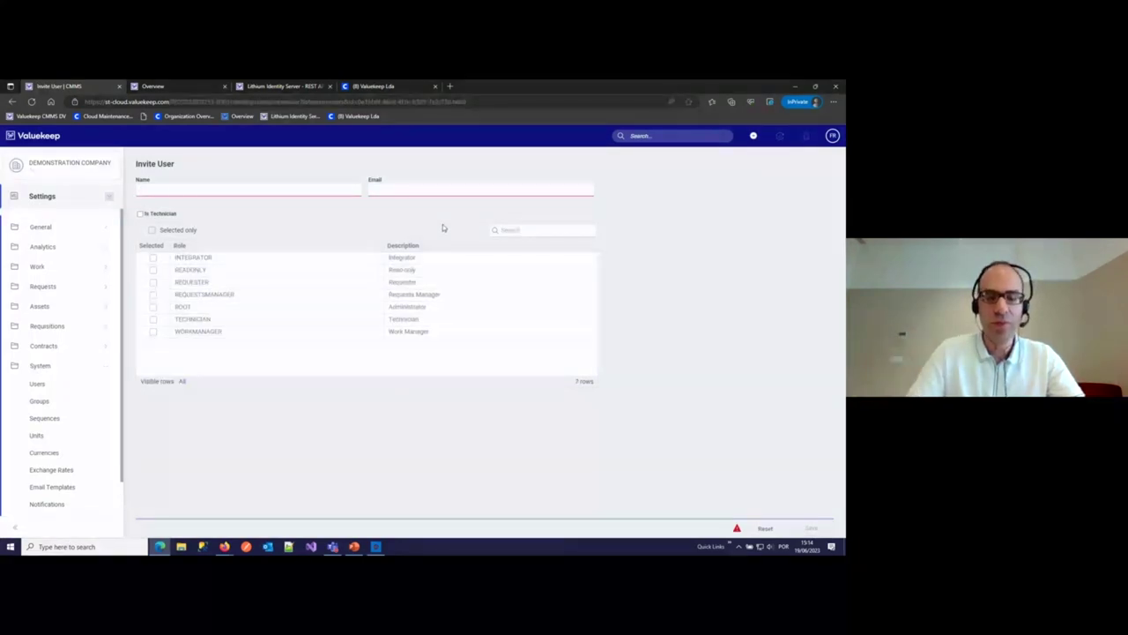
# - Enter the new user's name and e-mail and assign the TECHNICIAN and REQUESTER roles
pyautogui.write('Máriuel')
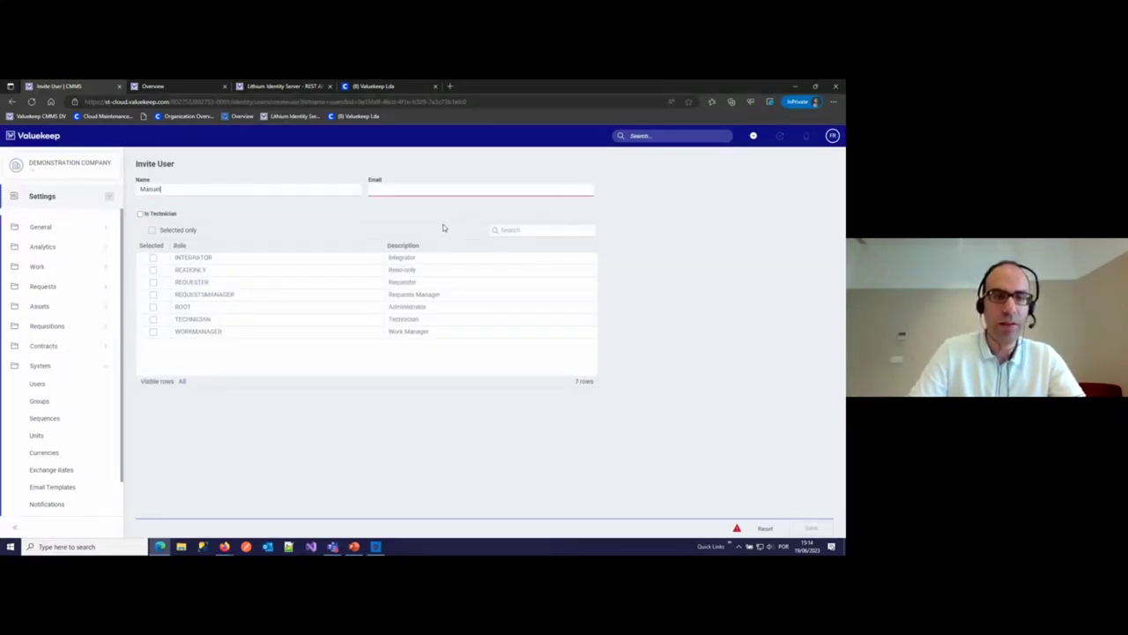
pyautogui.press('Tab')
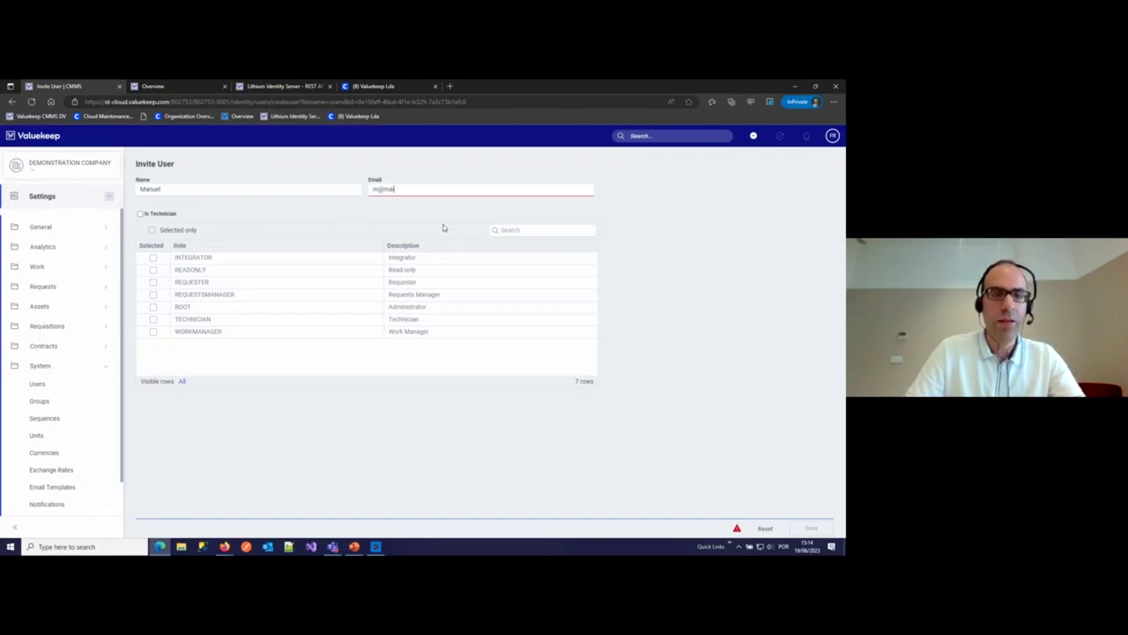
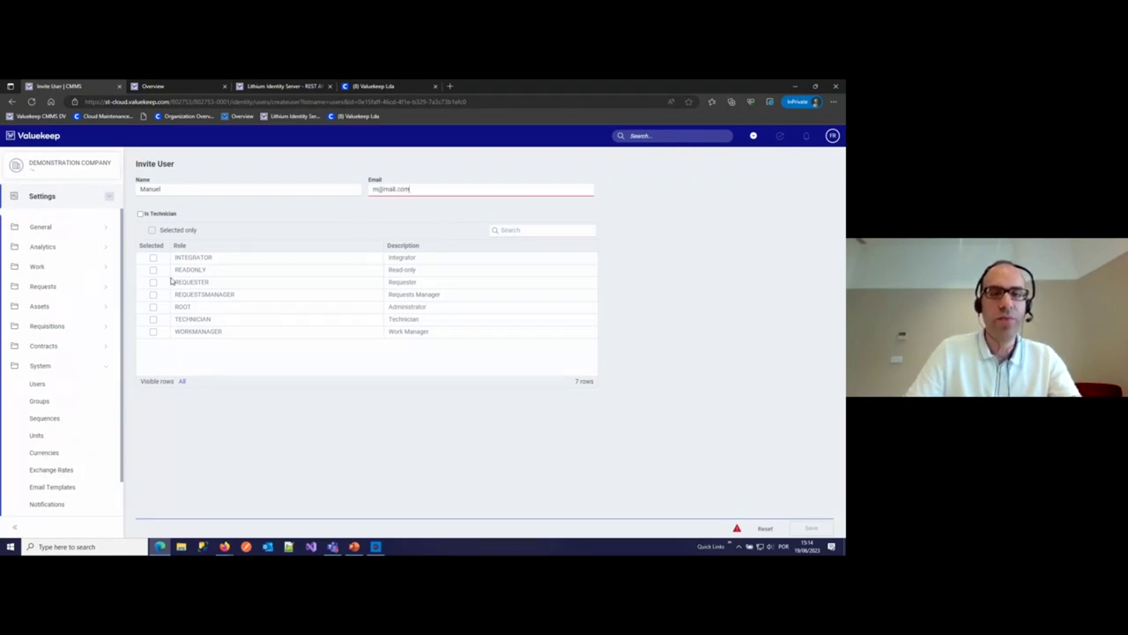
pyautogui.click(152, 320)
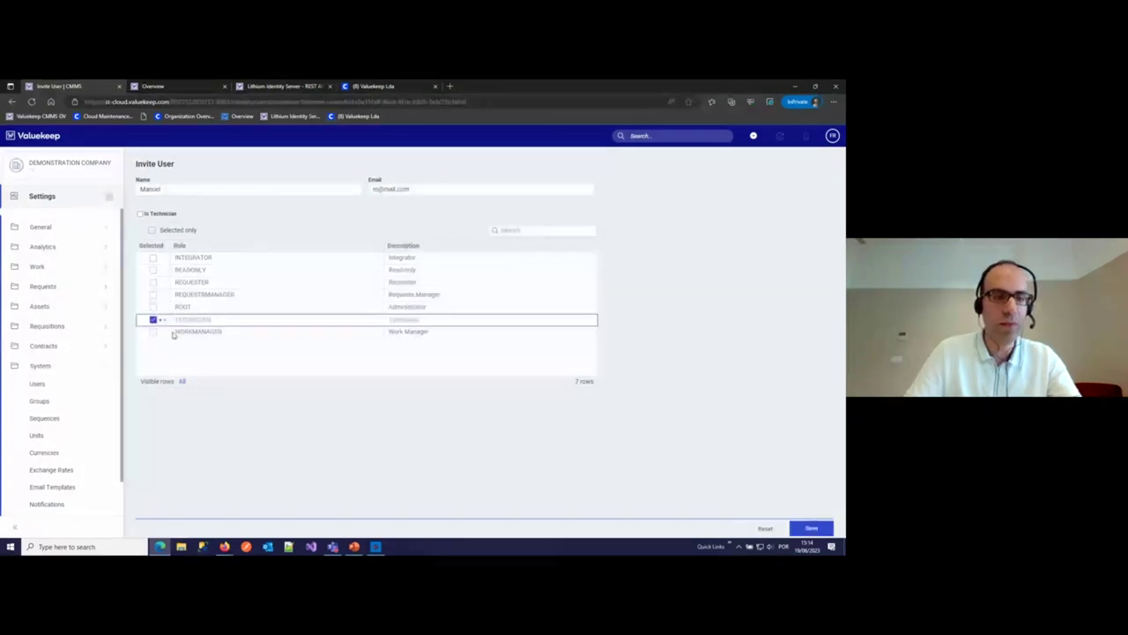
pyautogui.click(153, 283)
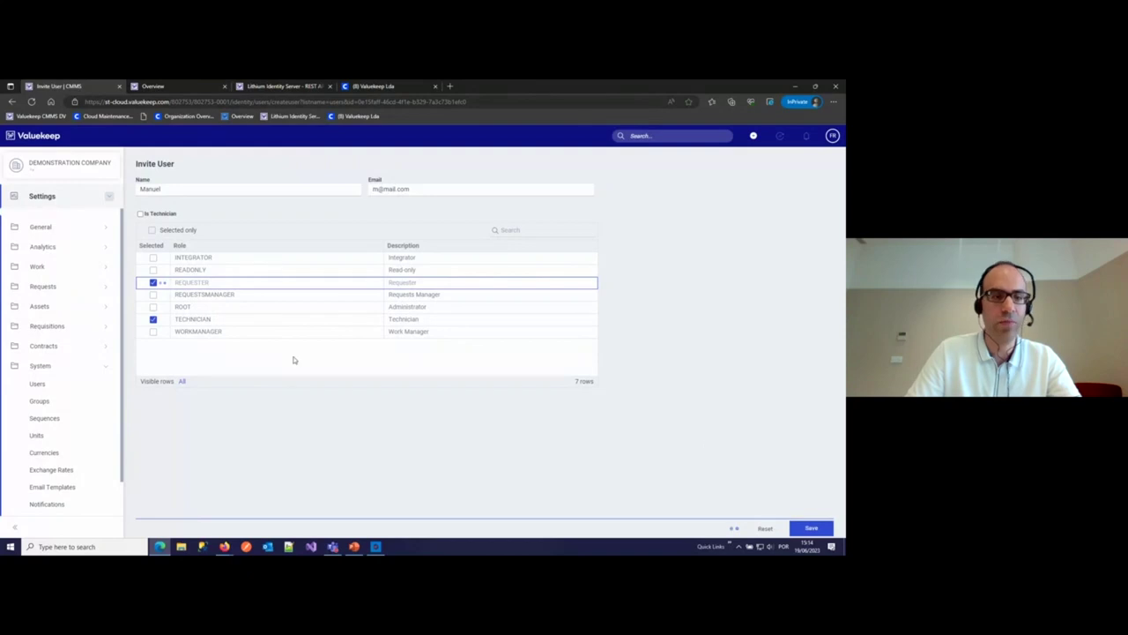
pyautogui.click(56, 403)
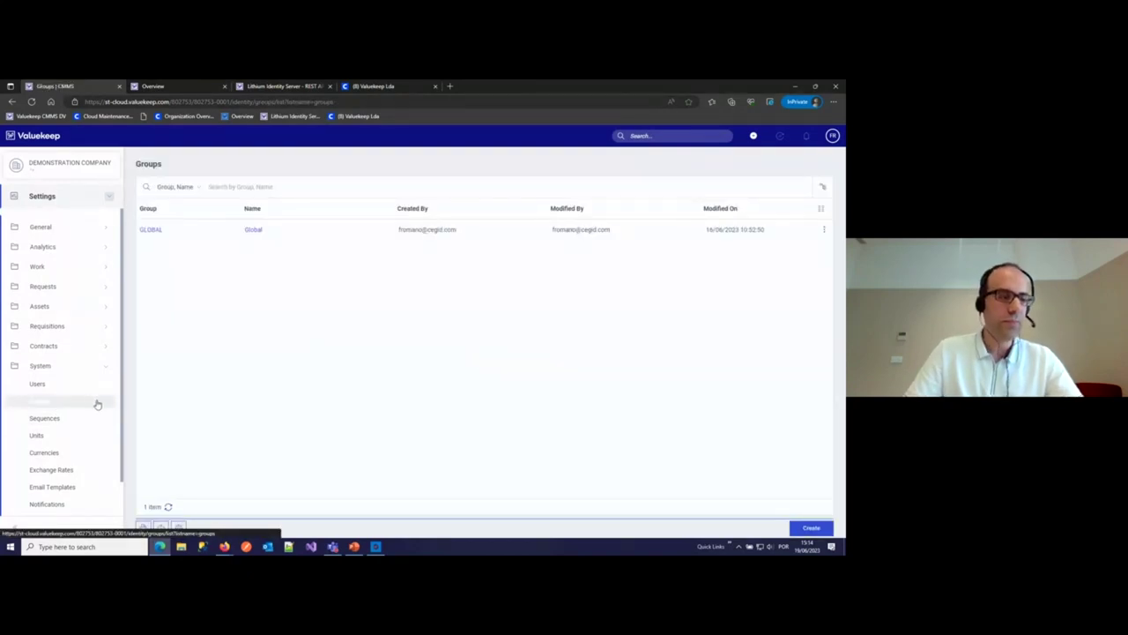
# - Create group G1 named 'Grupo 1', briefly searching its Users table for a user, then clearing it
pyautogui.click(810, 528)
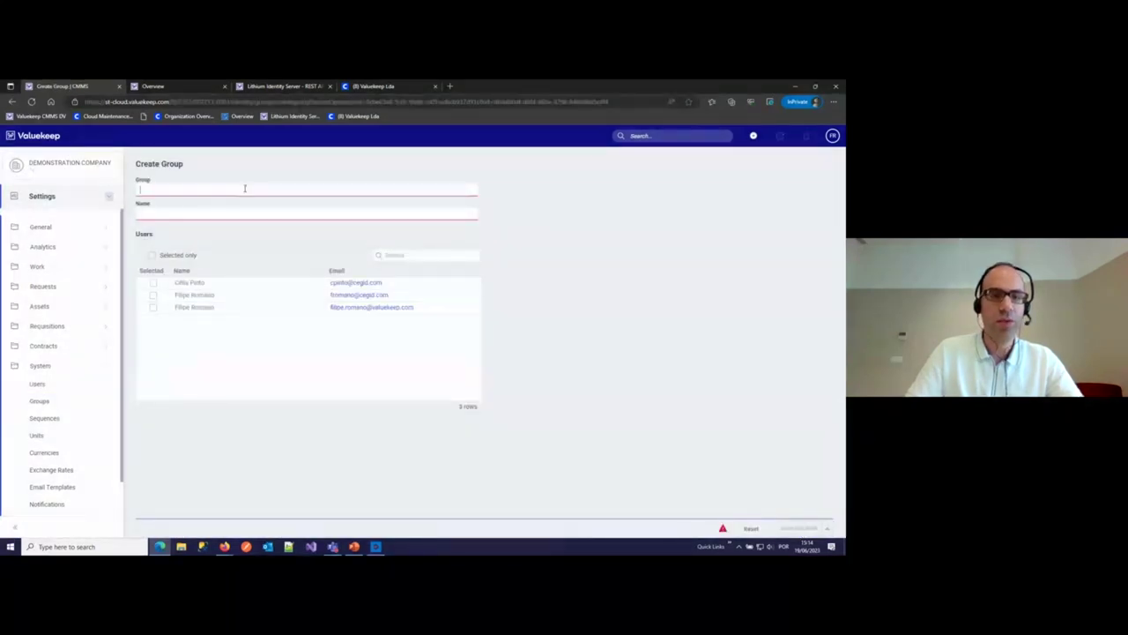
pyautogui.write('G1')
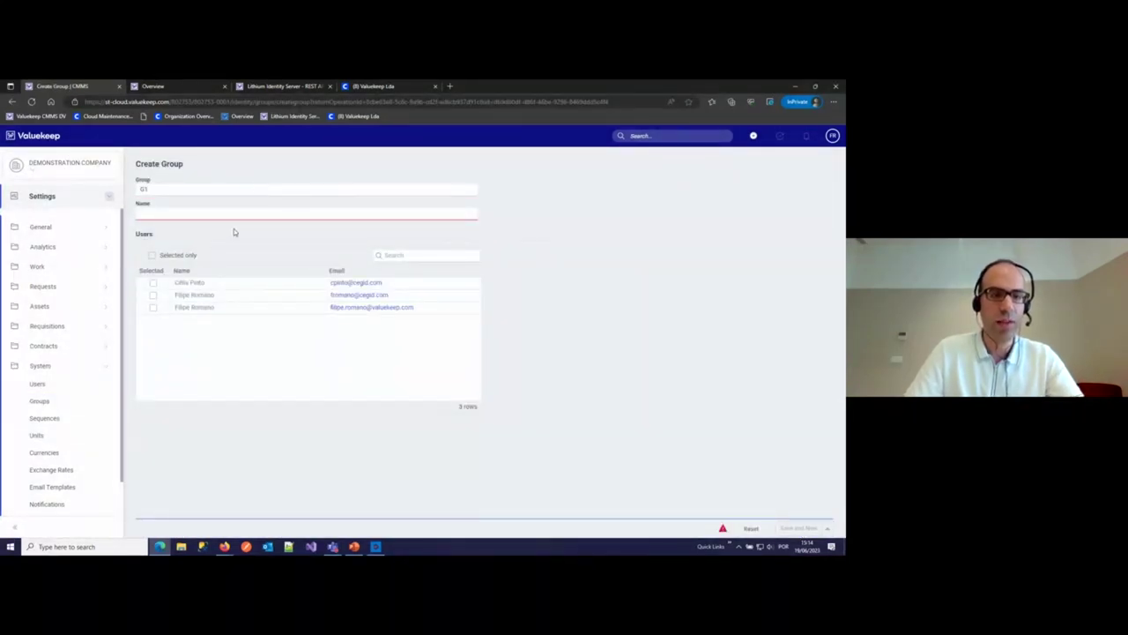
pyautogui.click(240, 213)
pyautogui.write('Grupo 1')
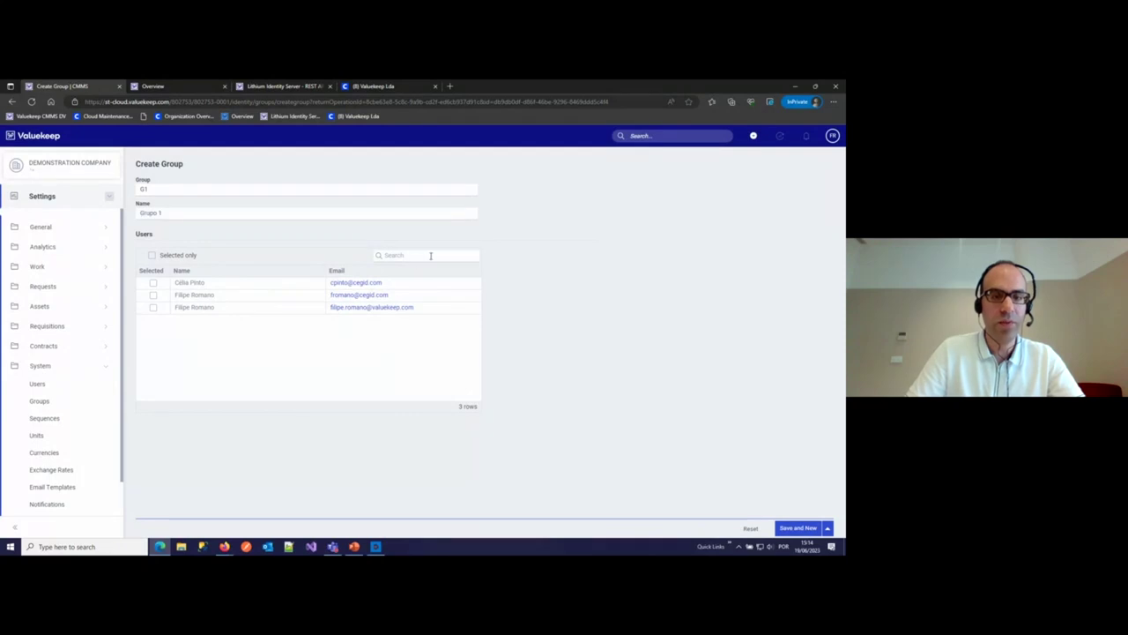
pyautogui.write('Filipe')
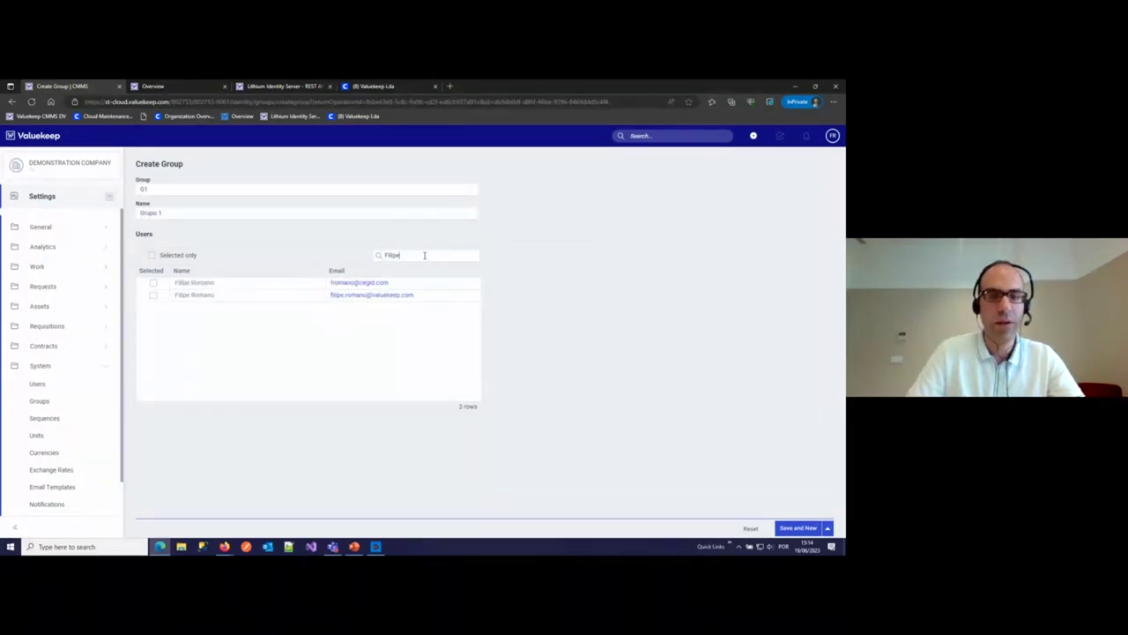
pyautogui.moveTo(424, 254); pyautogui.dragTo(345, 254)
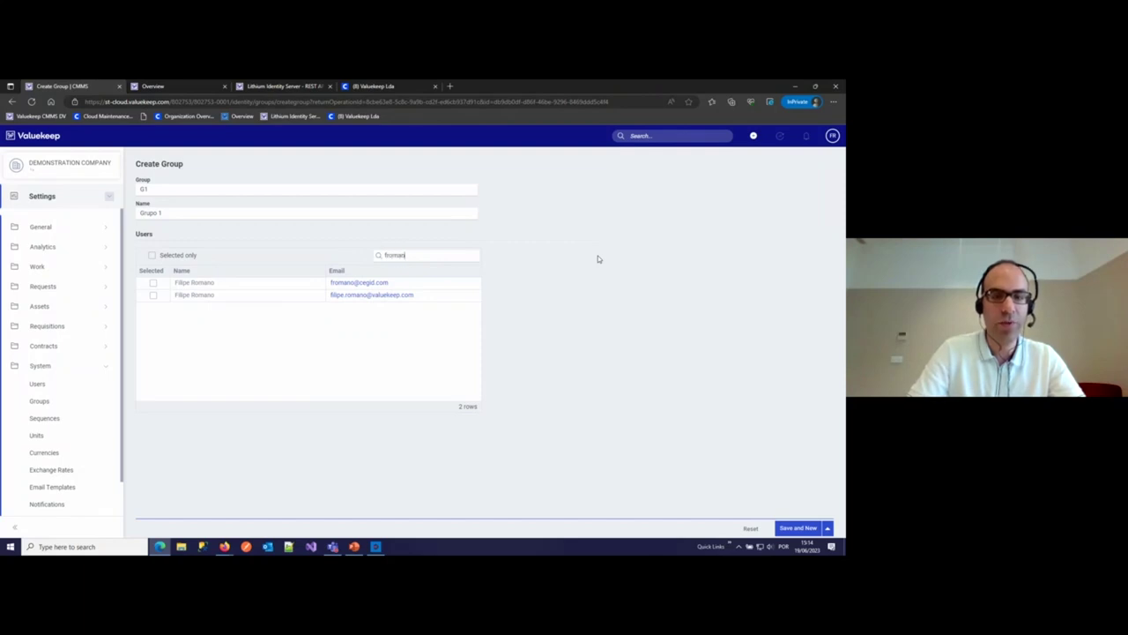
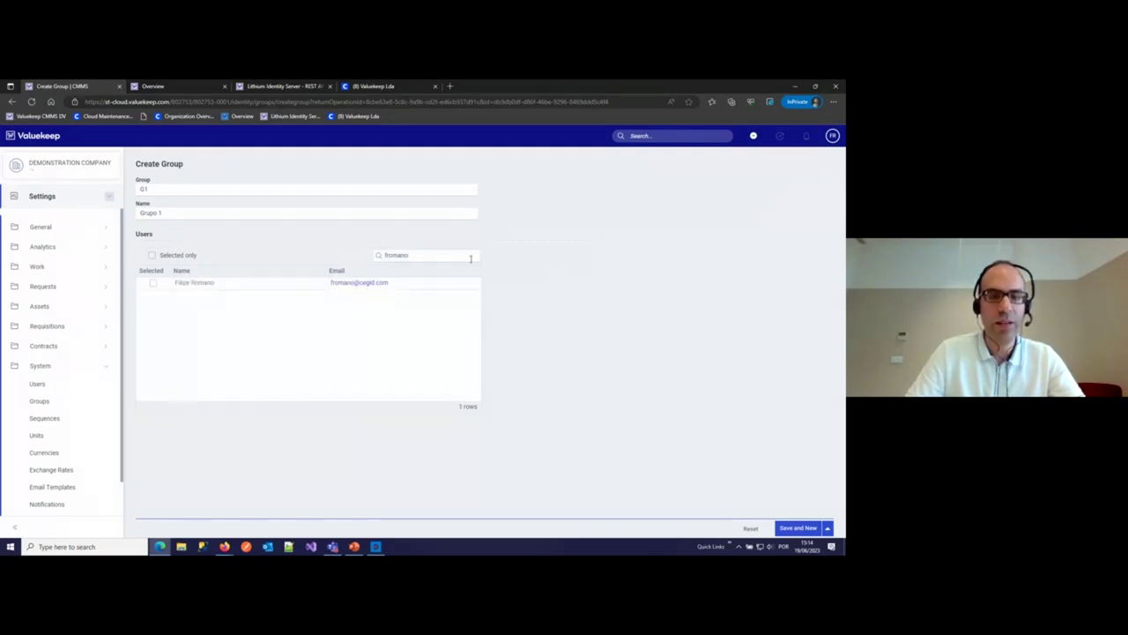
pyautogui.moveTo(470, 257); pyautogui.dragTo(378, 255)
pyautogui.press('BackSpace')
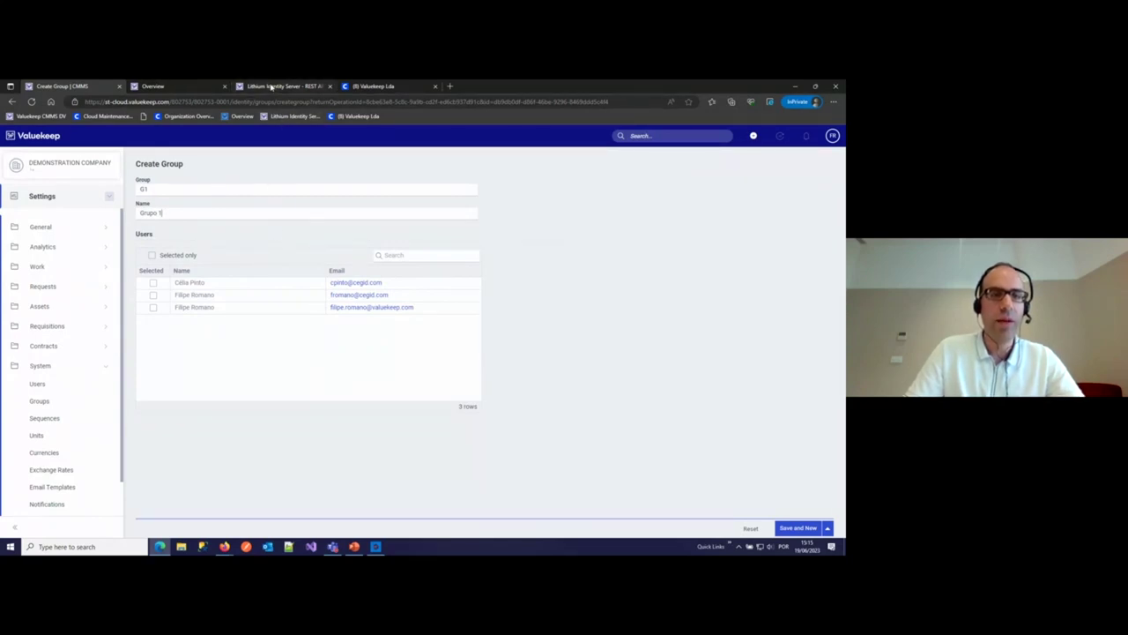
# - In the Identity Server API docs, scroll to Onboarding and expand POST /api/v7/onboarding/user
pyautogui.click(271, 87)
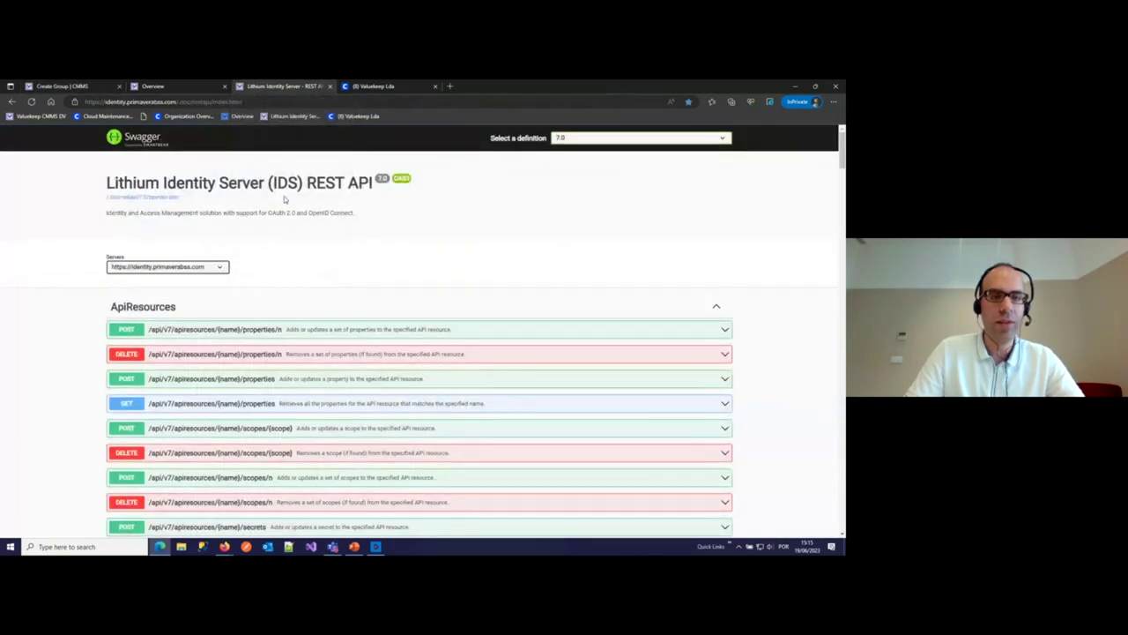
pyautogui.scroll(-3, 348, 267)
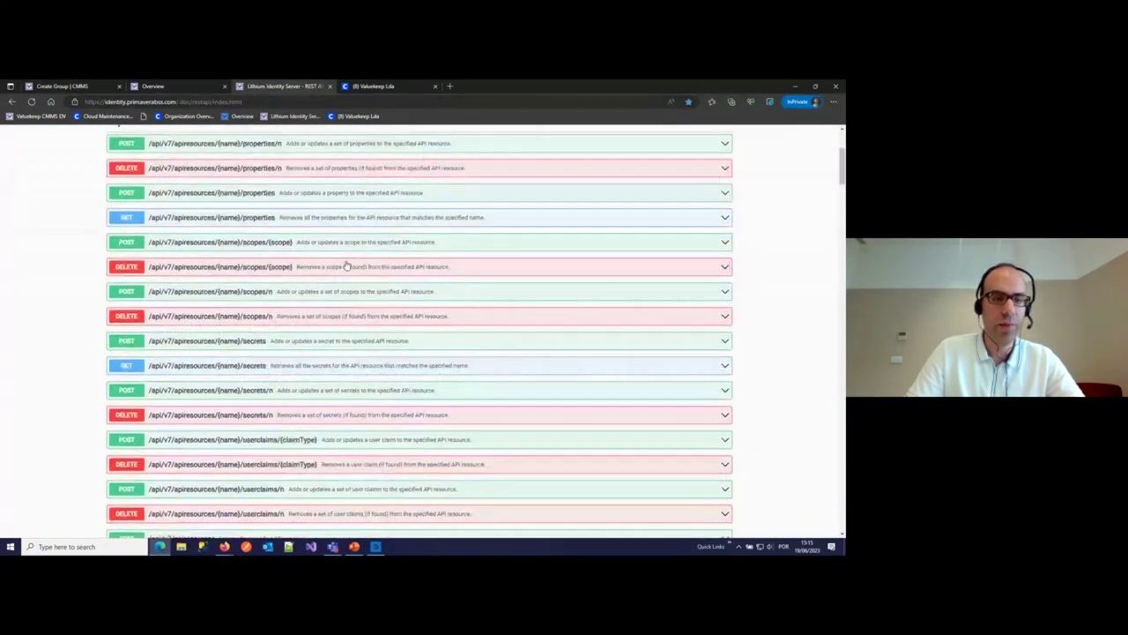
pyautogui.scroll(-5, 347, 266)
pyautogui.scroll(-3, 345, 262)
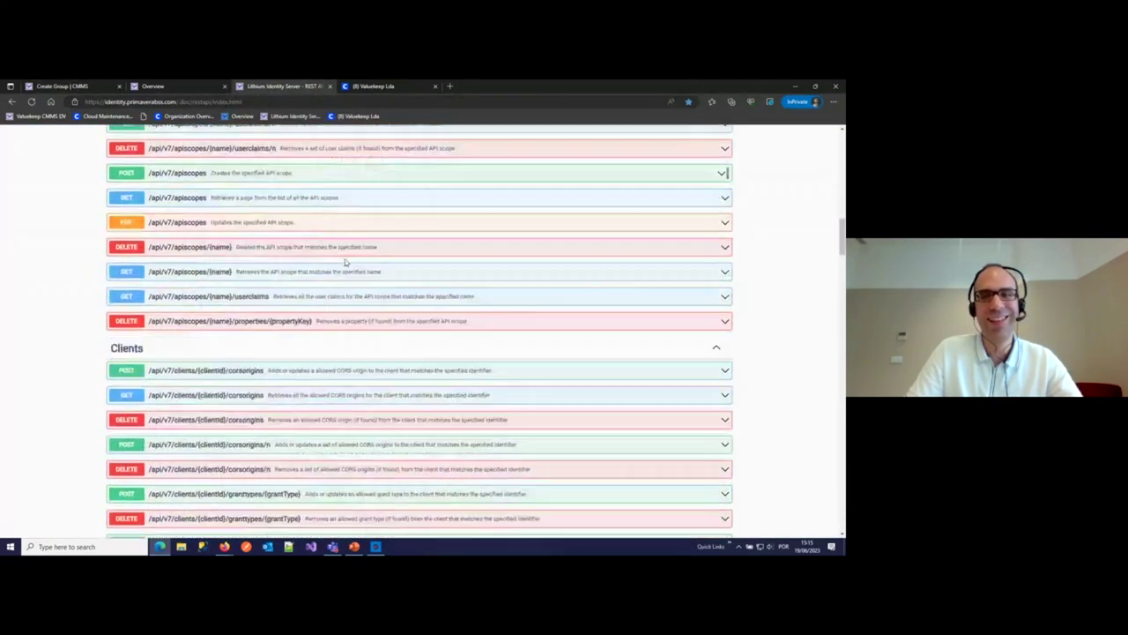
pyautogui.scroll(-15, 346, 262)
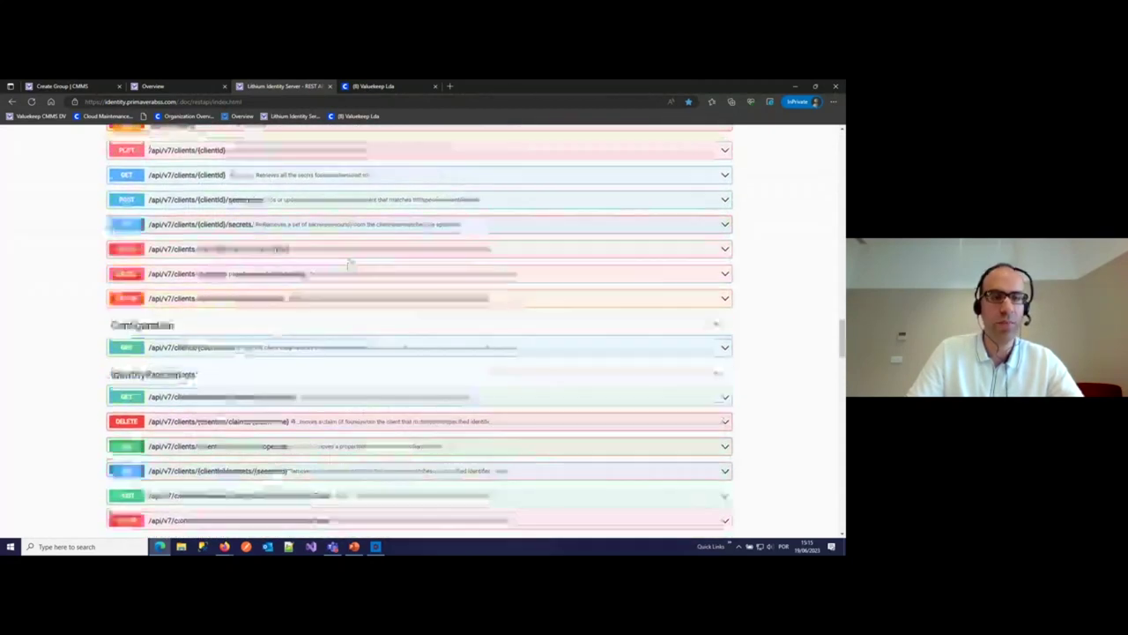
pyautogui.scroll(-5, 347, 263)
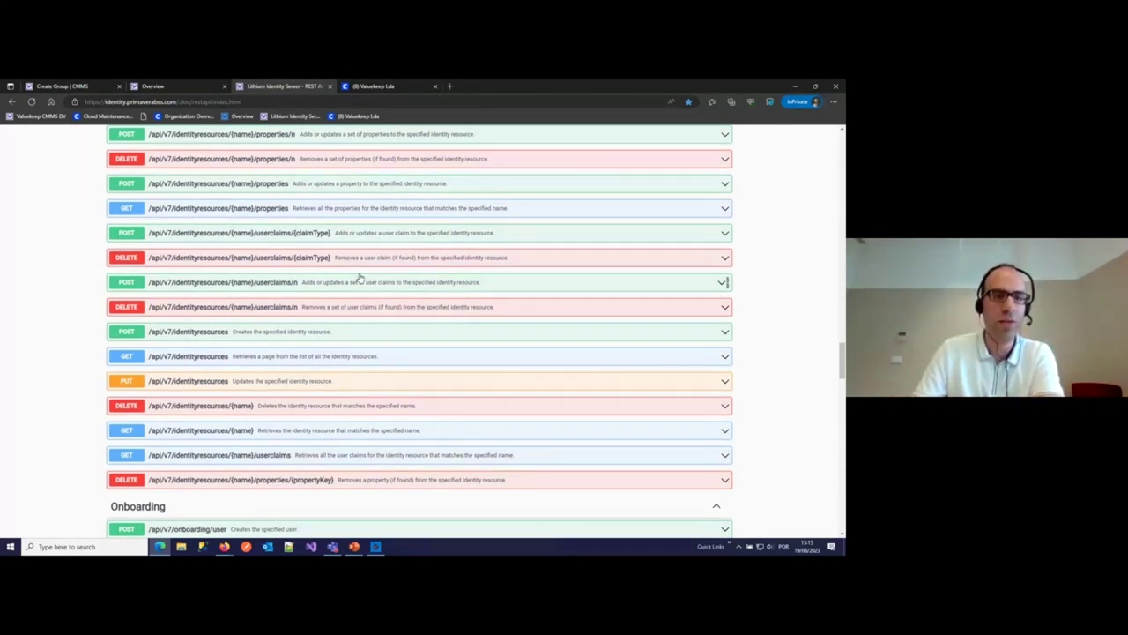
pyautogui.scroll(-3, 360, 279)
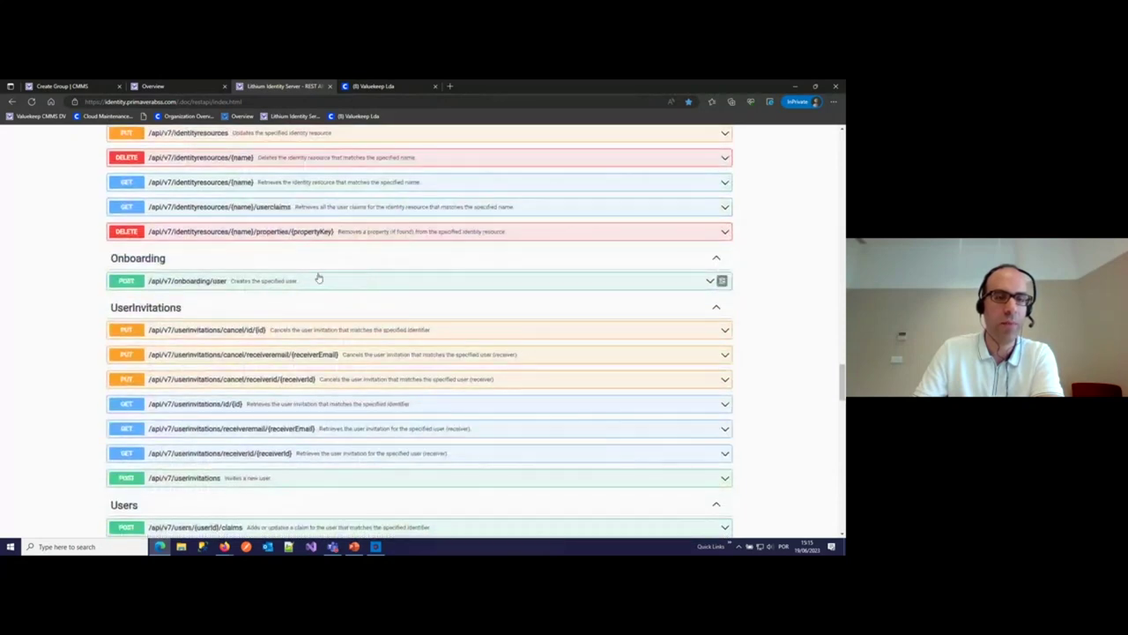
pyautogui.click(248, 283)
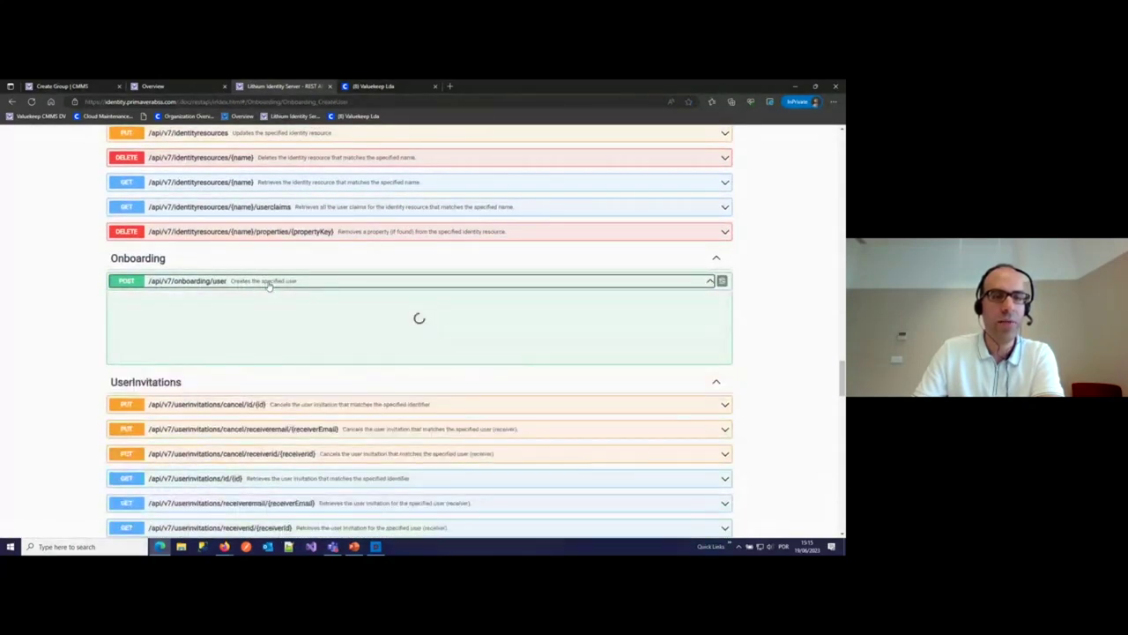
# - Highlight the provider field in the create-user example, then present the Users and Groups slide
pyautogui.scroll(-2, 282, 280)
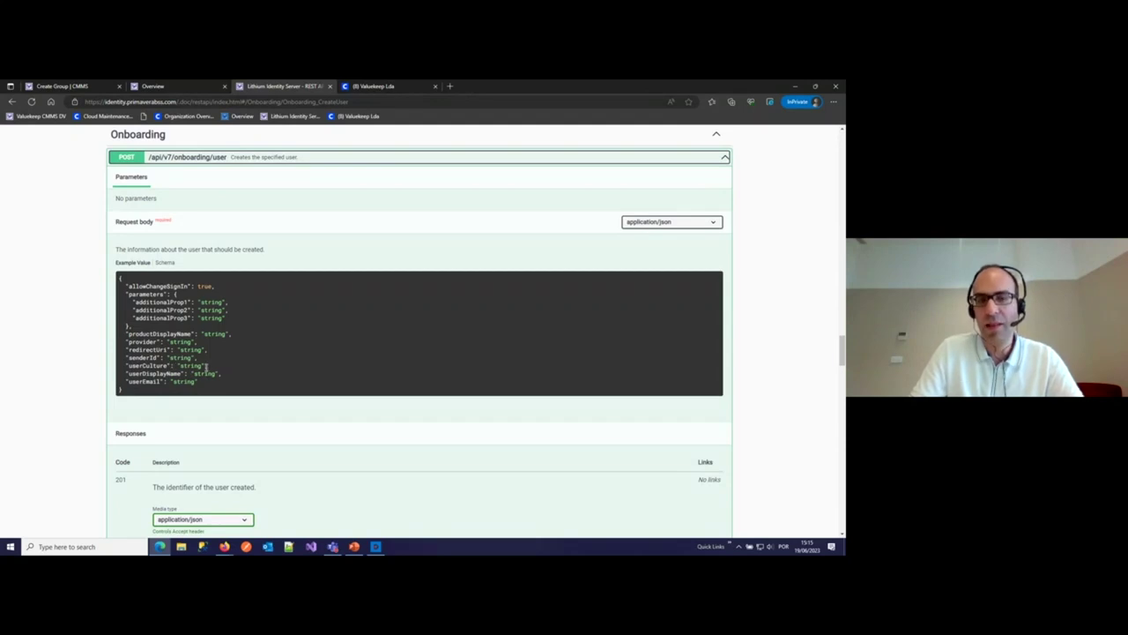
pyautogui.doubleClick(141, 342)
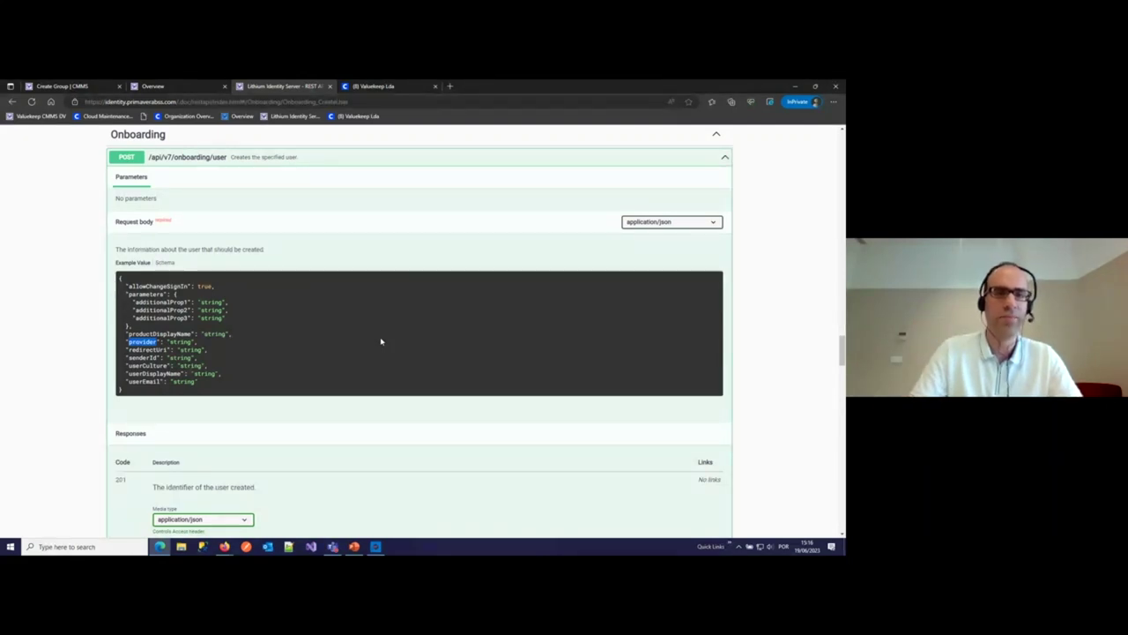
pyautogui.click(352, 548)
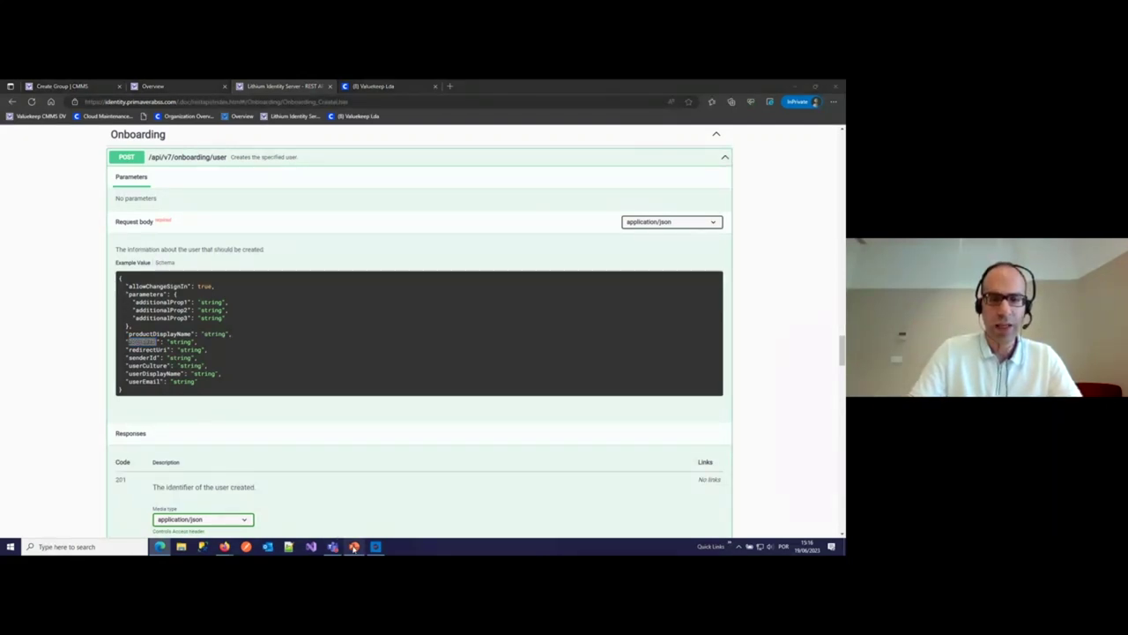
pyautogui.click(748, 534)
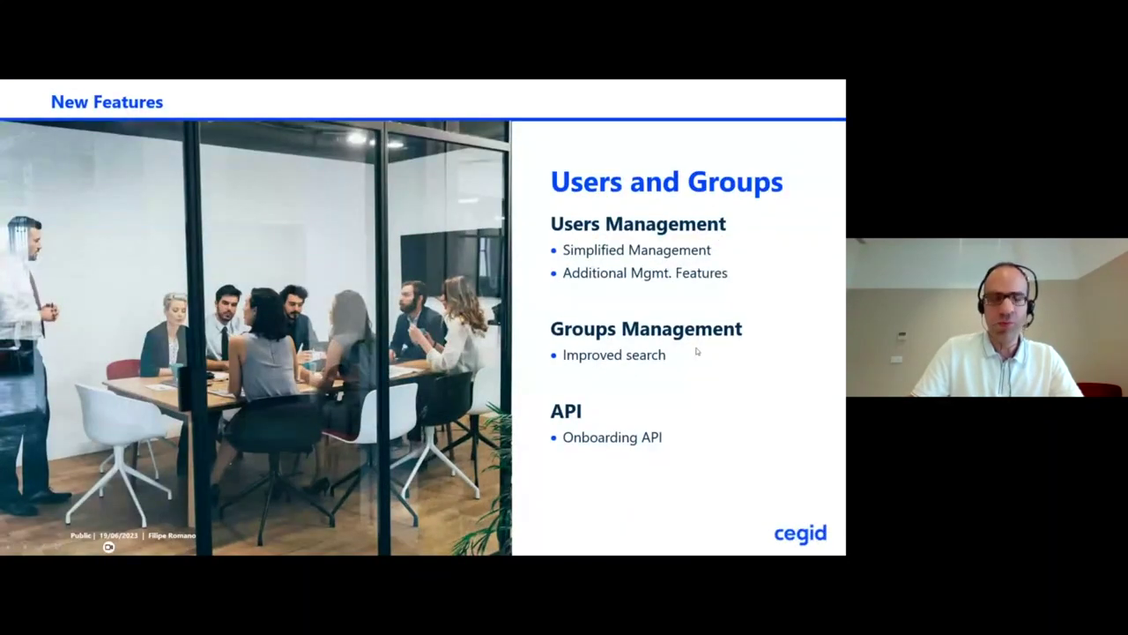
# - Advance to the View/Edit Records slide on attachment indicators, then exit the slide show
pyautogui.press('Right')
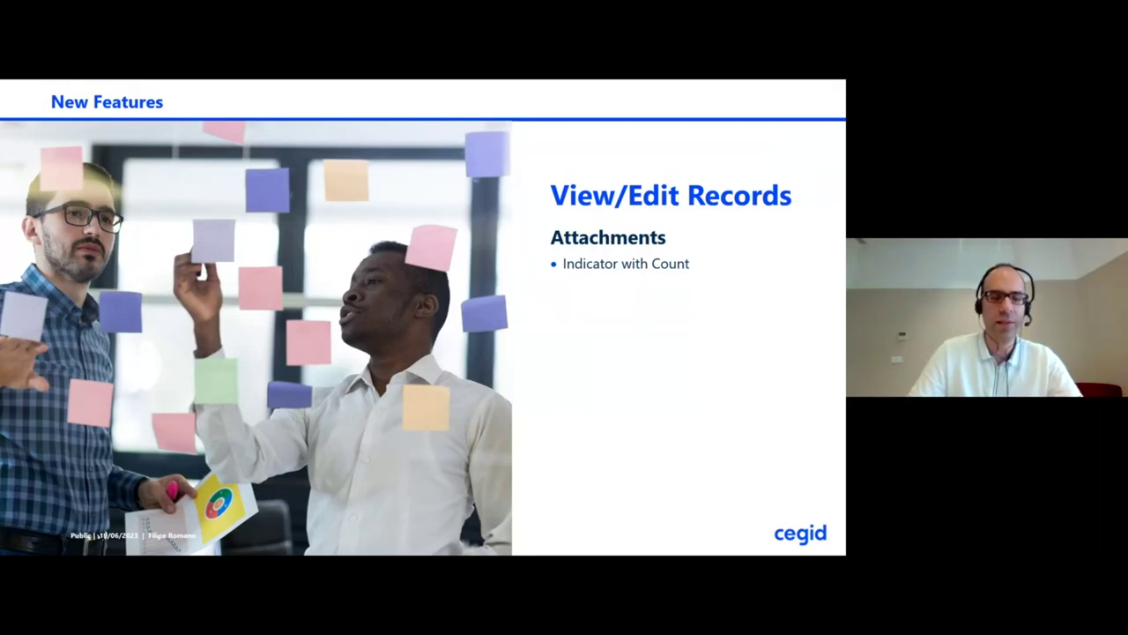
pyautogui.press('Escape')
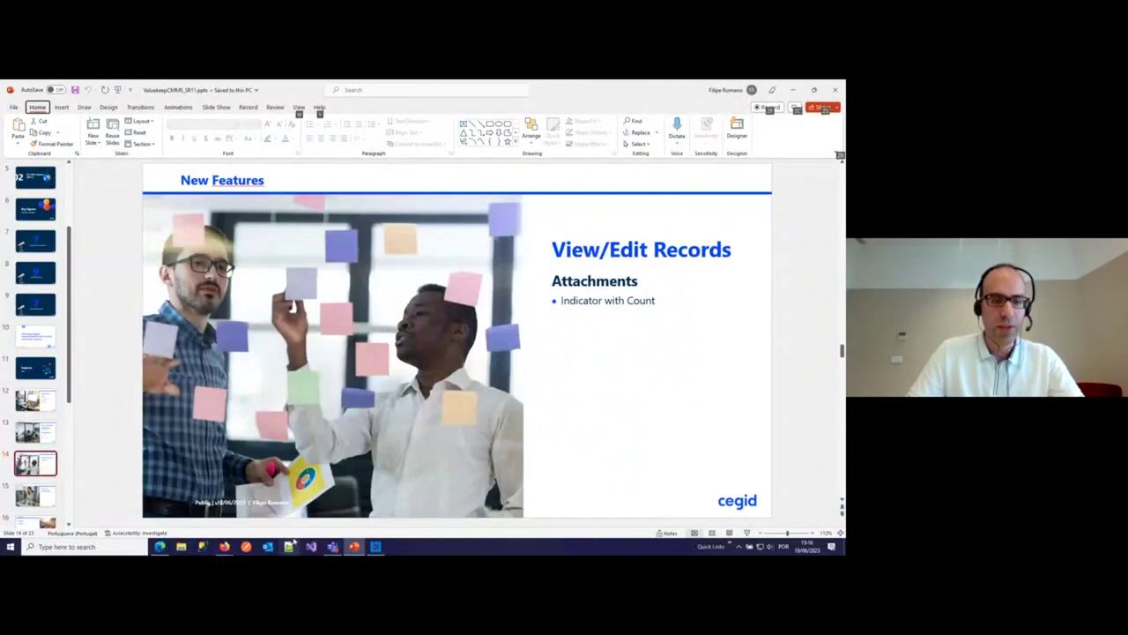
pyautogui.click(160, 547)
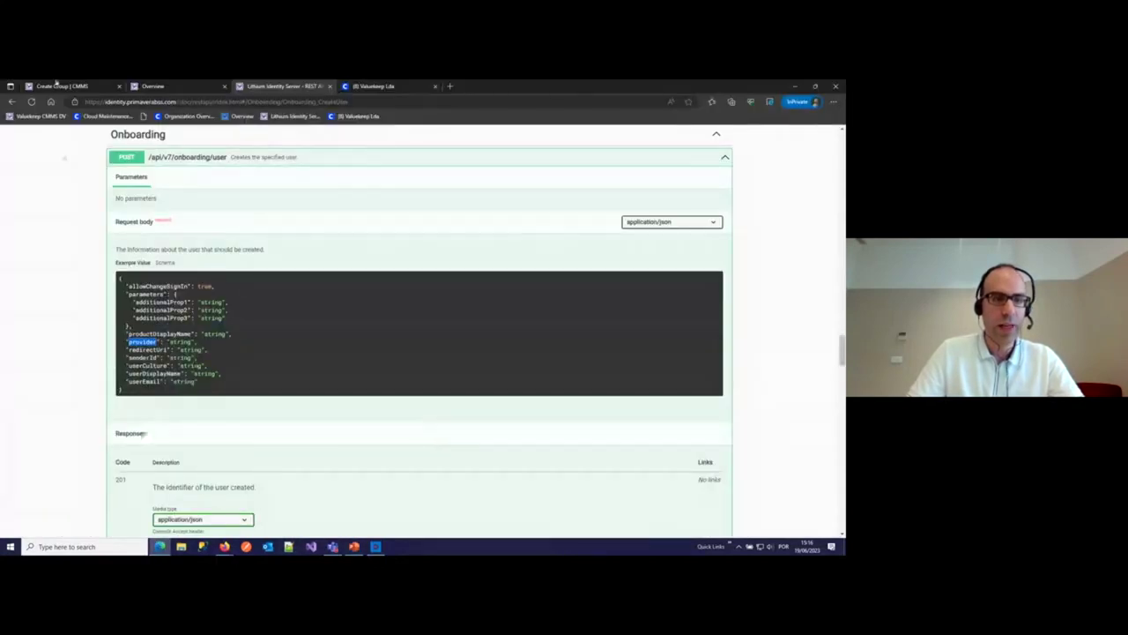
pyautogui.click(57, 85)
pyautogui.click(39, 198)
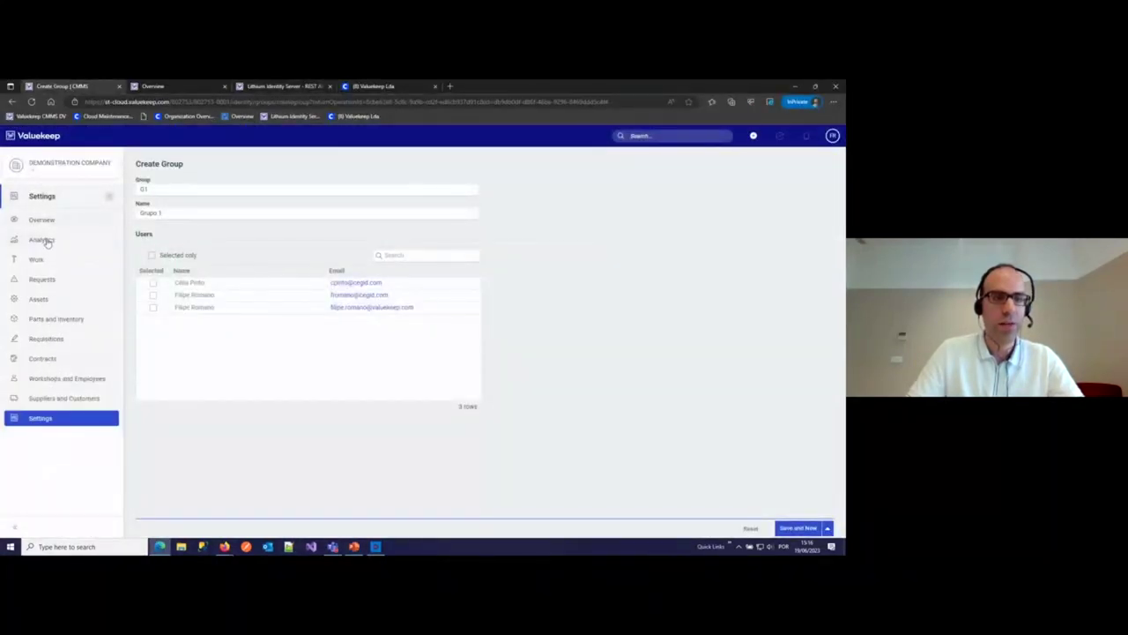
pyautogui.click(36, 259)
pyautogui.click(68, 228)
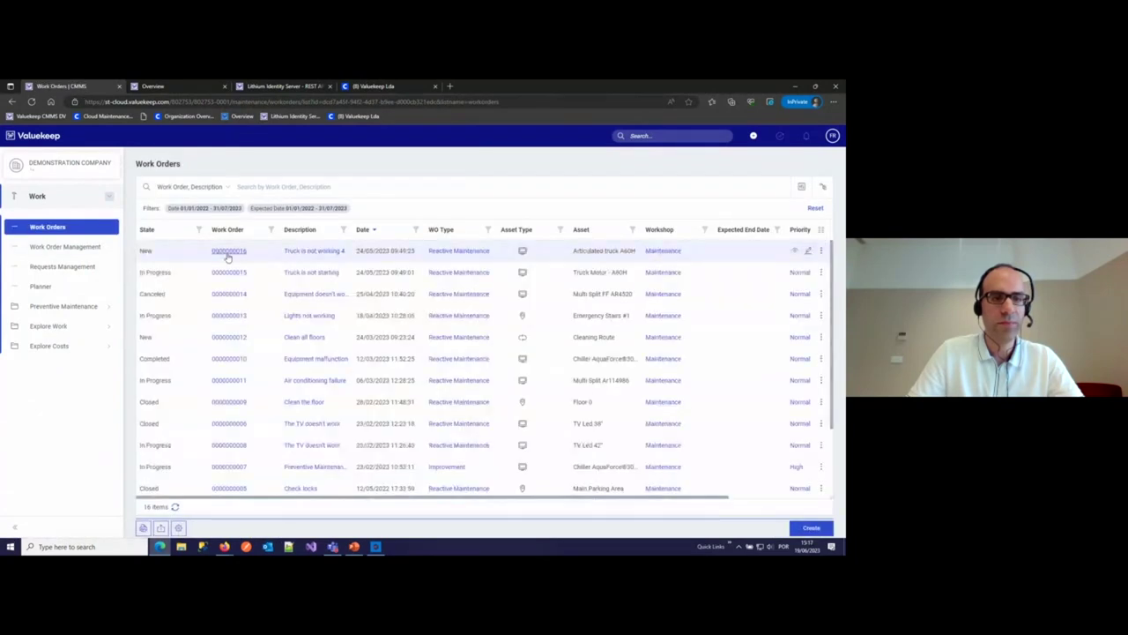
pyautogui.click(227, 252)
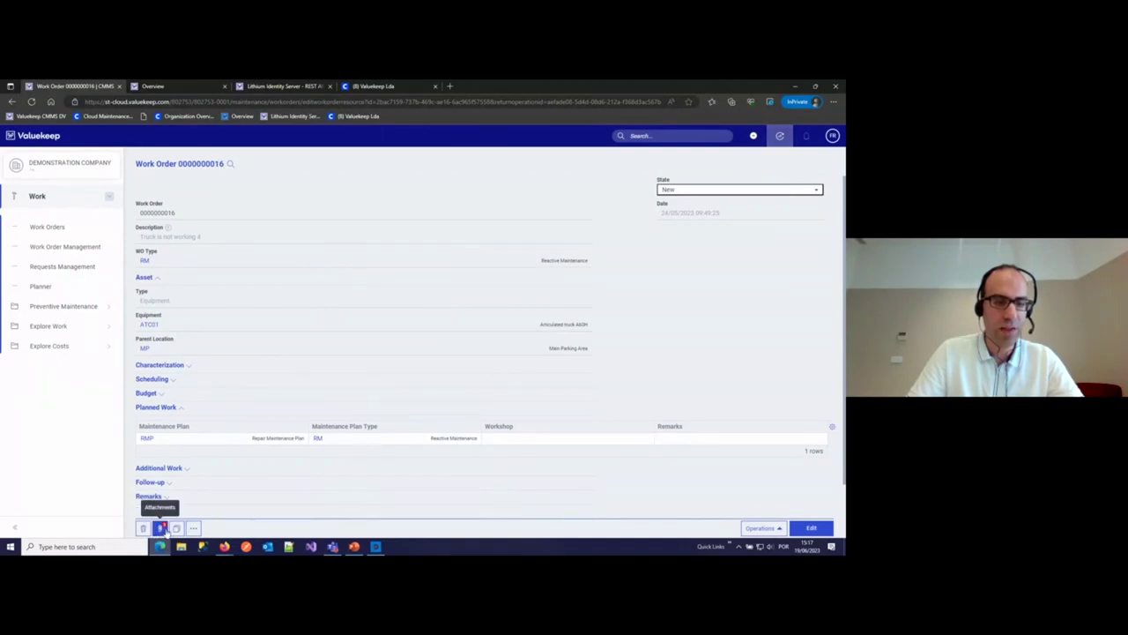
pyautogui.click(163, 528)
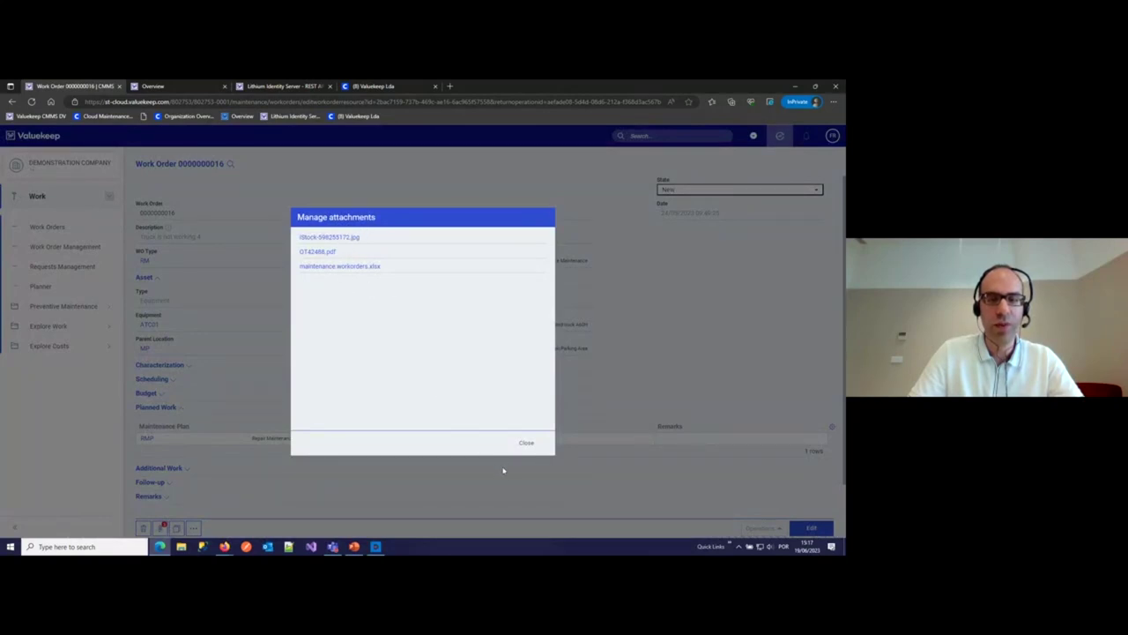
pyautogui.click(525, 443)
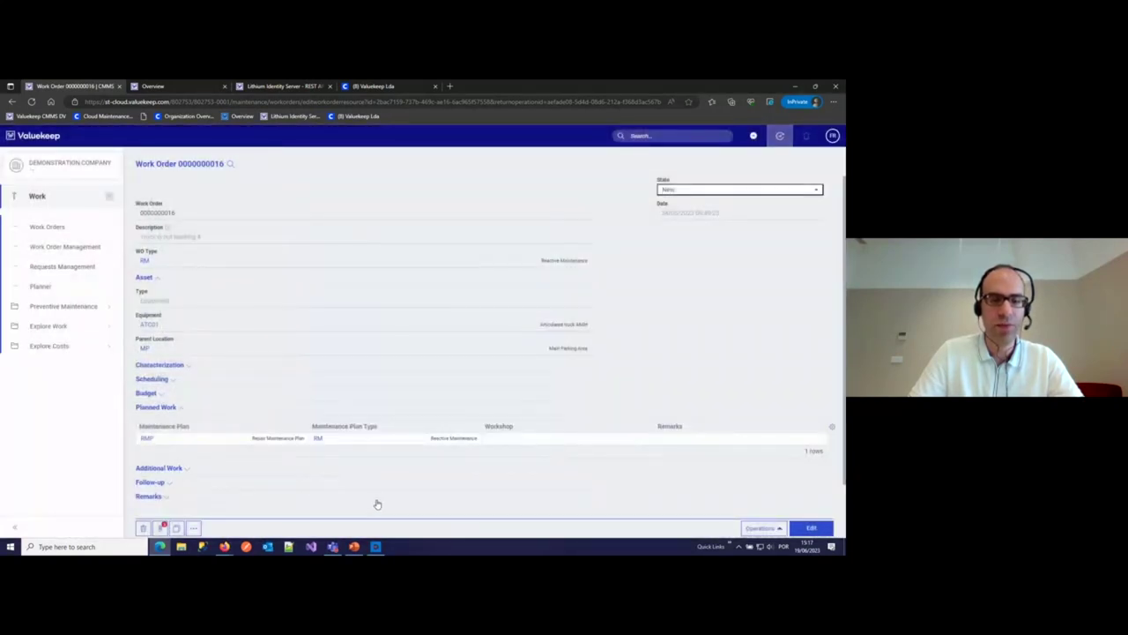
pyautogui.click(355, 547)
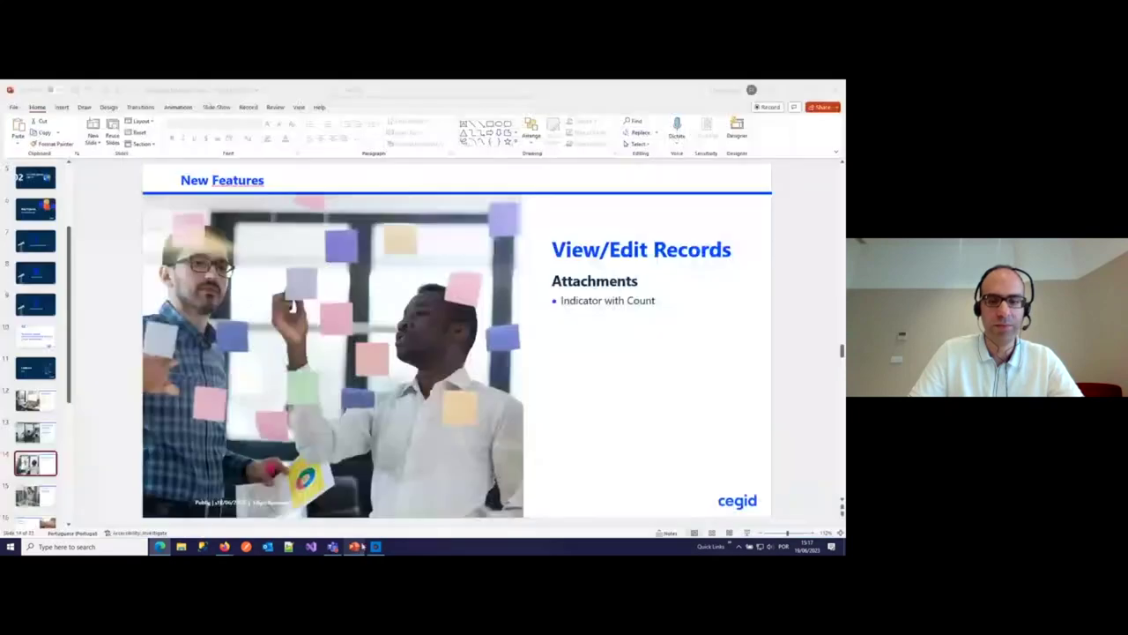
# - Present the Requests remarks templates slide, then return to the Valuekeep work order
pyautogui.click(748, 534)
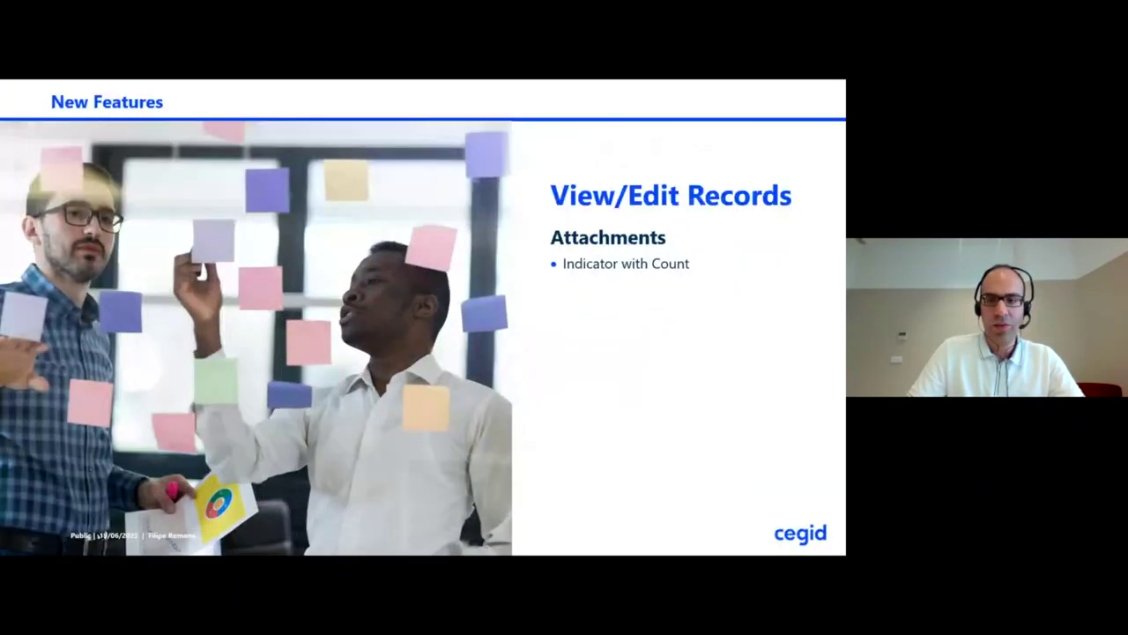
pyautogui.press('Right')
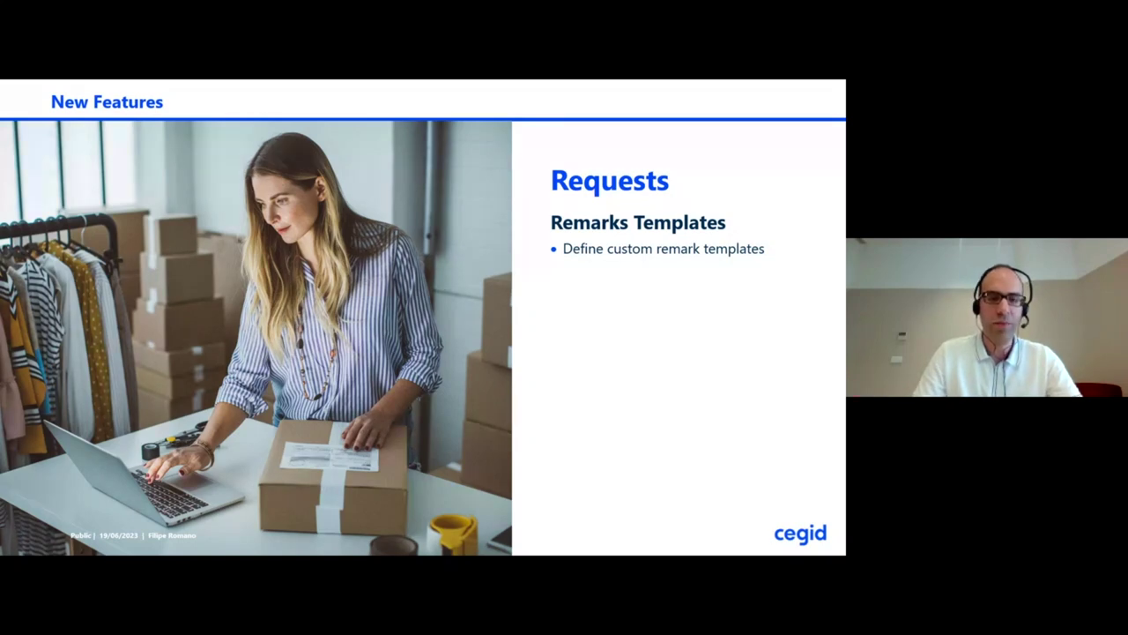
pyautogui.press('Escape')
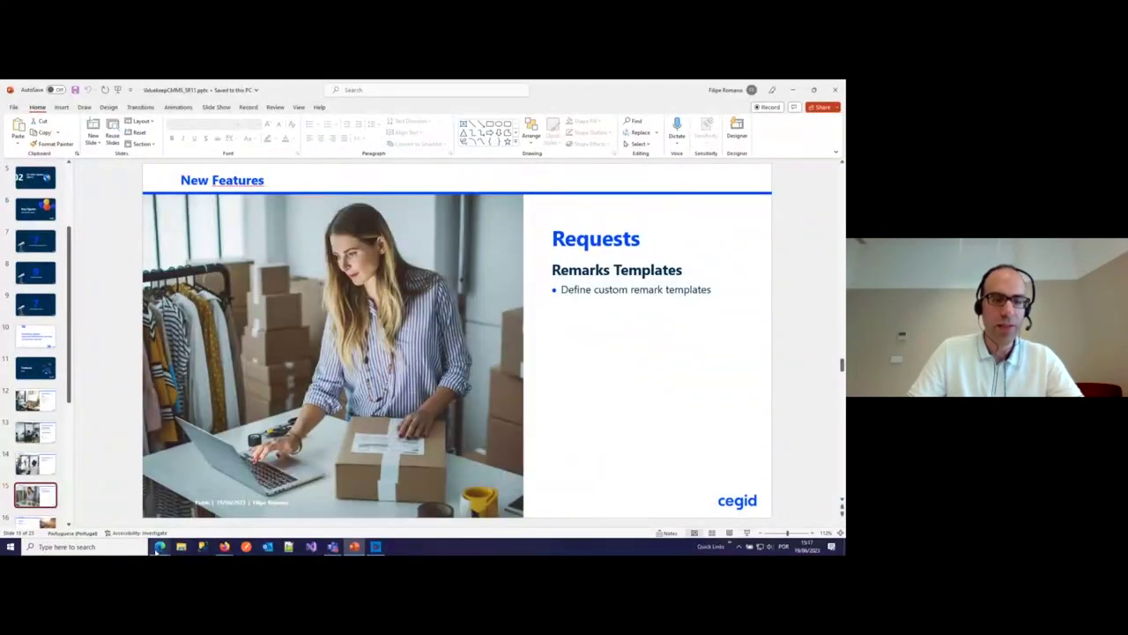
pyautogui.click(160, 546)
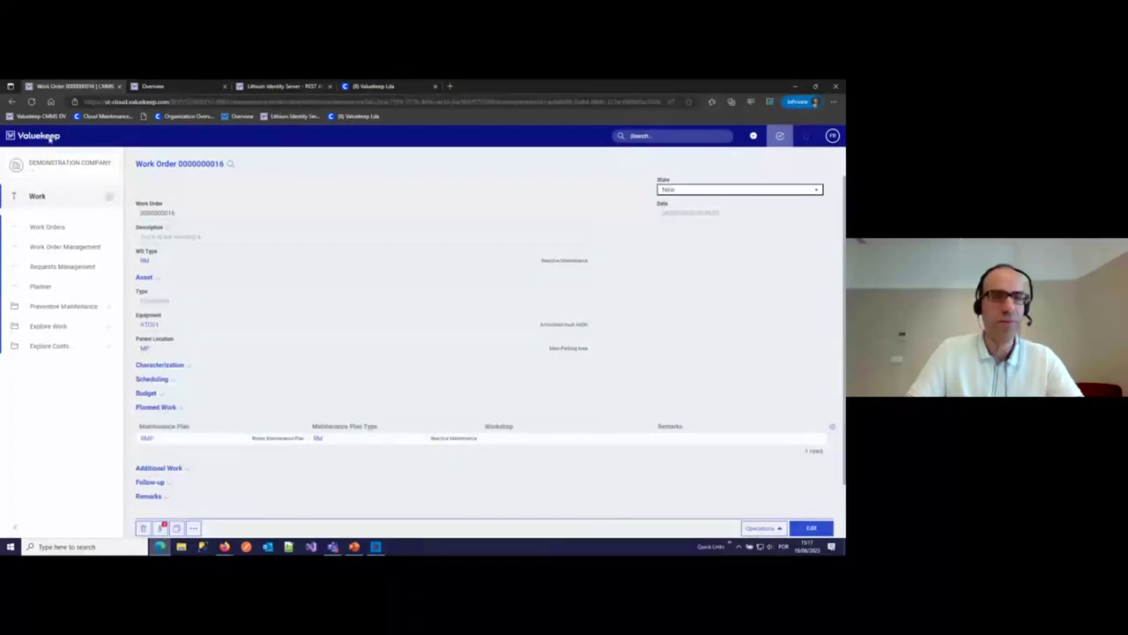
# - From the overview dashboard, start creating a new request
pyautogui.click(55, 137)
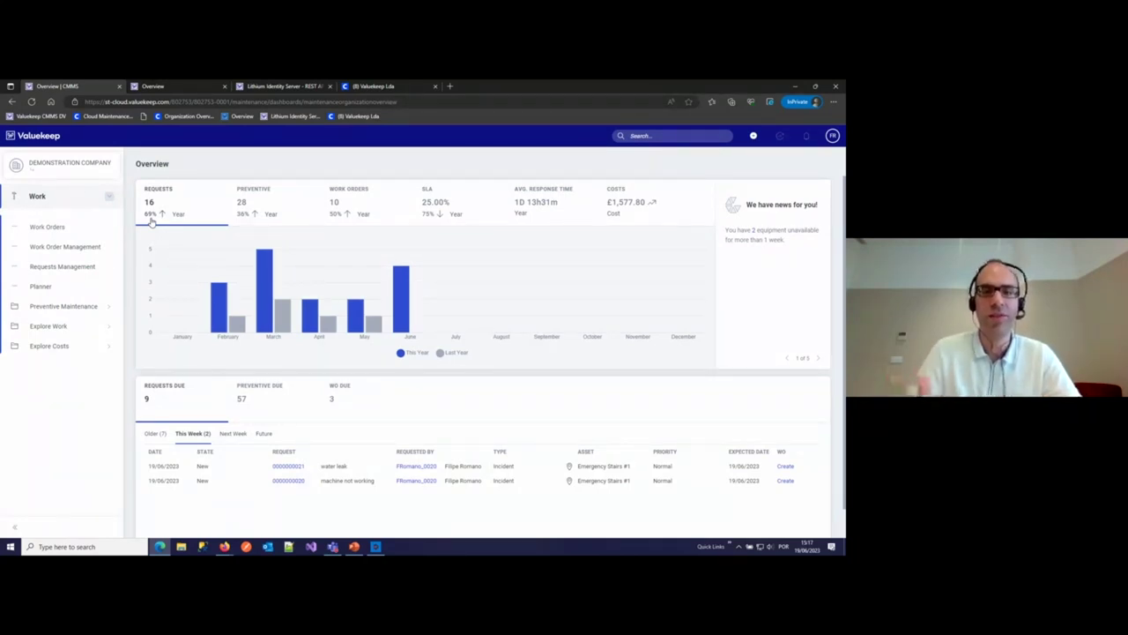
pyautogui.click(151, 222)
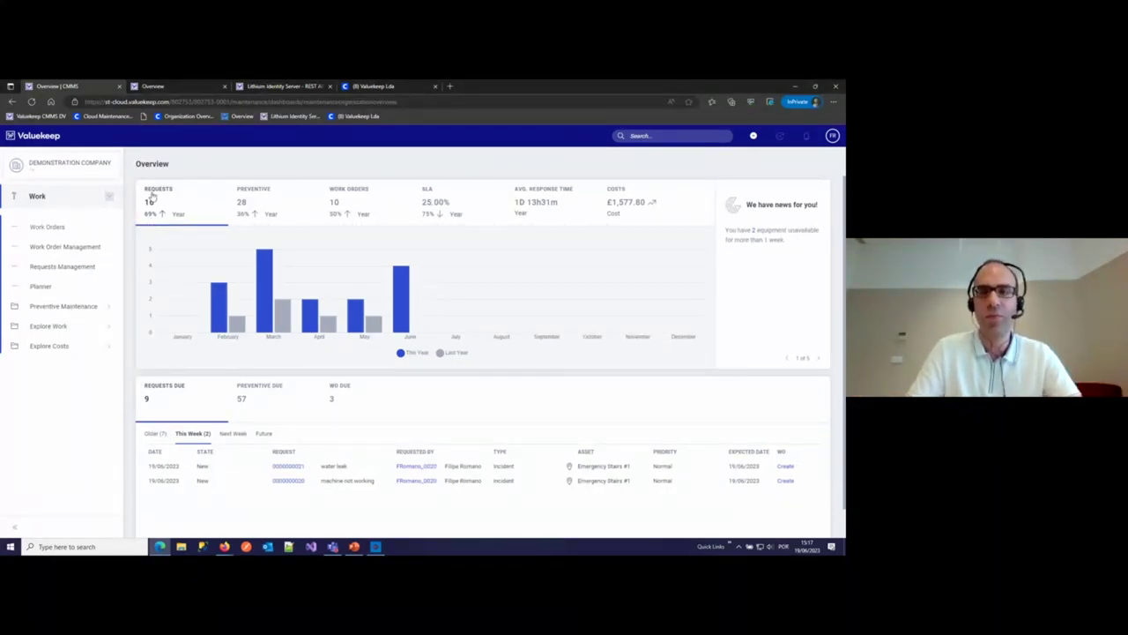
pyautogui.click(752, 135)
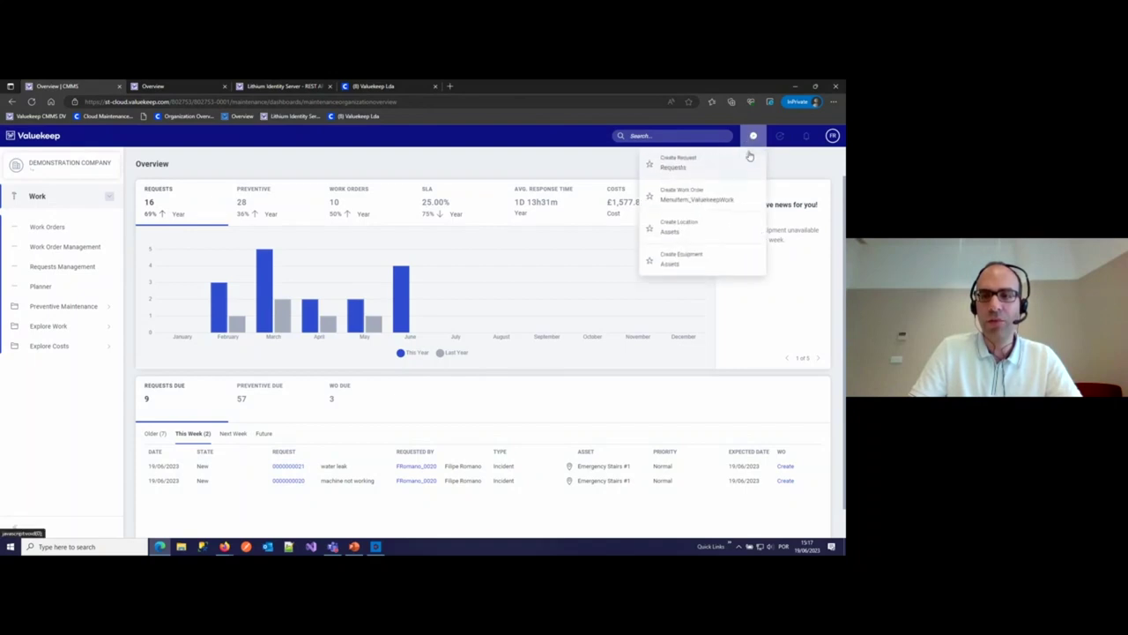
pyautogui.click(703, 169)
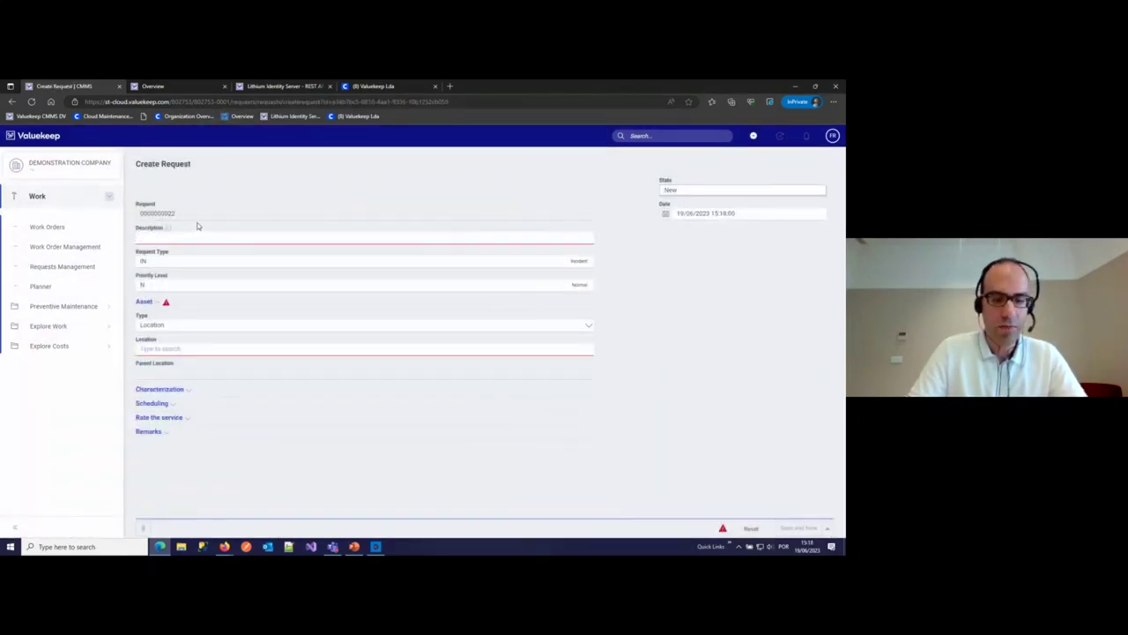
# - Describe it as 'water leak' at location Main Parking Area, expand Remarks, and open request type IN
pyautogui.write('water')
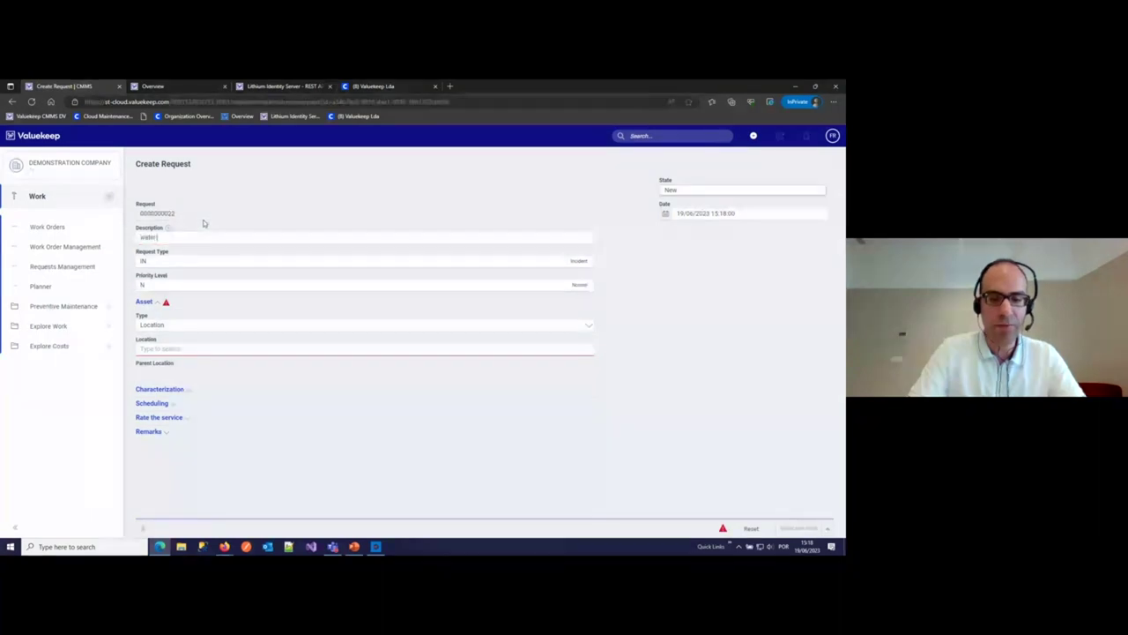
pyautogui.write(' leak')
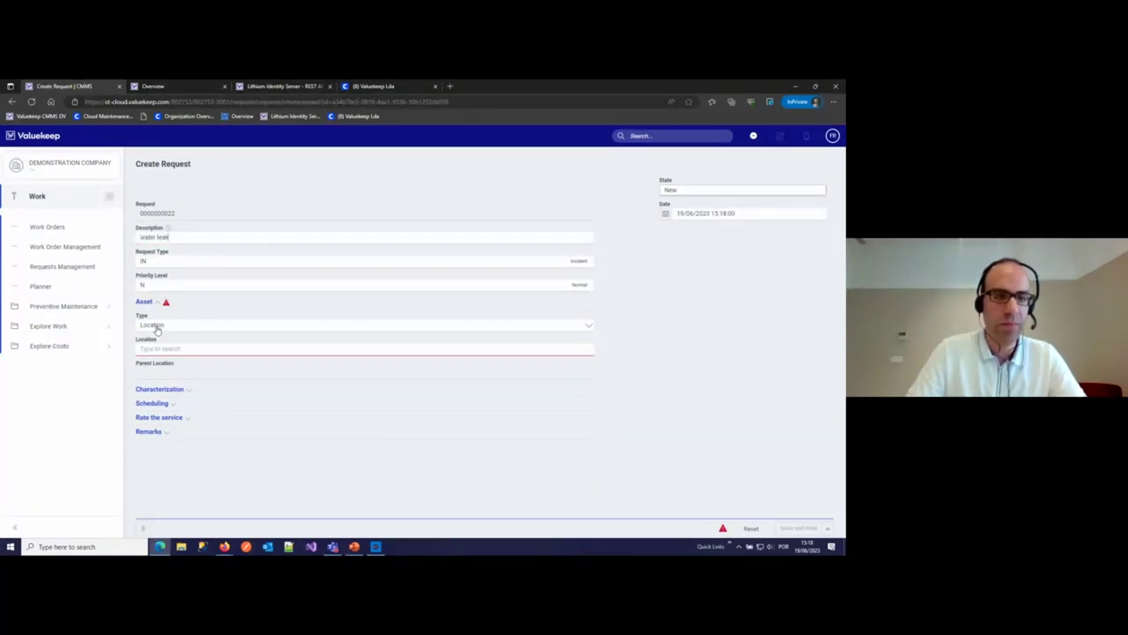
pyautogui.click(157, 329)
pyautogui.click(162, 341)
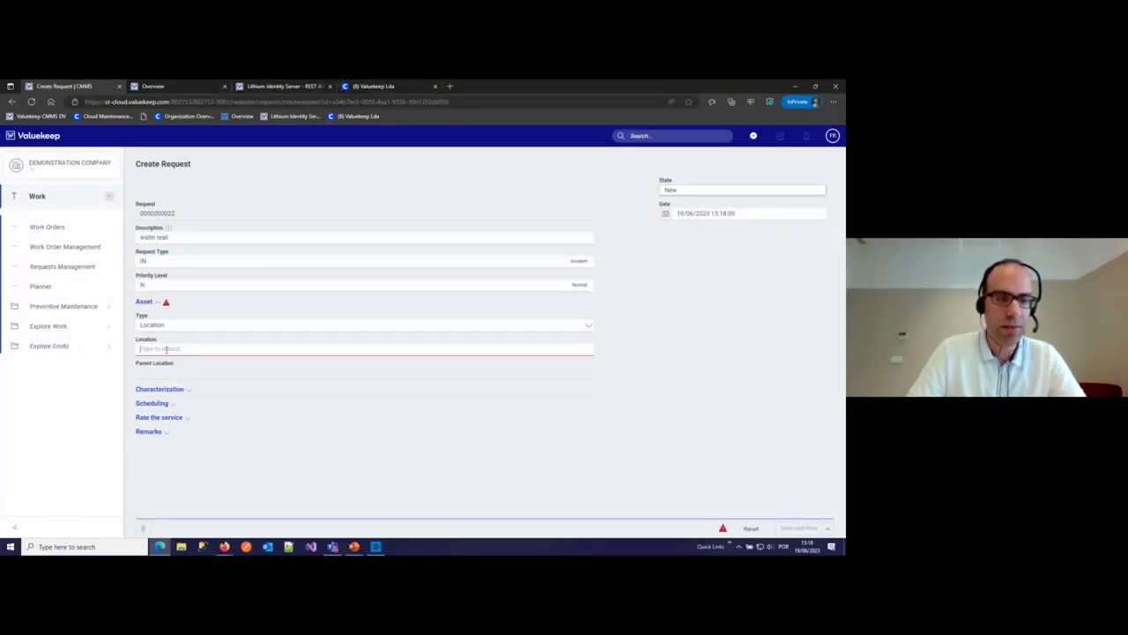
pyautogui.click(172, 350)
pyautogui.write('park')
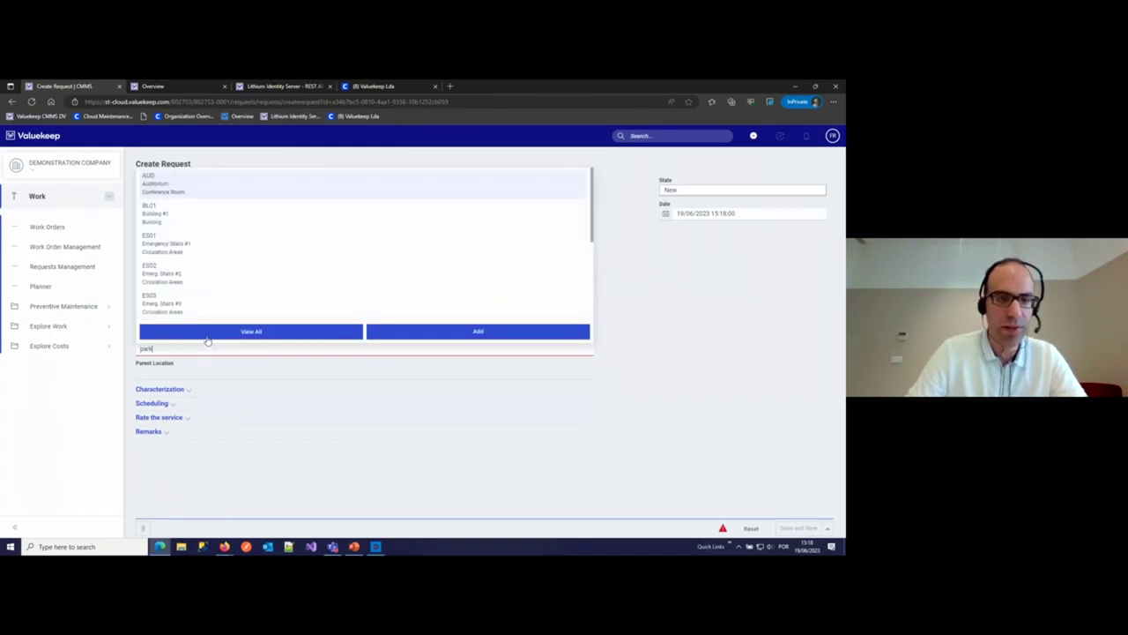
pyautogui.click(186, 374)
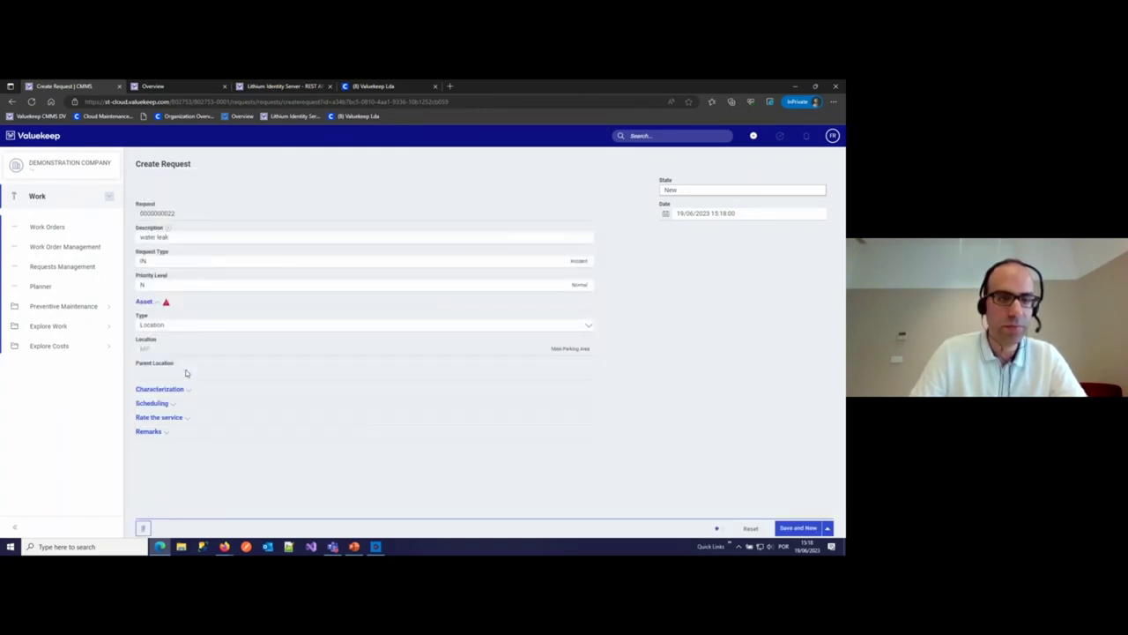
pyautogui.click(155, 431)
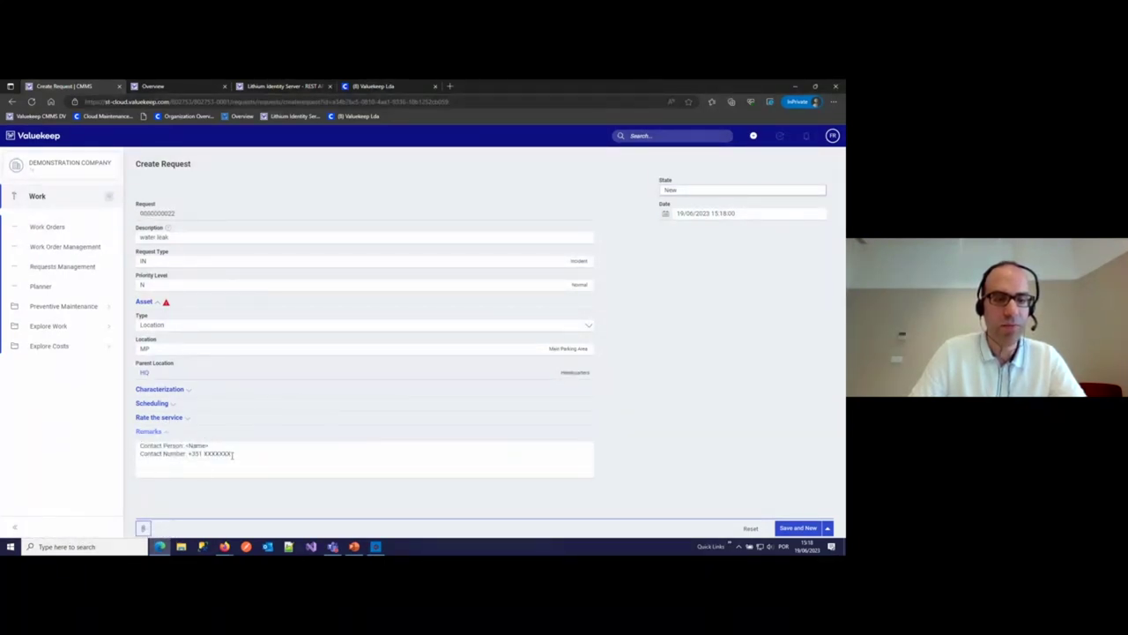
pyautogui.click(578, 262)
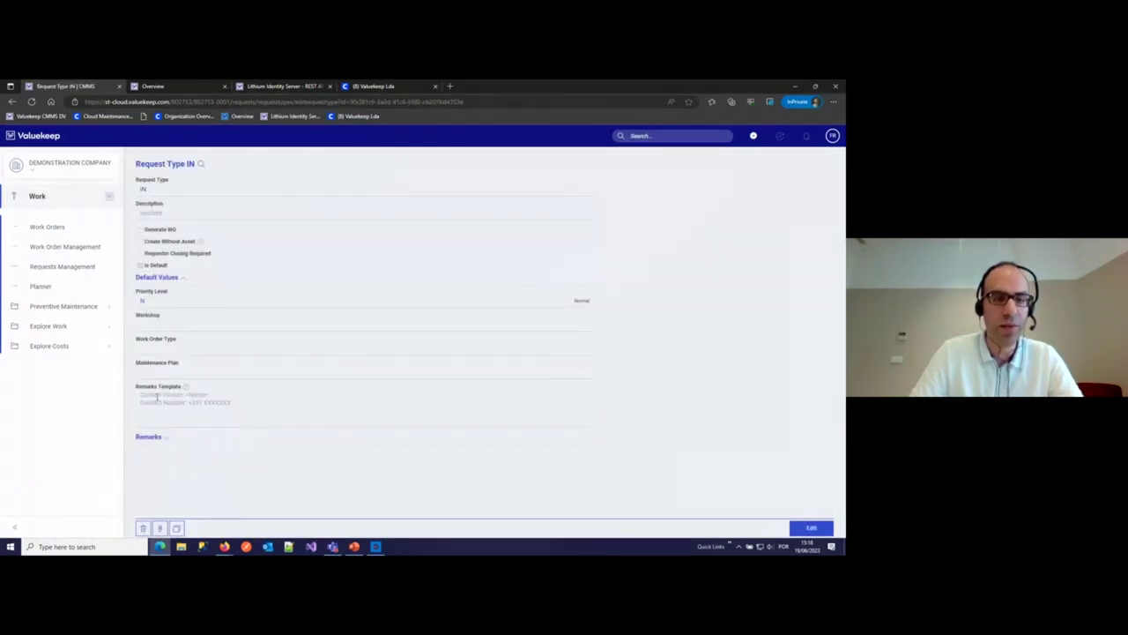
# - Point out the Contact Person line in the IN template, then return to the new request
pyautogui.moveTo(142, 396); pyautogui.dragTo(191, 396)
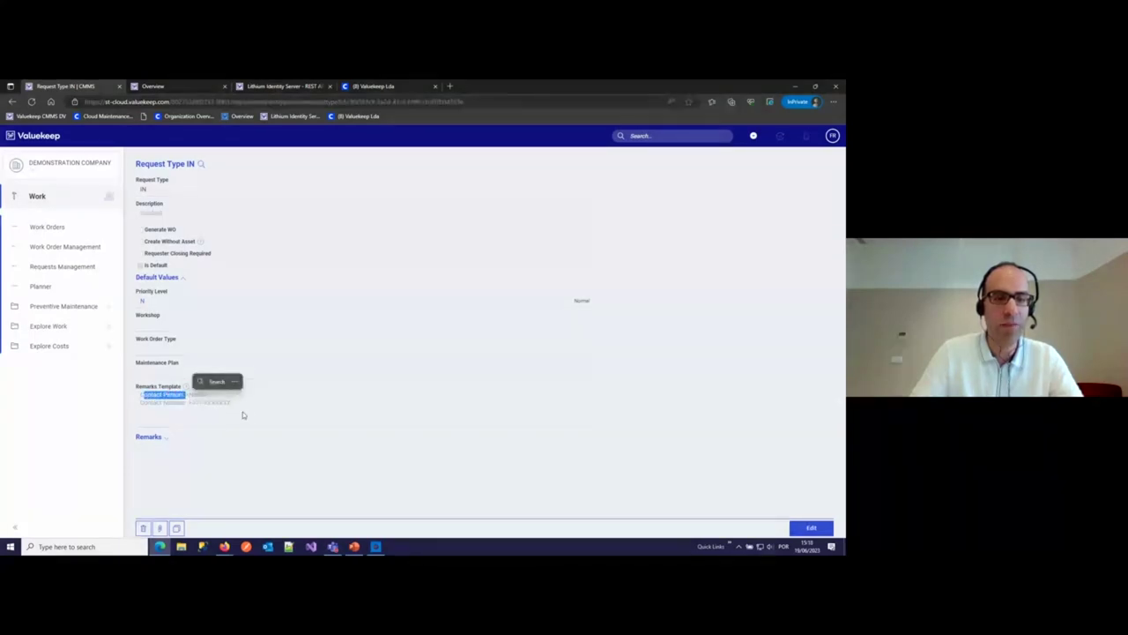
pyautogui.click(251, 412)
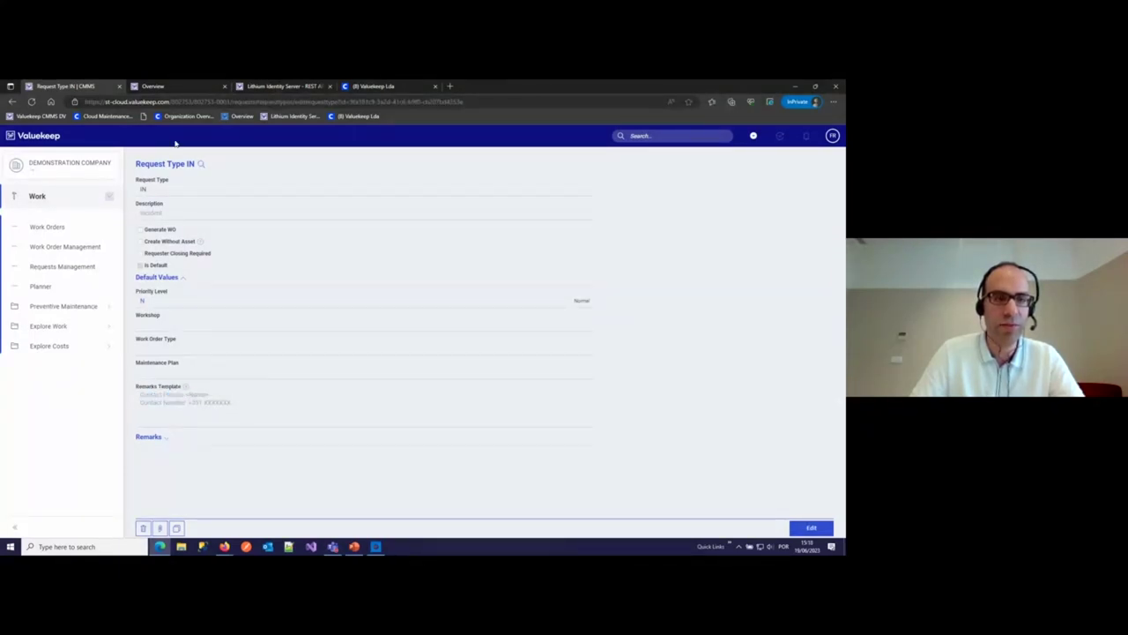
pyautogui.click(12, 101)
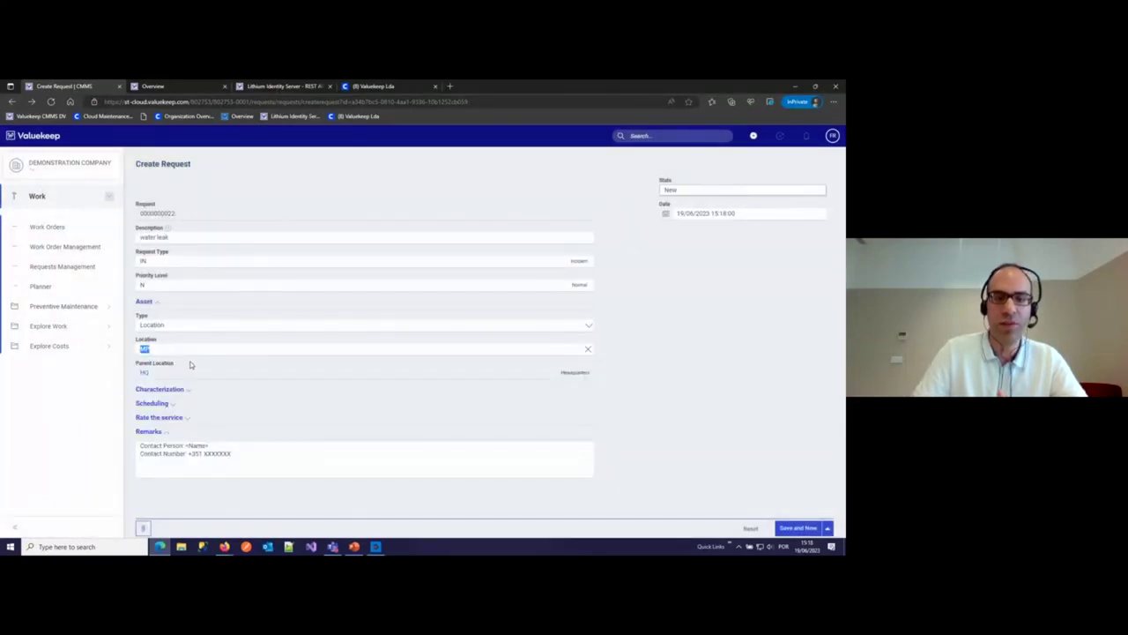
# - Replace the remarks placeholders with the contact person's name and phone number, then Save and New
pyautogui.moveTo(187, 445); pyautogui.dragTo(210, 446)
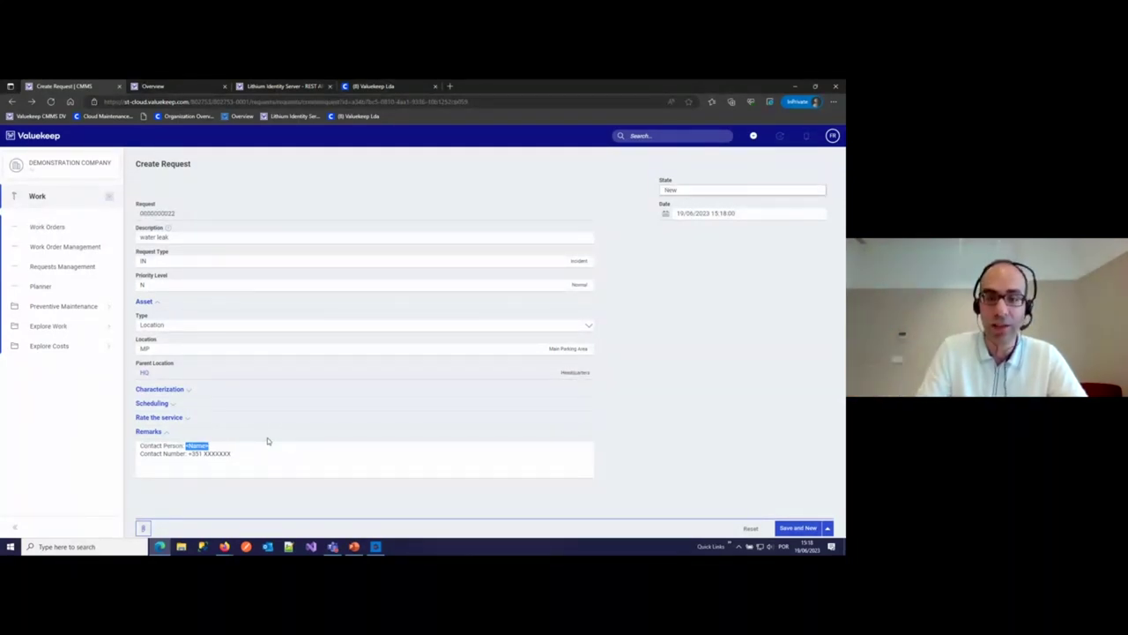
pyautogui.write('Manuel')
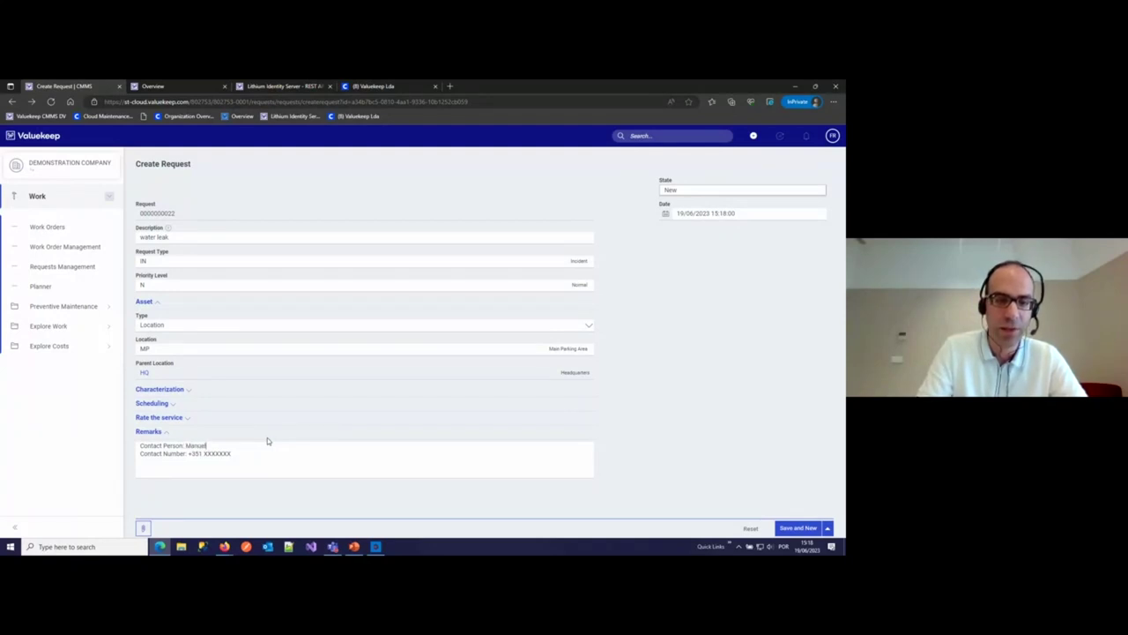
pyautogui.write(' (')
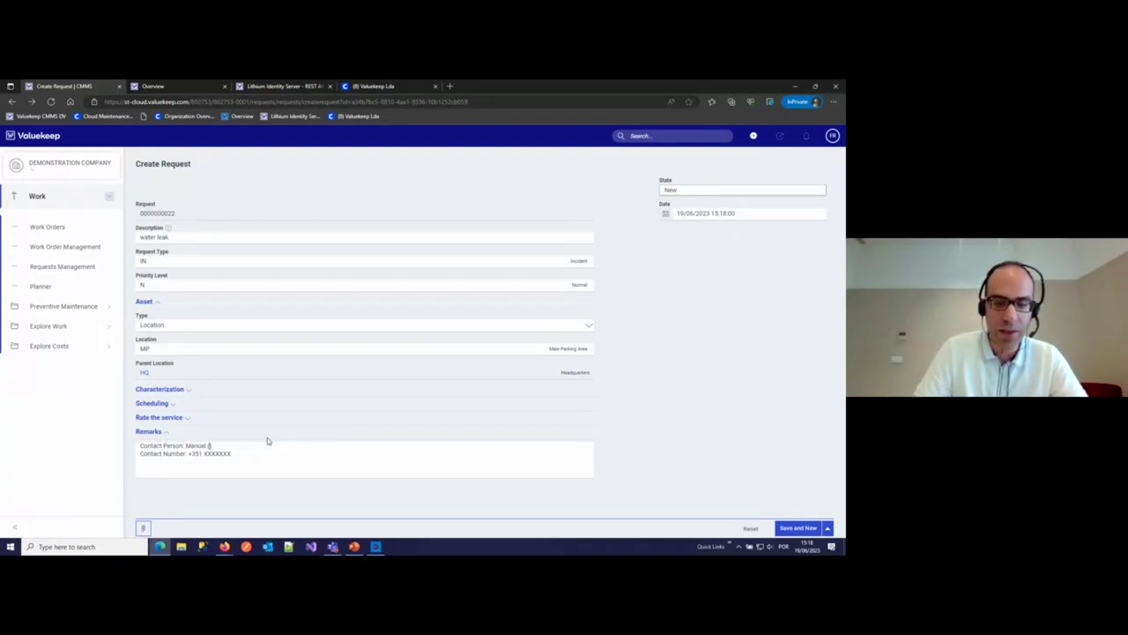
pyautogui.write('Gestor do')
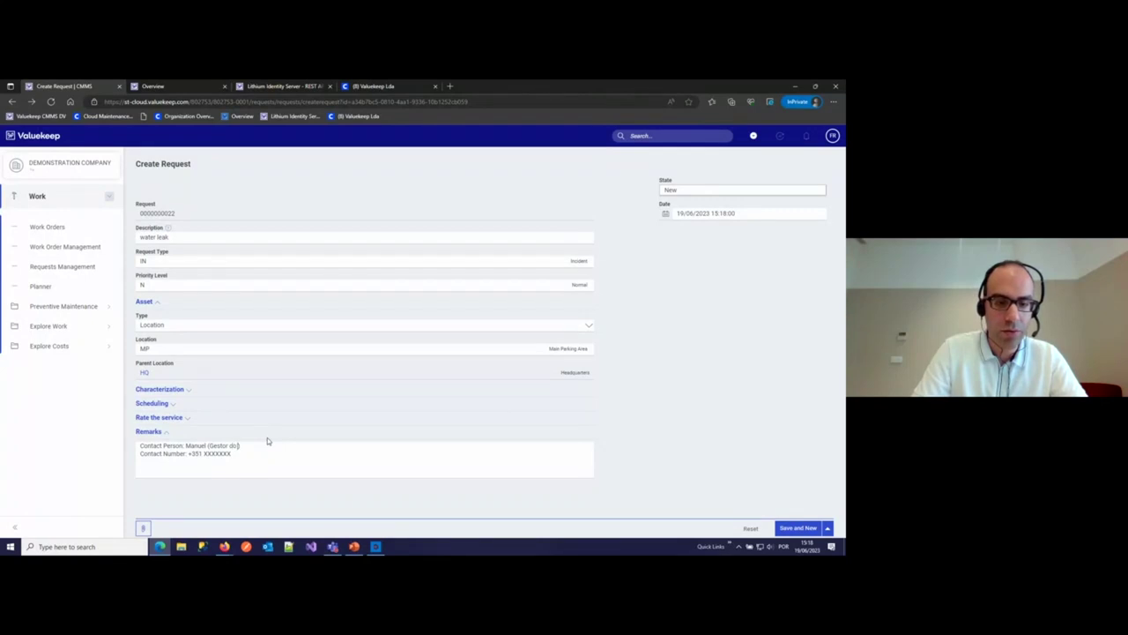
pyautogui.write(' Estacionamento')
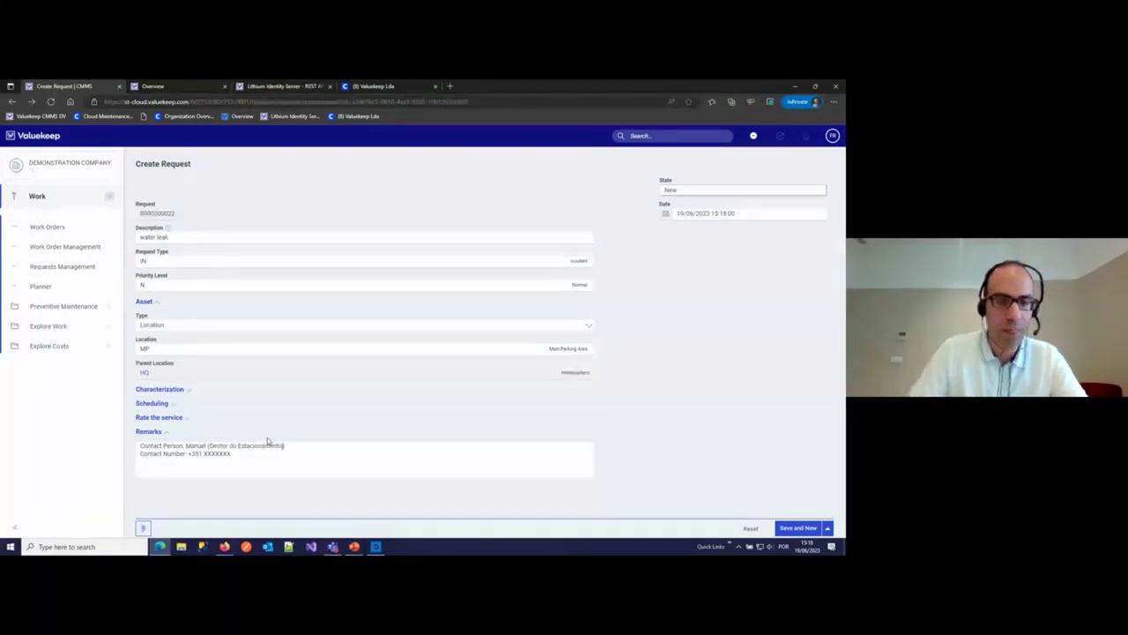
pyautogui.press('Down')
pyautogui.hotkey('ctrl', 'shift', 'Left')
pyautogui.write('12')
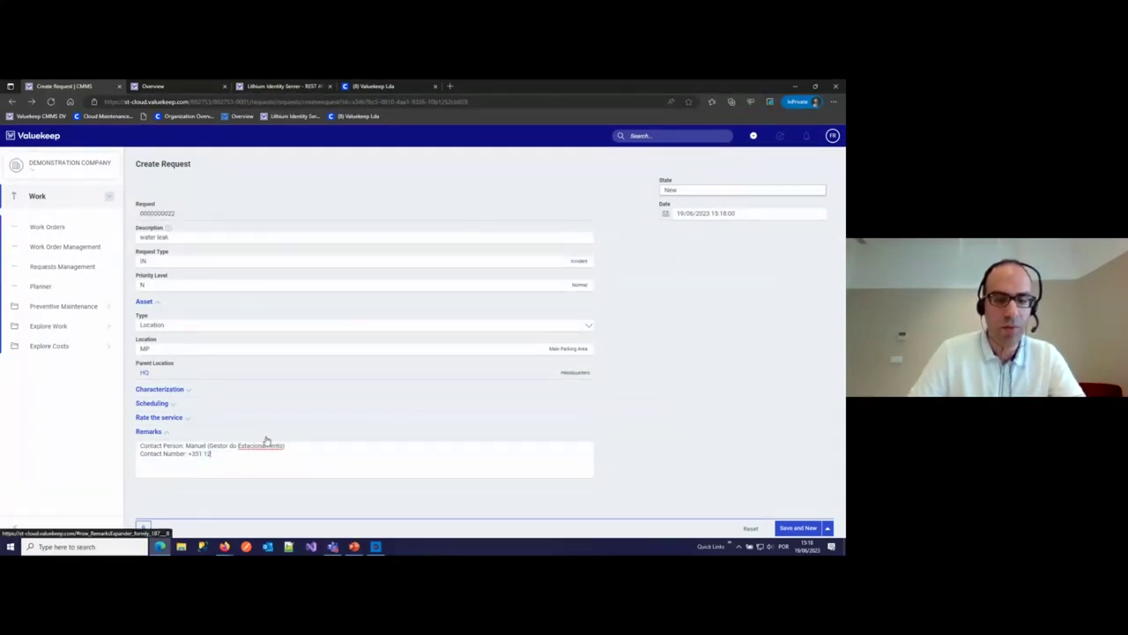
pyautogui.write('34567')
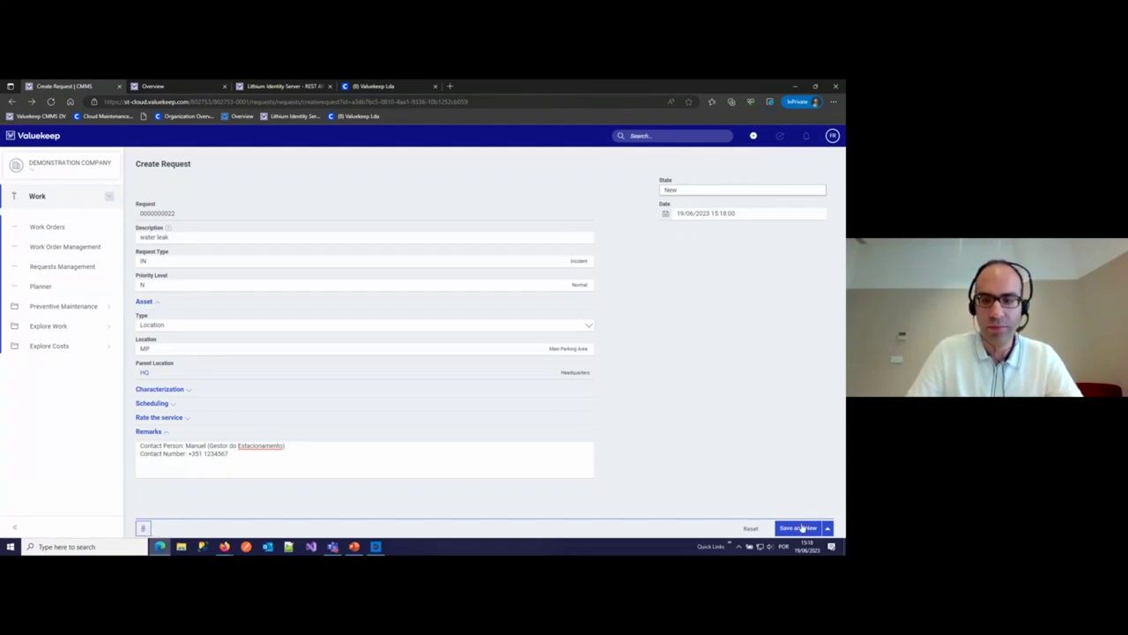
pyautogui.click(800, 527)
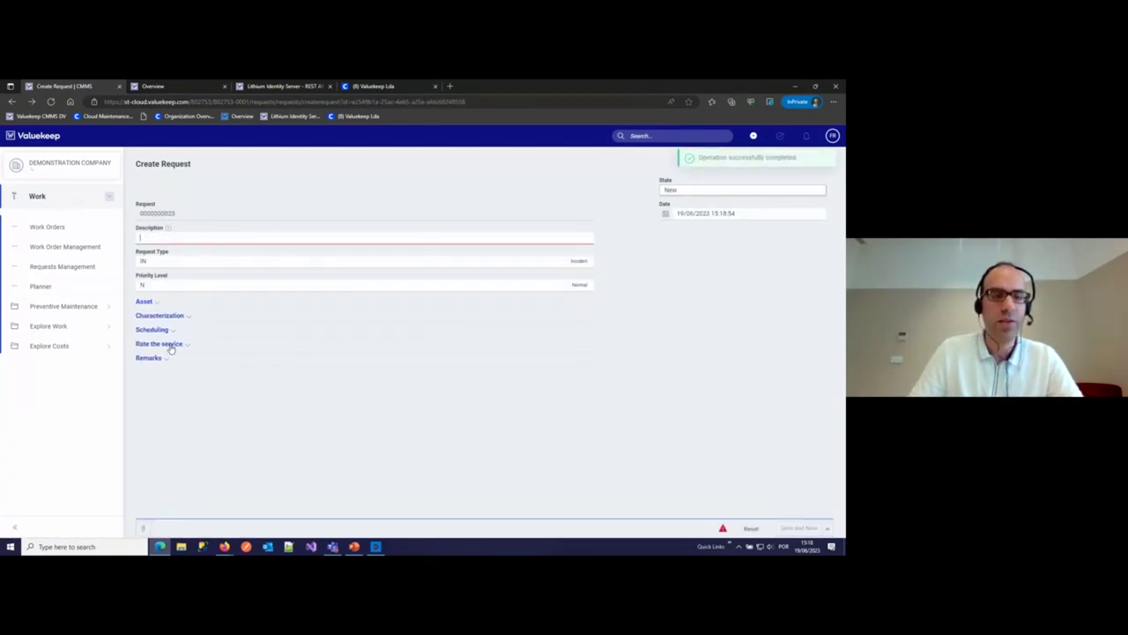
pyautogui.click(54, 227)
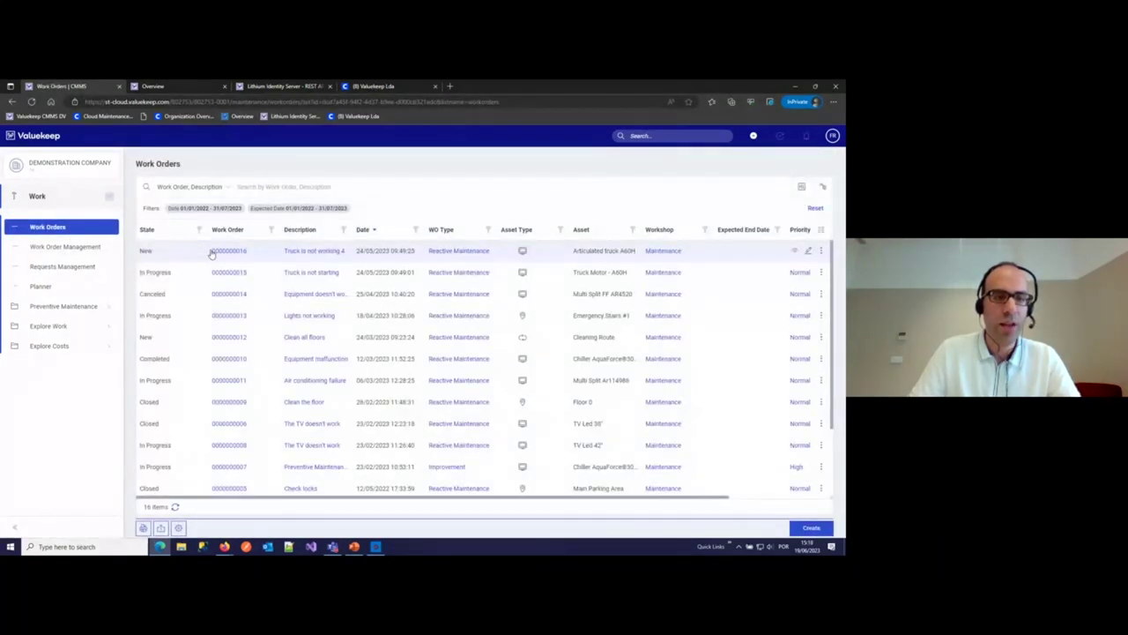
pyautogui.click(70, 268)
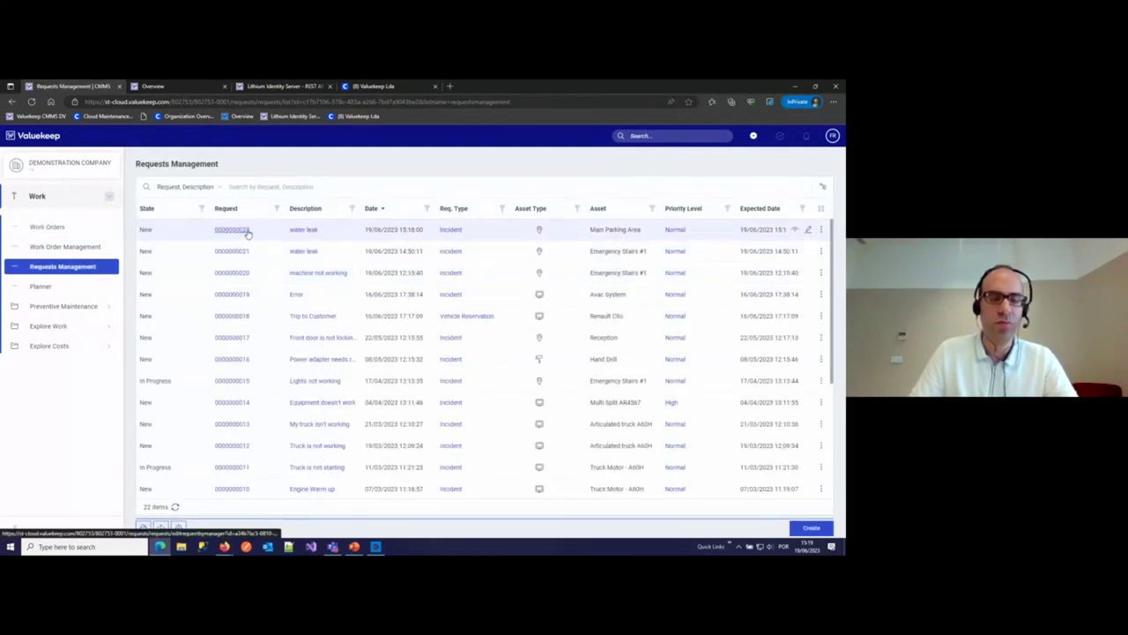
pyautogui.click(248, 231)
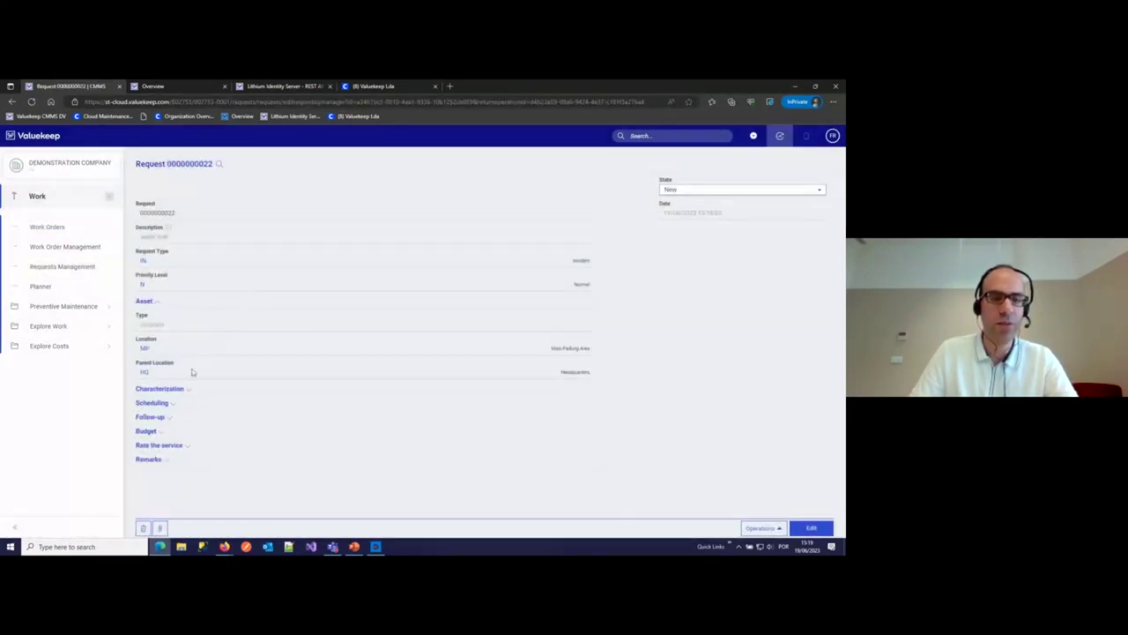
pyautogui.click(154, 459)
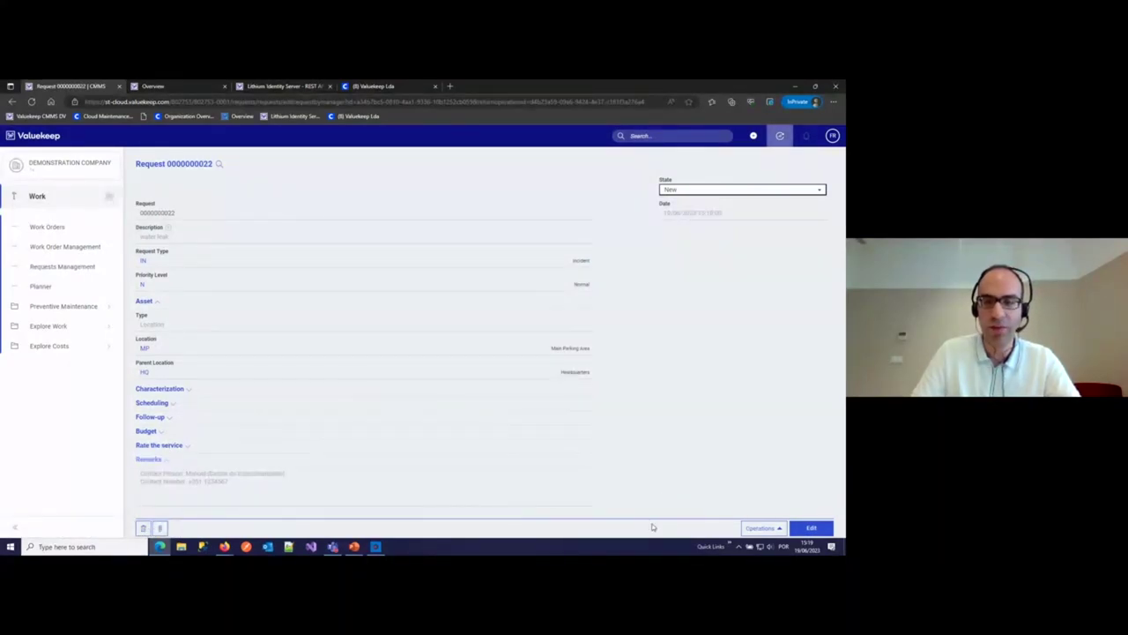
pyautogui.click(763, 527)
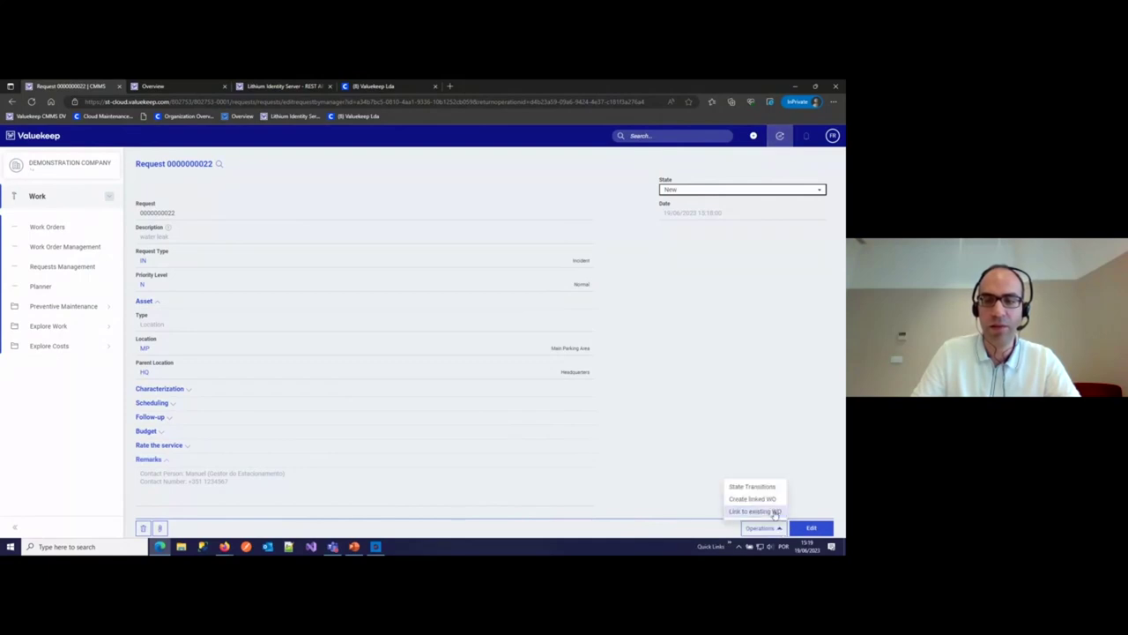
pyautogui.click(752, 499)
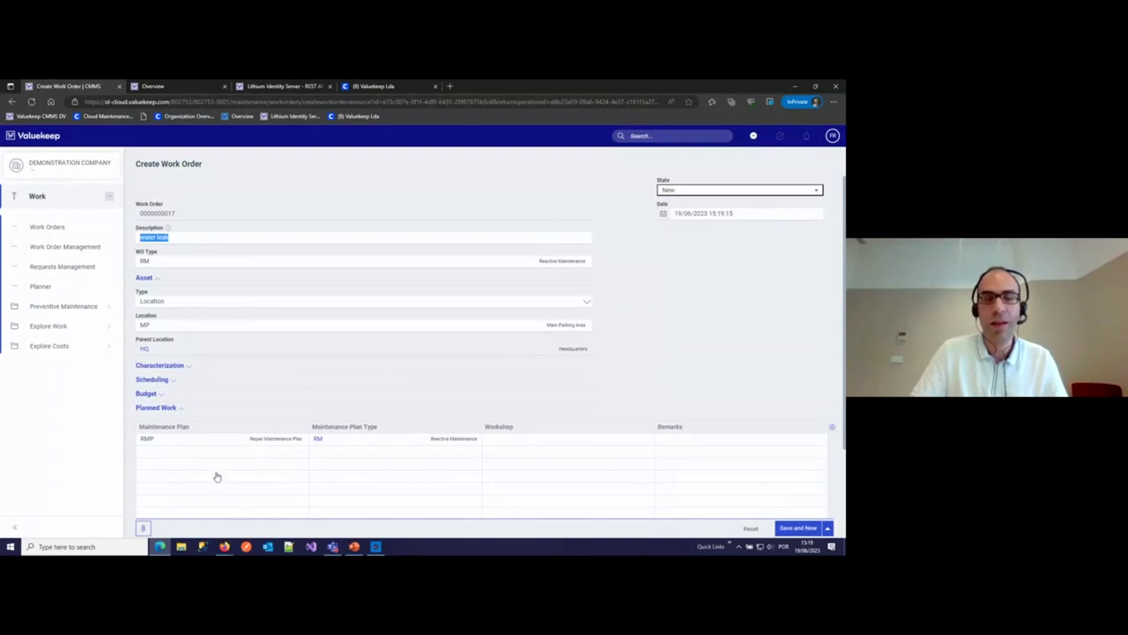
pyautogui.click(175, 410)
pyautogui.click(162, 437)
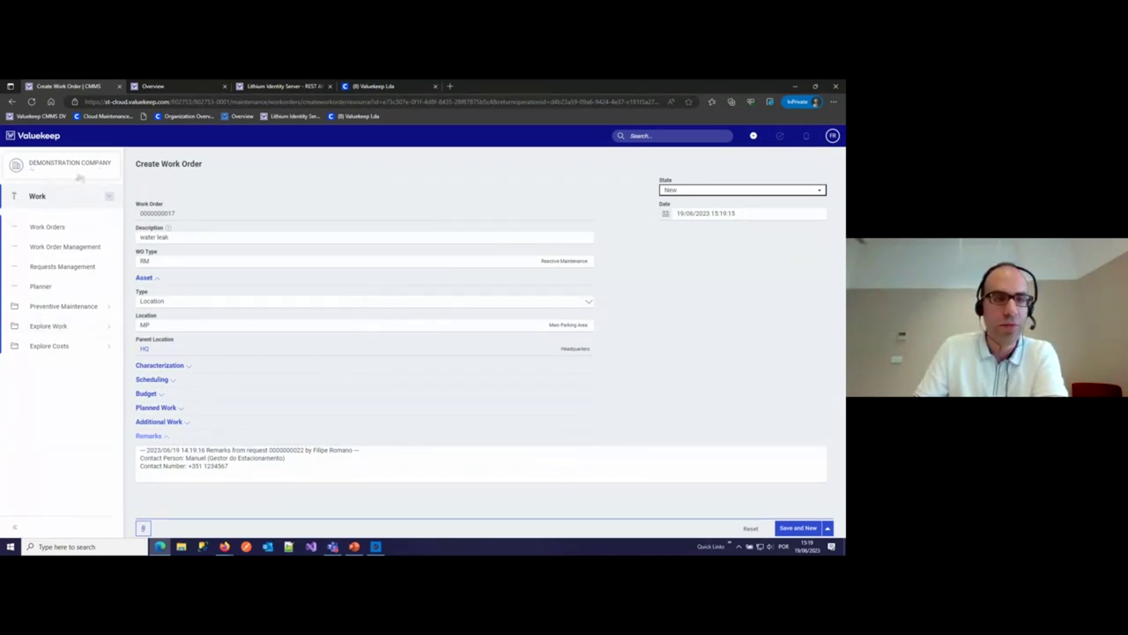
pyautogui.click(753, 137)
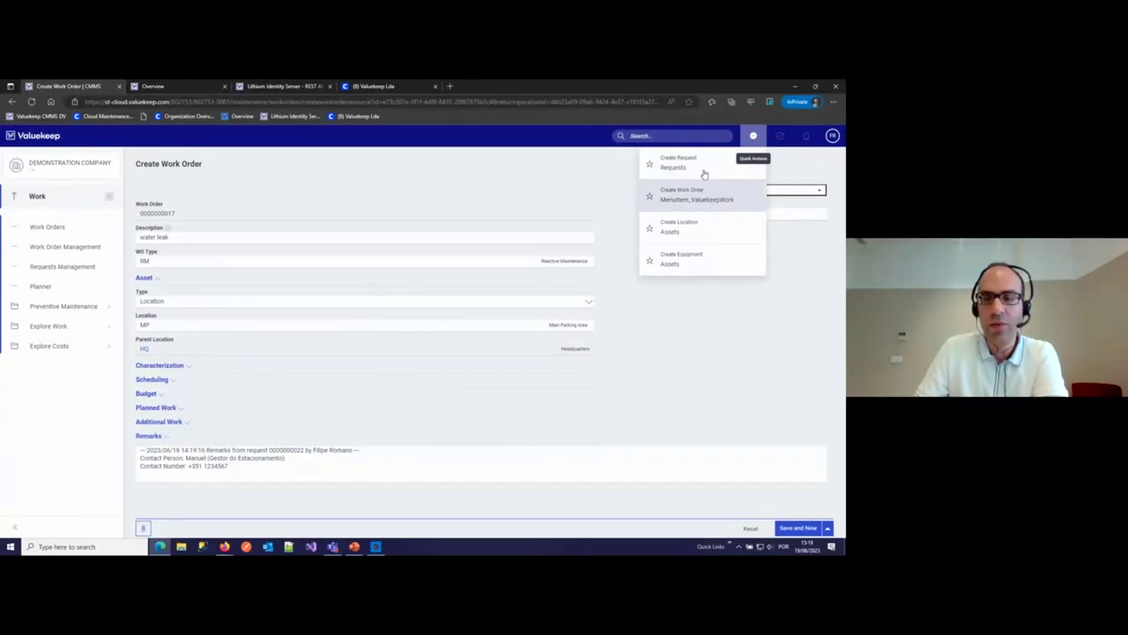
pyautogui.click(699, 167)
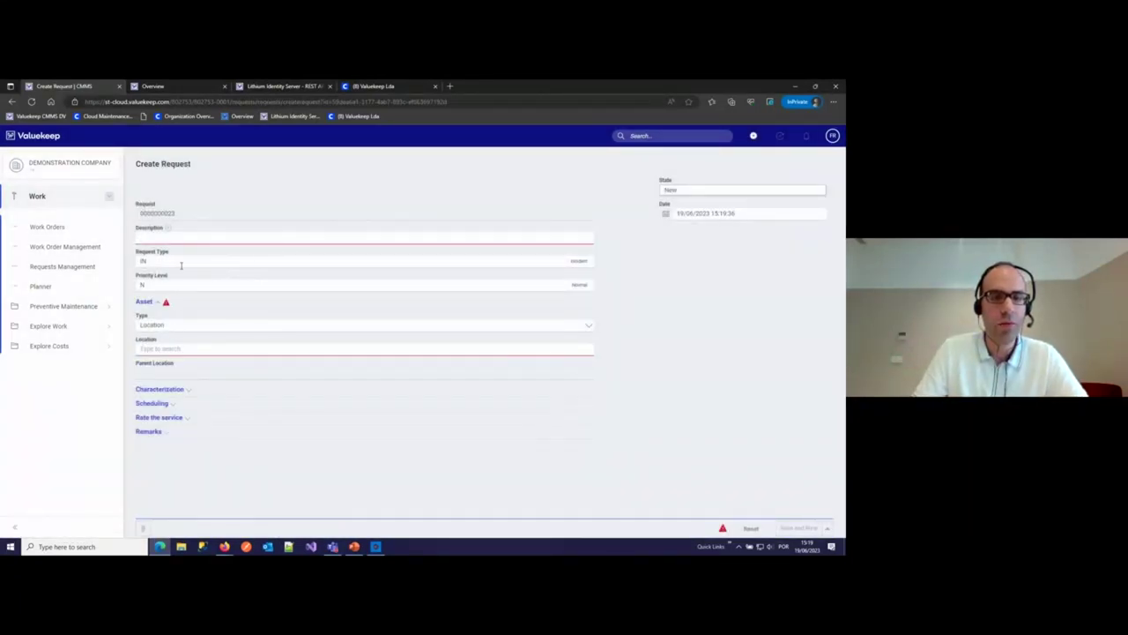
pyautogui.click(472, 259)
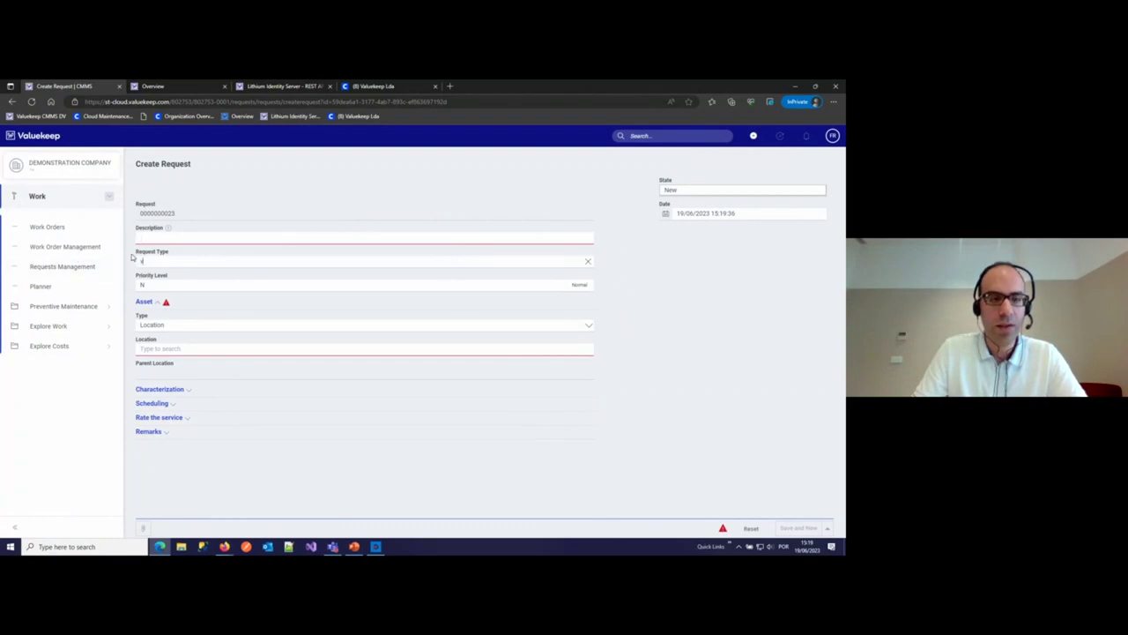
pyautogui.click(265, 282)
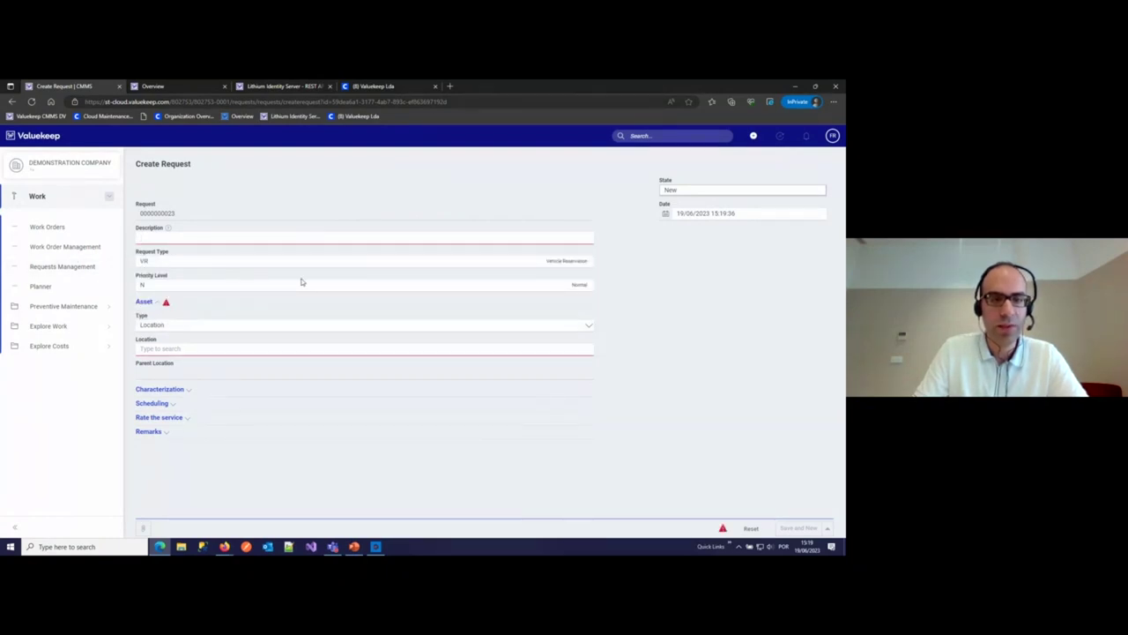
pyautogui.click(569, 261)
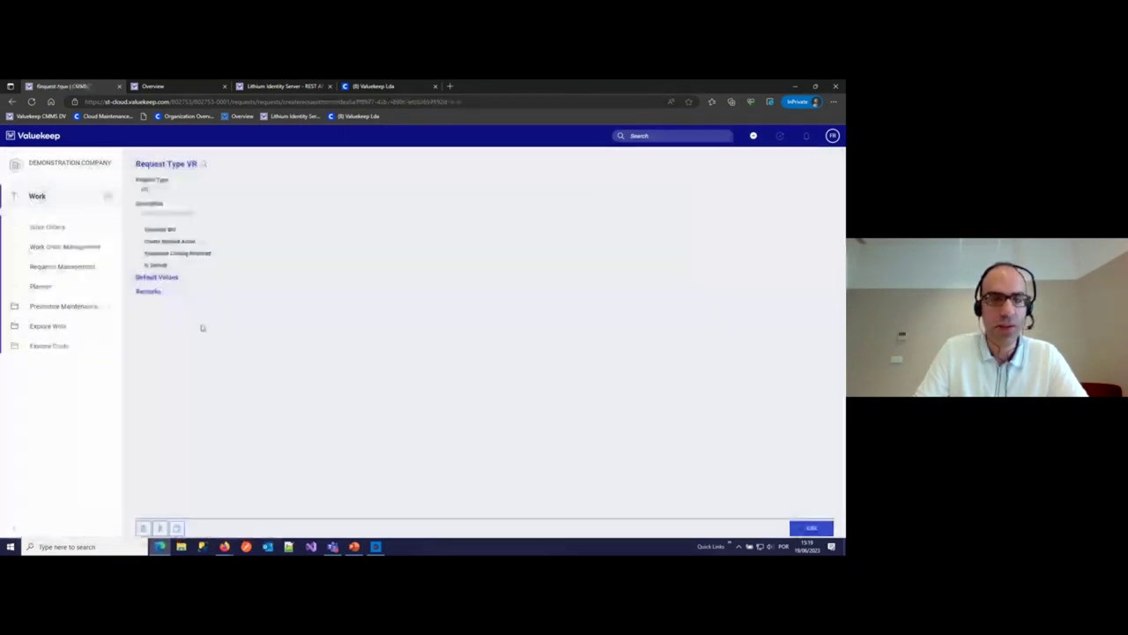
# - Review the VR request type's default values and remarks template, then return to the Remarks Templates slide
pyautogui.click(174, 280)
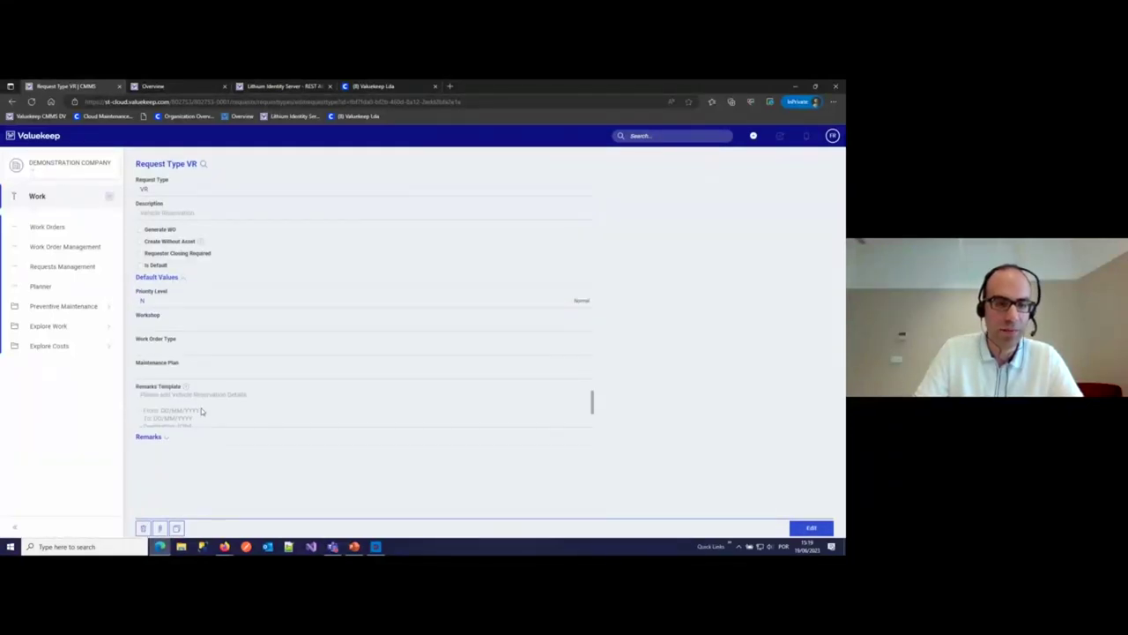
pyautogui.scroll(2, 201, 408)
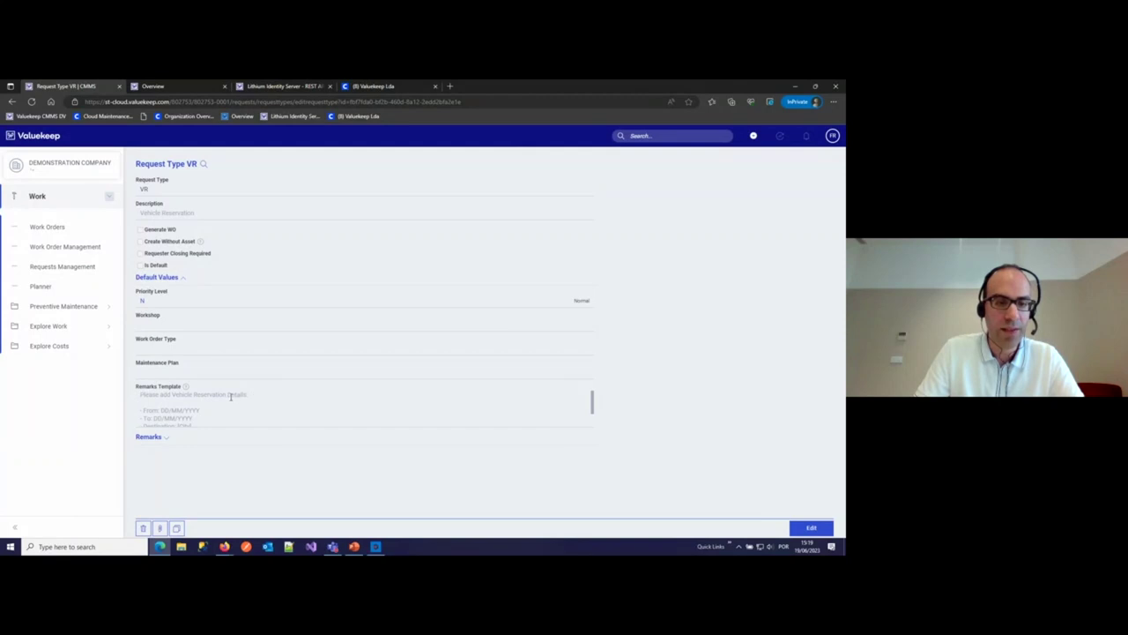
pyautogui.scroll(-1, 229, 399)
pyautogui.scroll(-2, 166, 414)
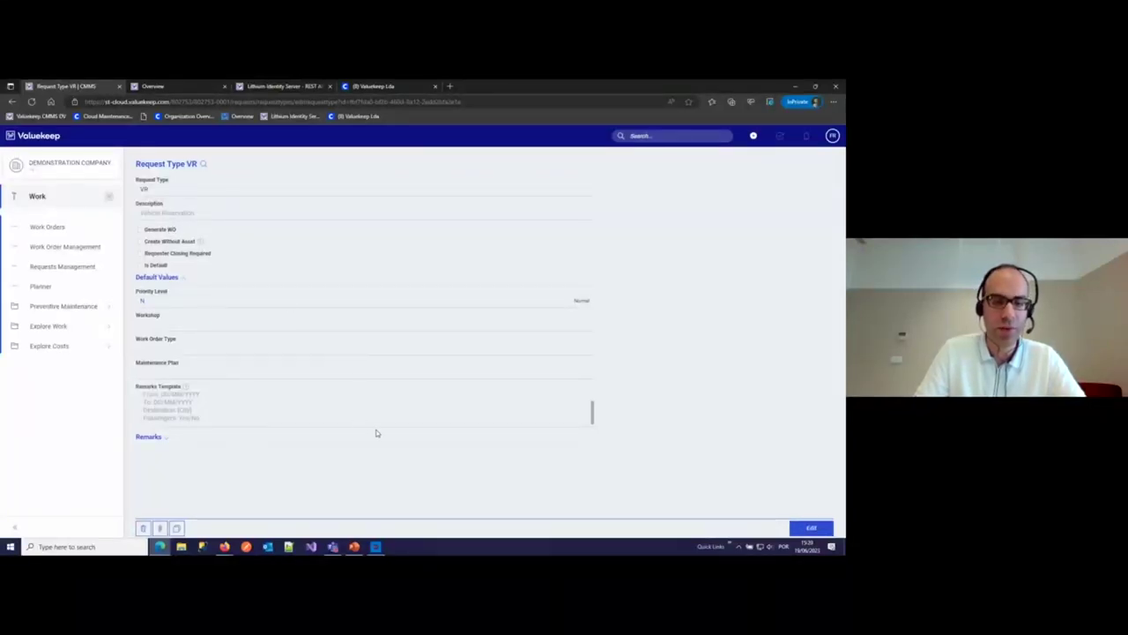
pyautogui.click(355, 547)
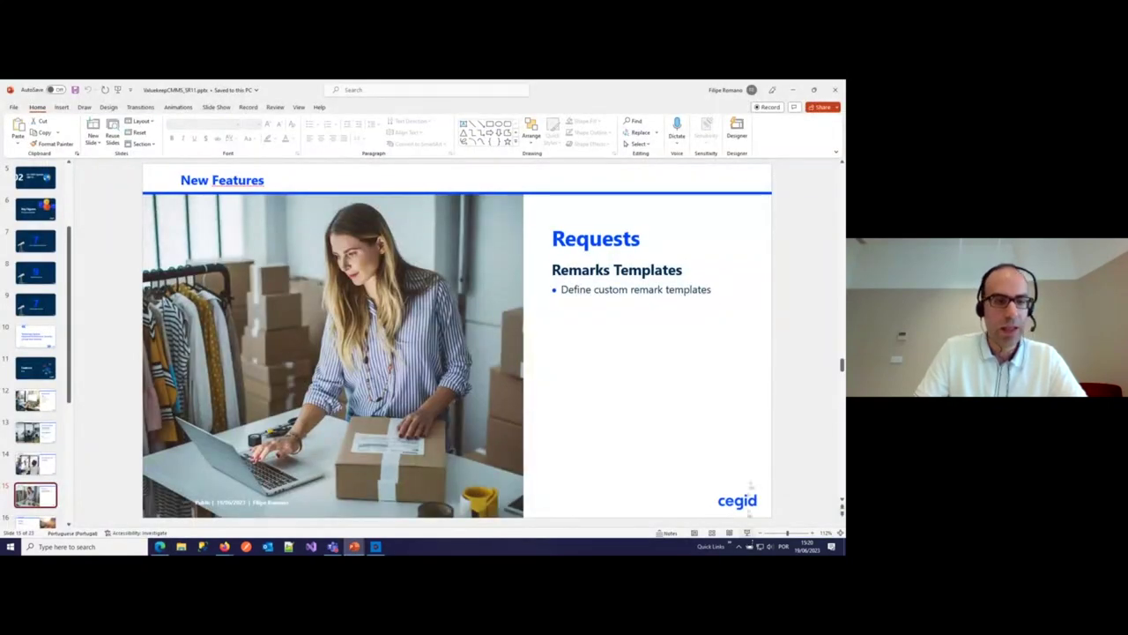
# - End the PowerPoint slide show and go back to Valuekeep's Request Type VR page
pyautogui.click(686, 274)
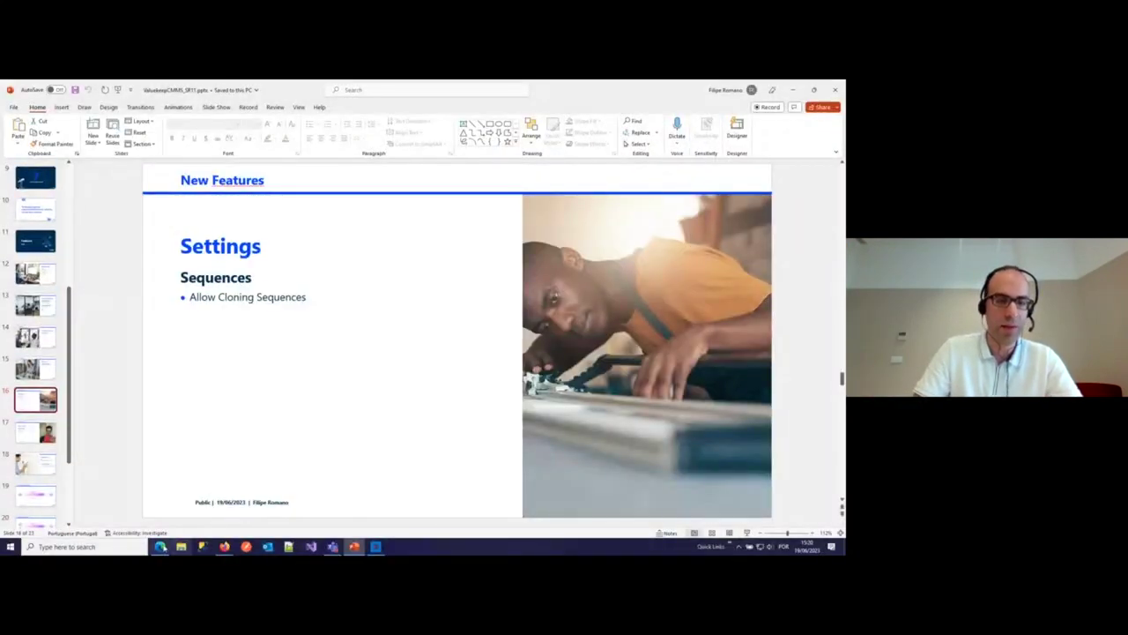
pyautogui.click(123, 504)
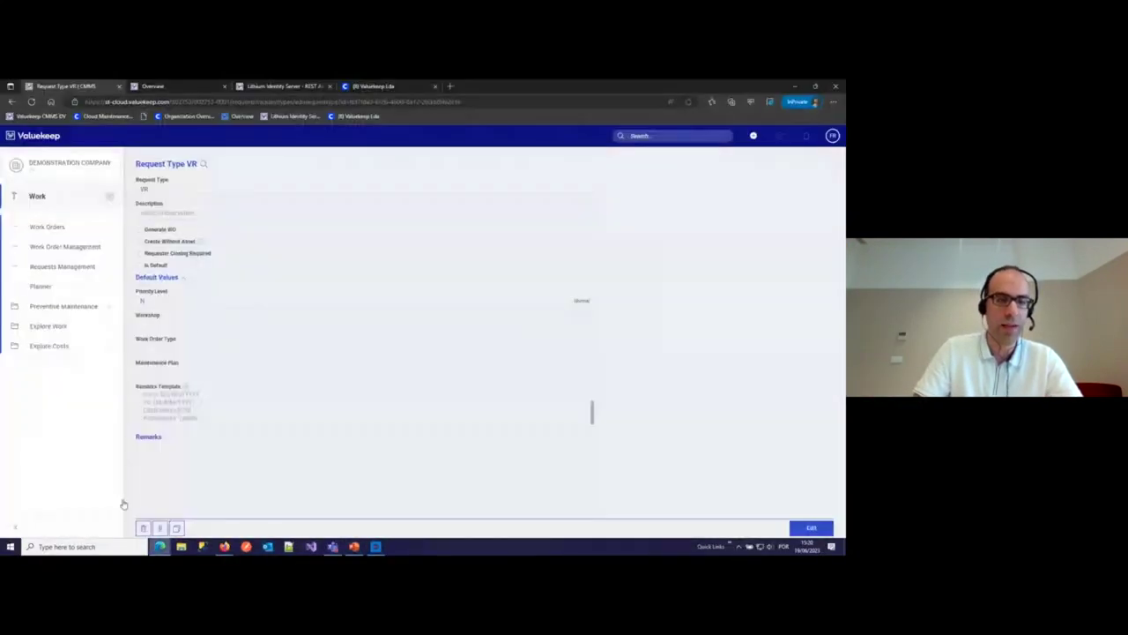
# - In Settings > System > Sequences, filter by 'workorder' and open WorkOrder_WorkOrderKey_system
pyautogui.click(37, 210)
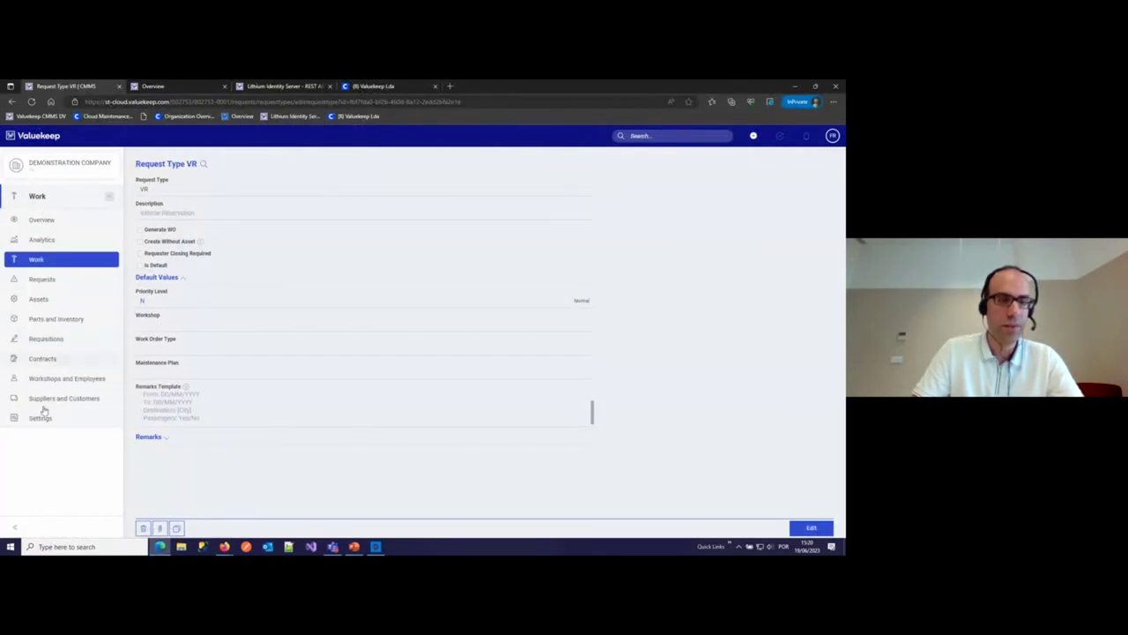
pyautogui.click(41, 416)
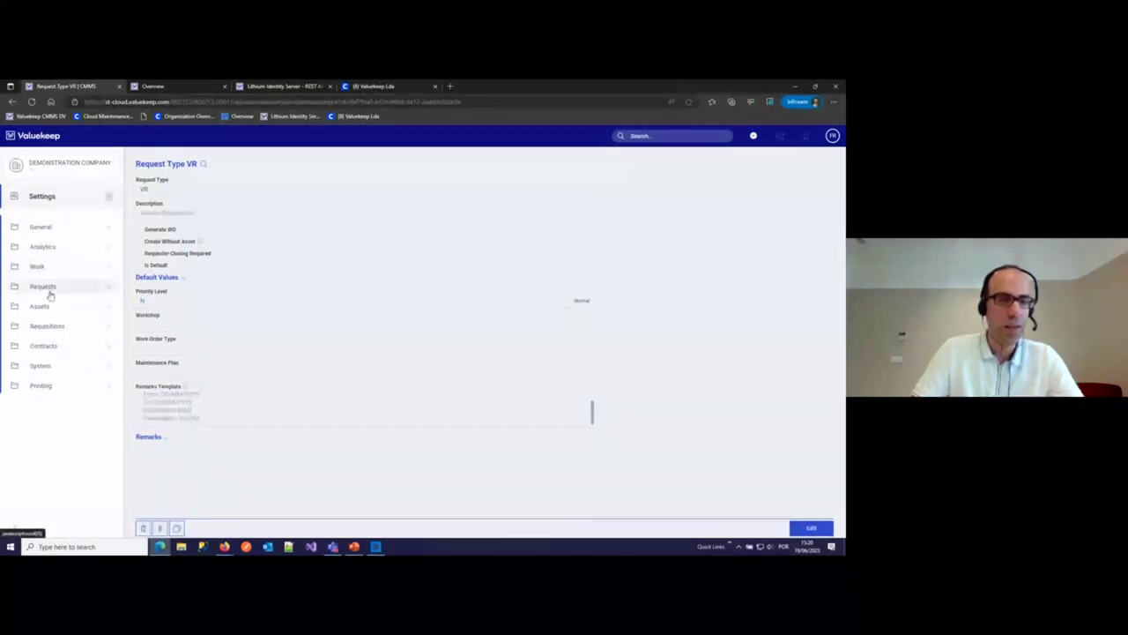
pyautogui.click(39, 365)
pyautogui.click(62, 419)
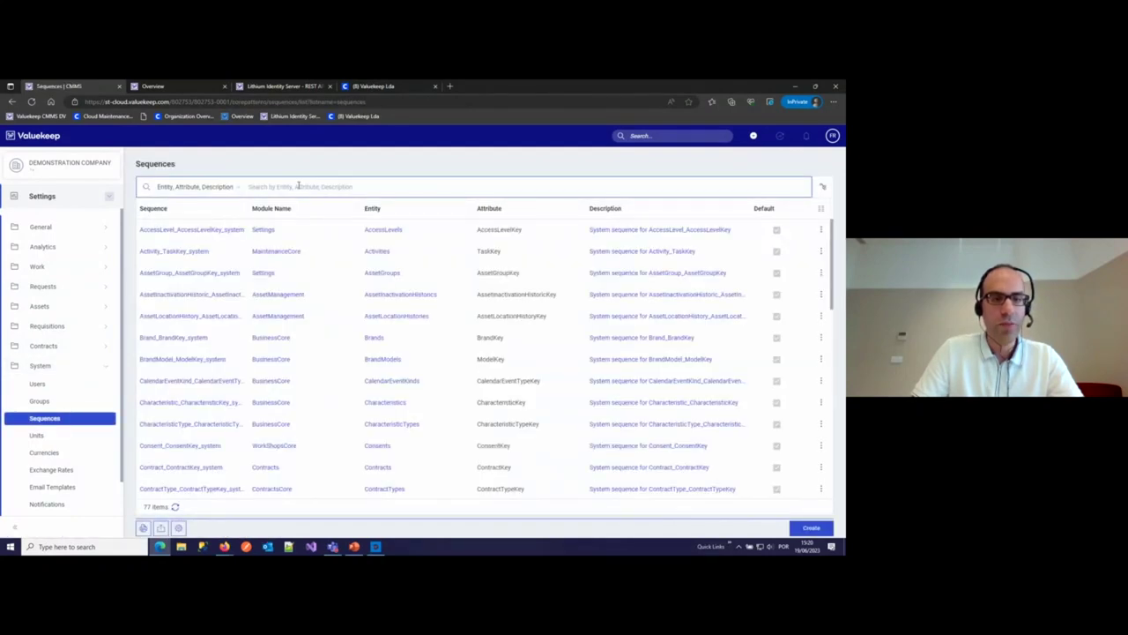
pyautogui.write('work')
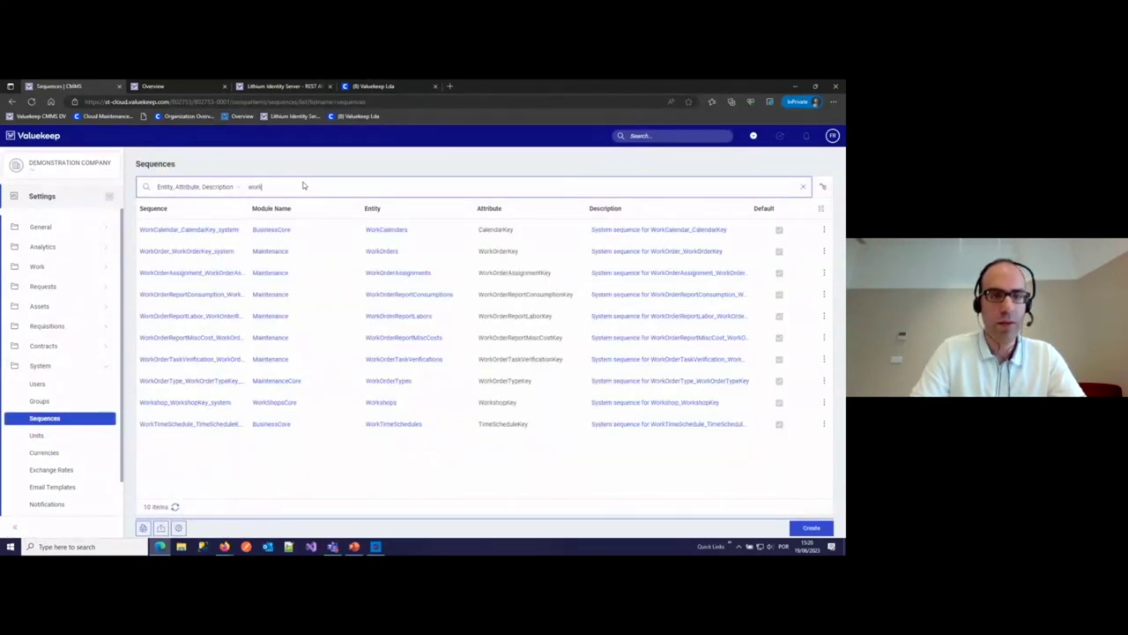
pyautogui.write('order')
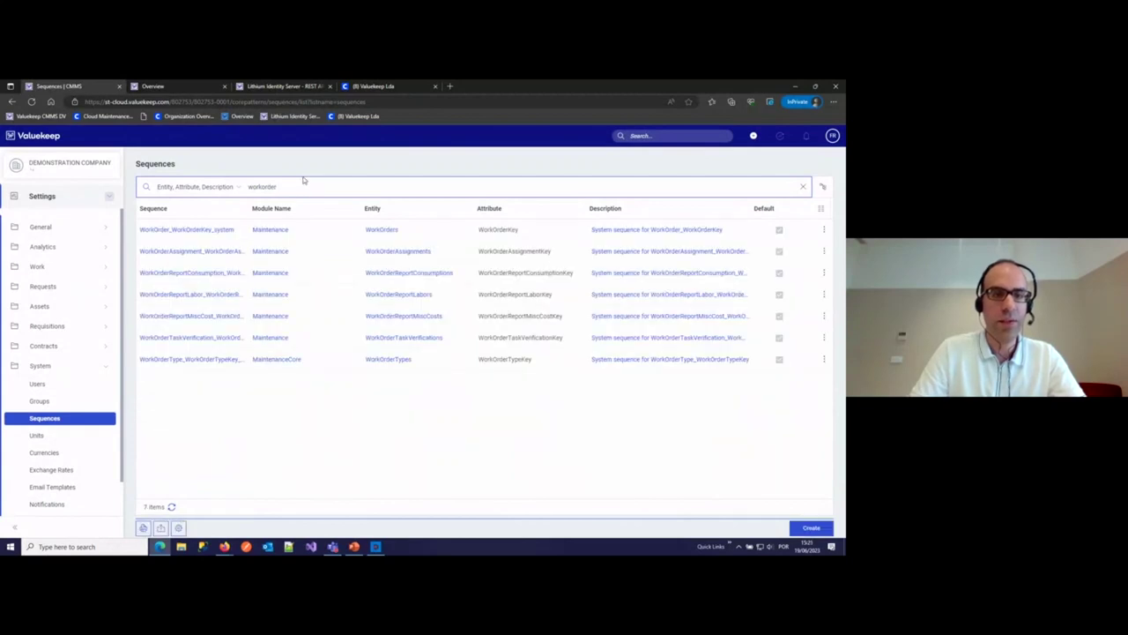
pyautogui.click(227, 230)
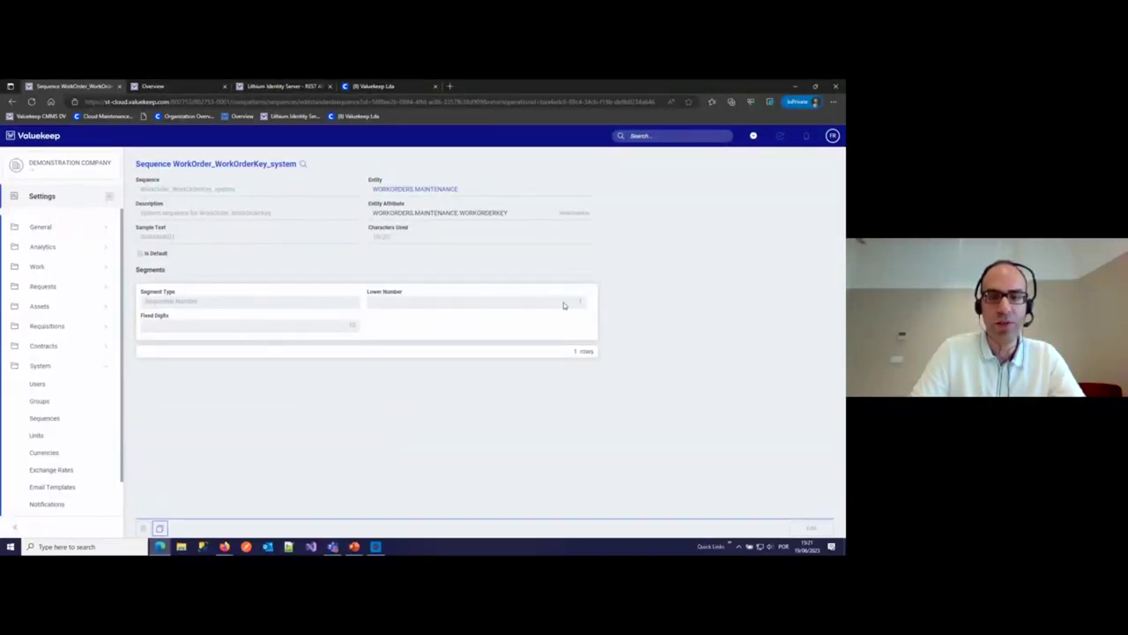
# - Copy the sequence to a new one and add a constant Text segment 'WK' above the number
pyautogui.click(160, 527)
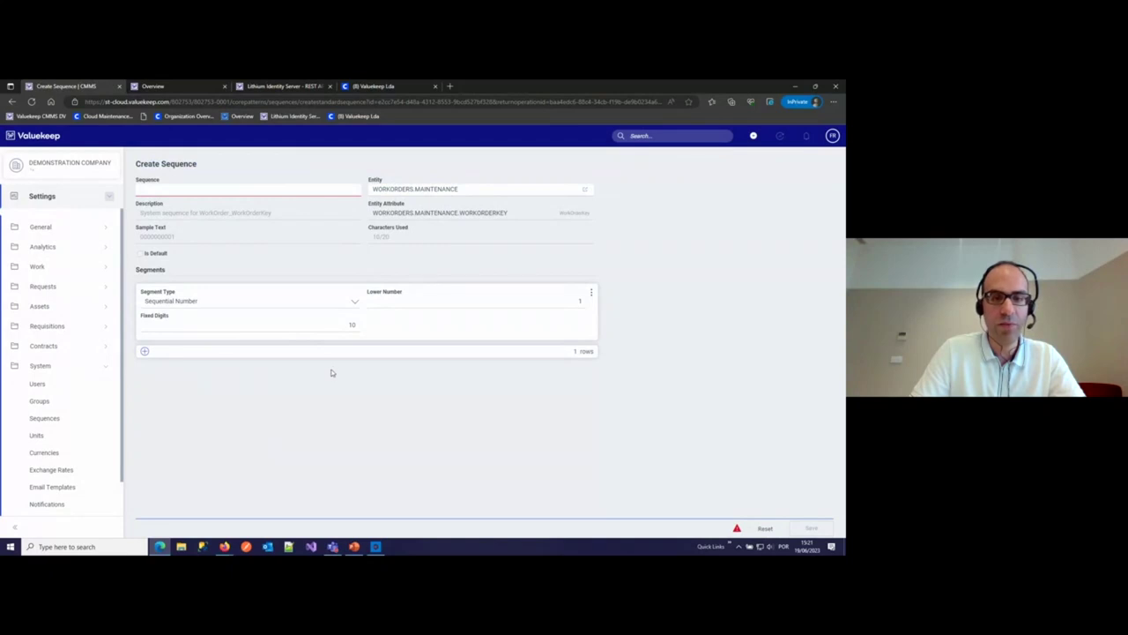
pyautogui.click(591, 292)
pyautogui.click(548, 310)
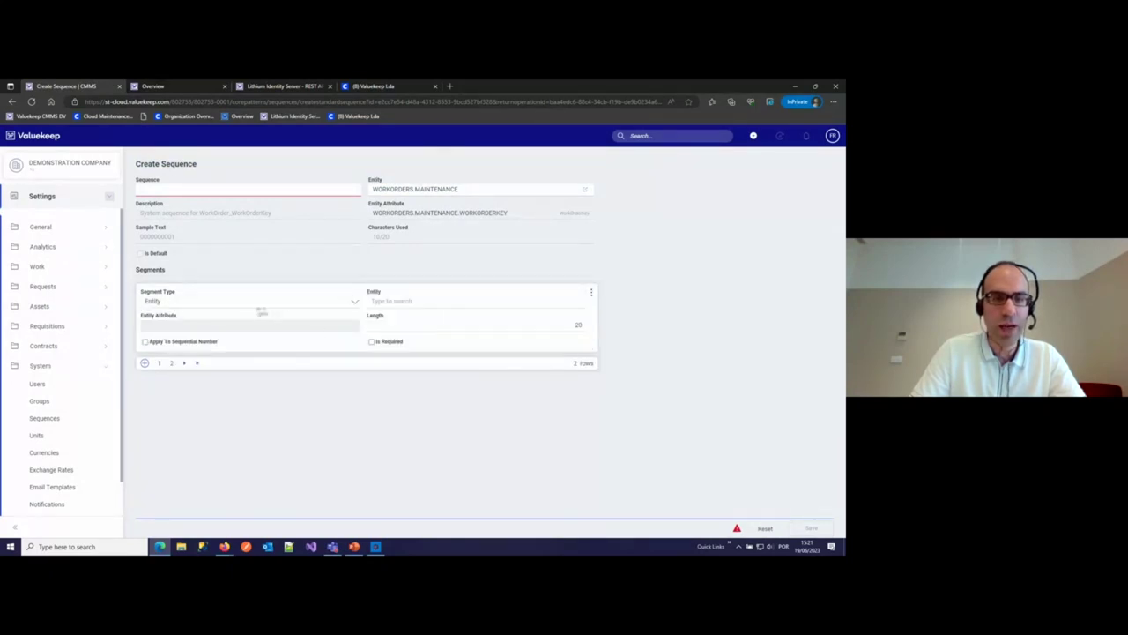
pyautogui.click(258, 306)
pyautogui.click(236, 322)
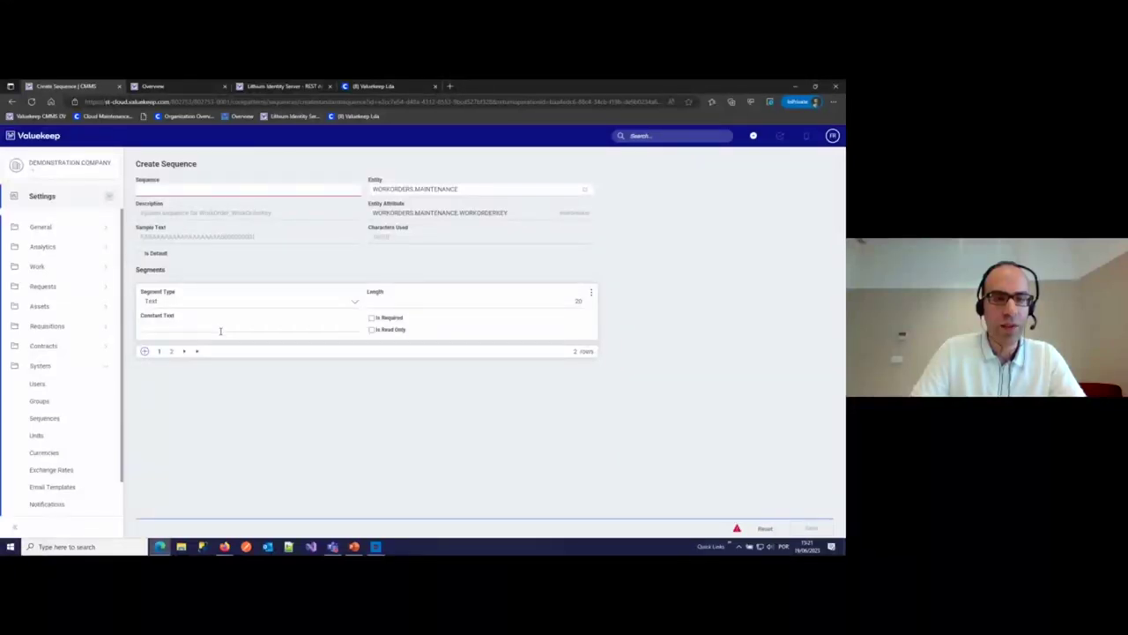
pyautogui.write('WK')
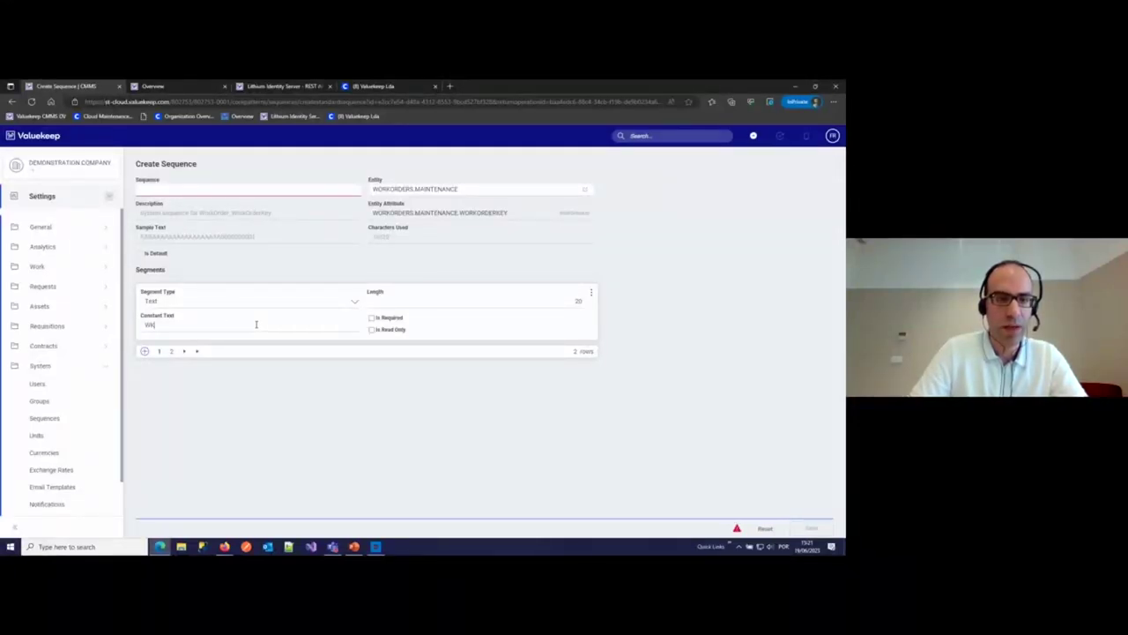
# - Set the sequential number segment's Fixed Digits to 5
pyautogui.click(171, 353)
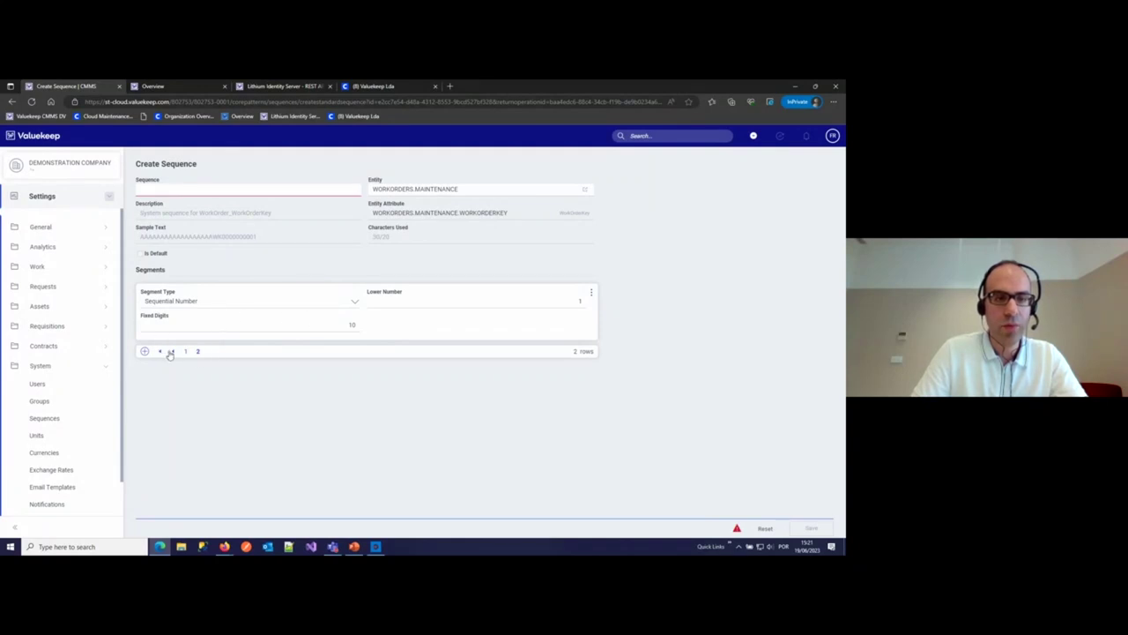
pyautogui.click(173, 350)
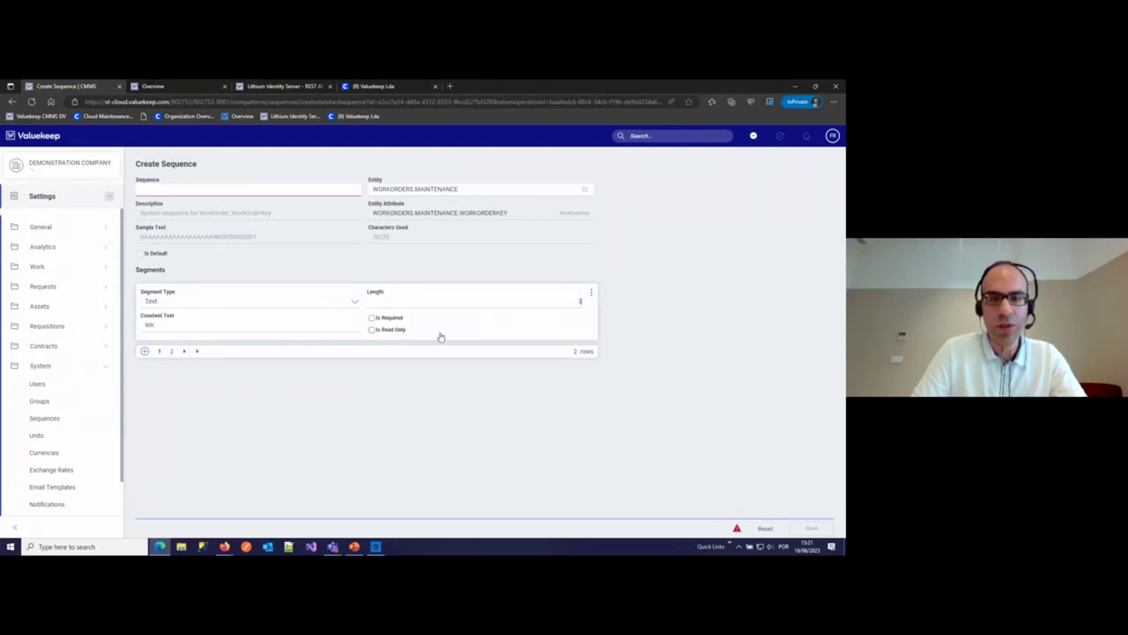
pyautogui.click(186, 352)
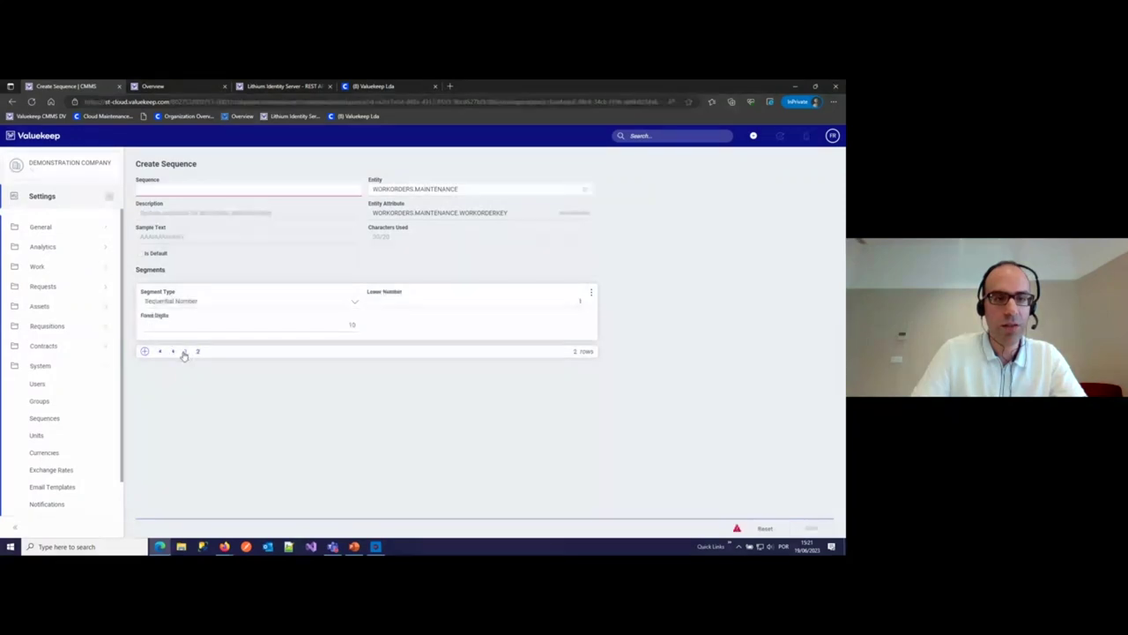
pyautogui.doubleClick(324, 328)
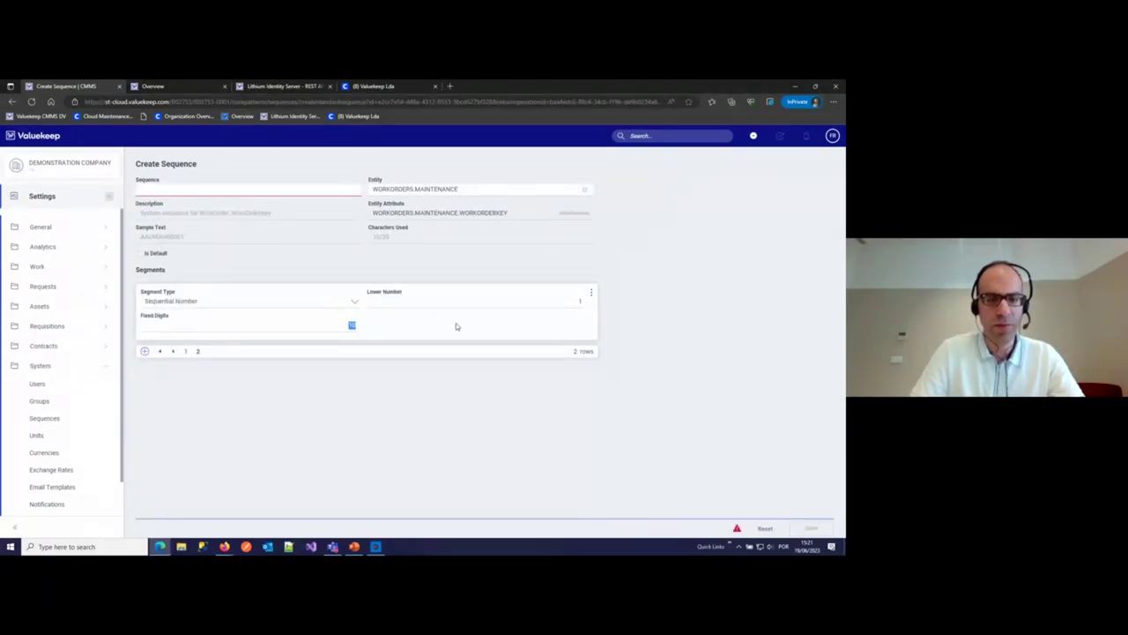
pyautogui.write('5')
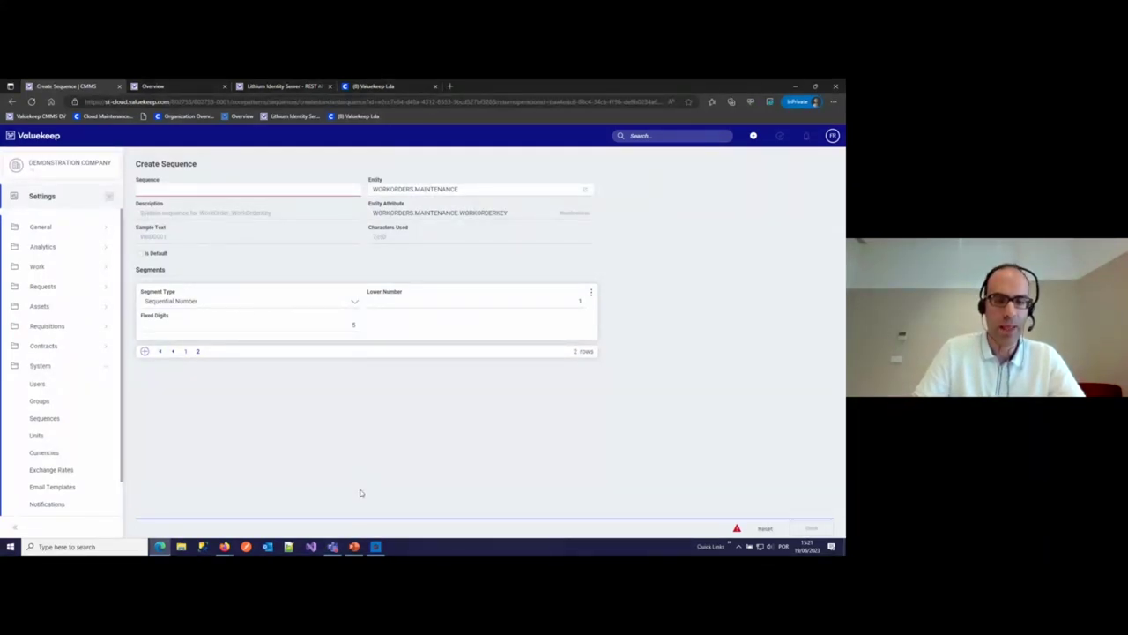
# - Present the PowerPoint deck from the current slide and advance to the Extensibility slide
pyautogui.click(353, 547)
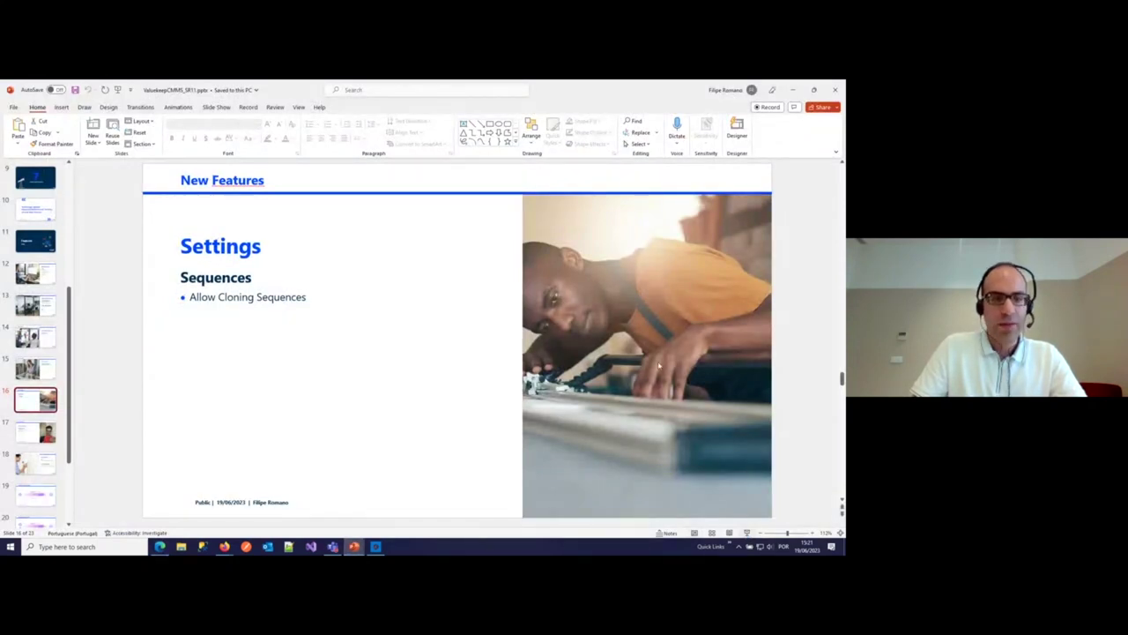
pyautogui.hotkey('shift', 'F5')
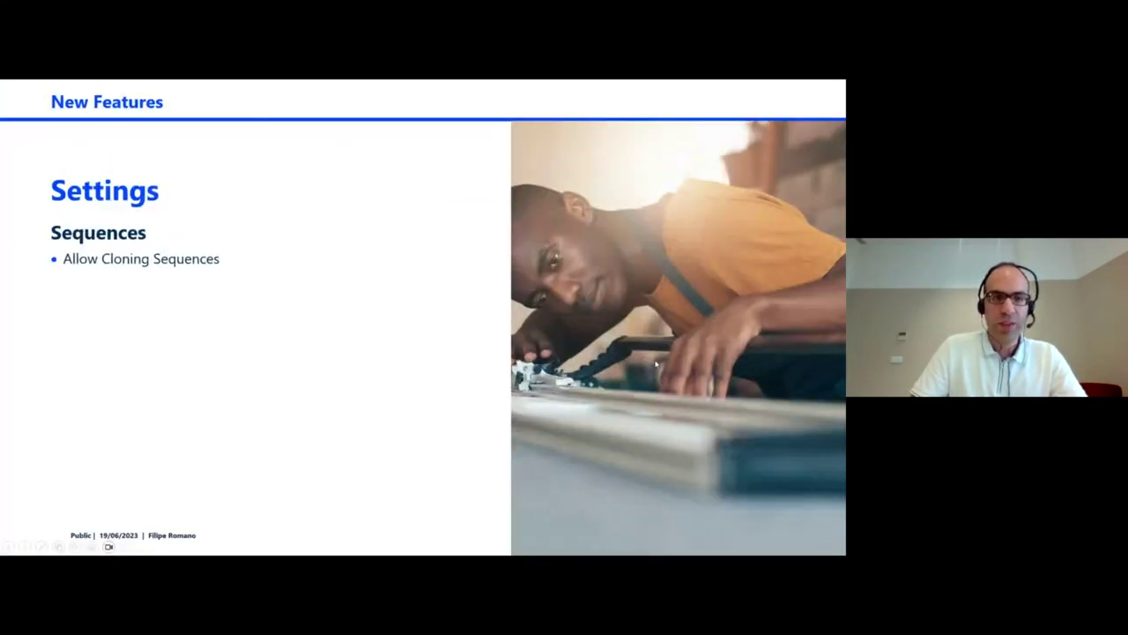
pyautogui.press('Right')
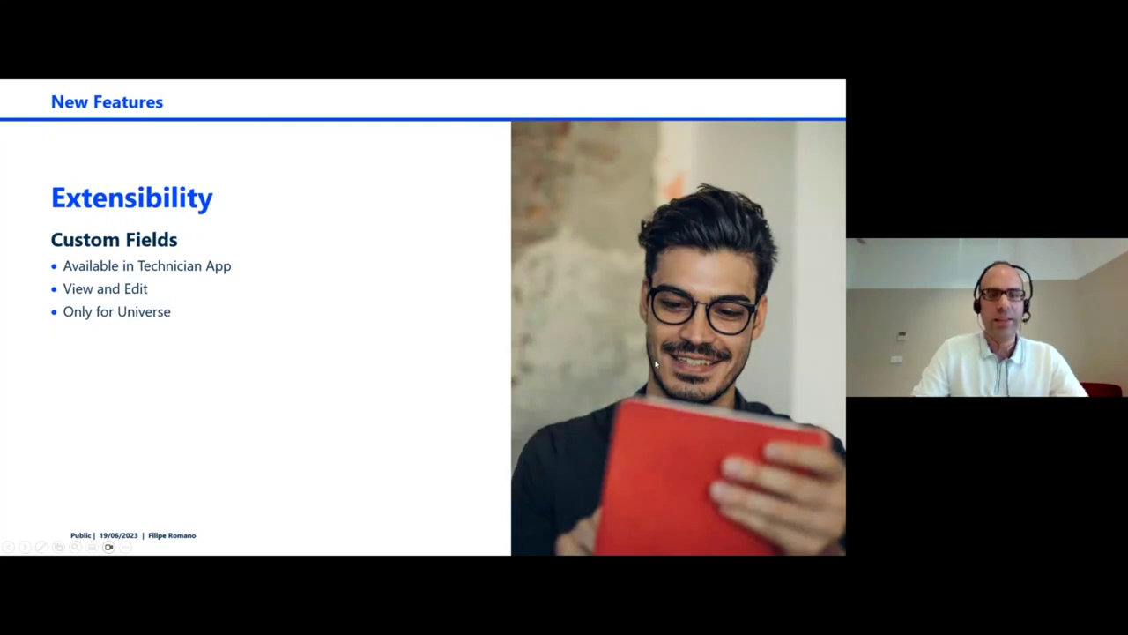